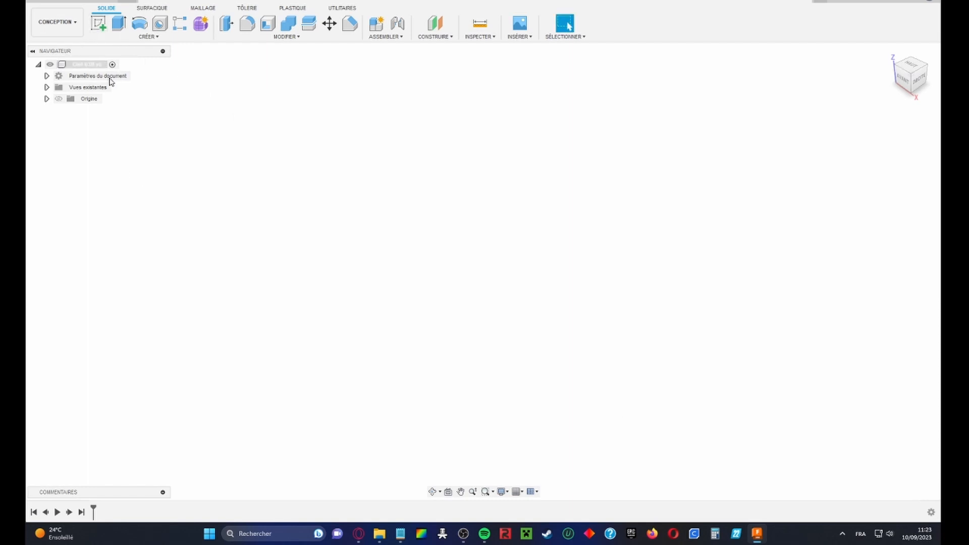
Create a new internal standard component named USB under the root of the design
right_click(86, 65)
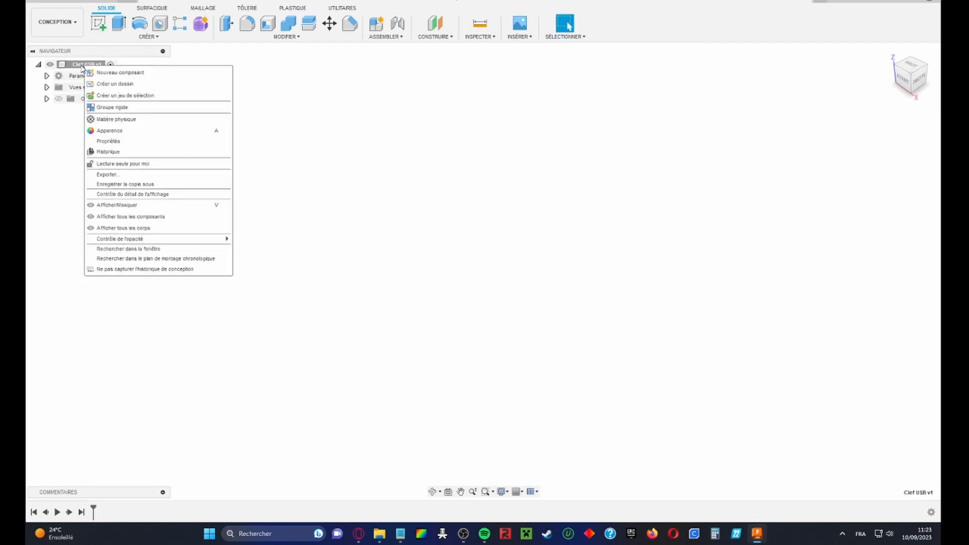
click(101, 73)
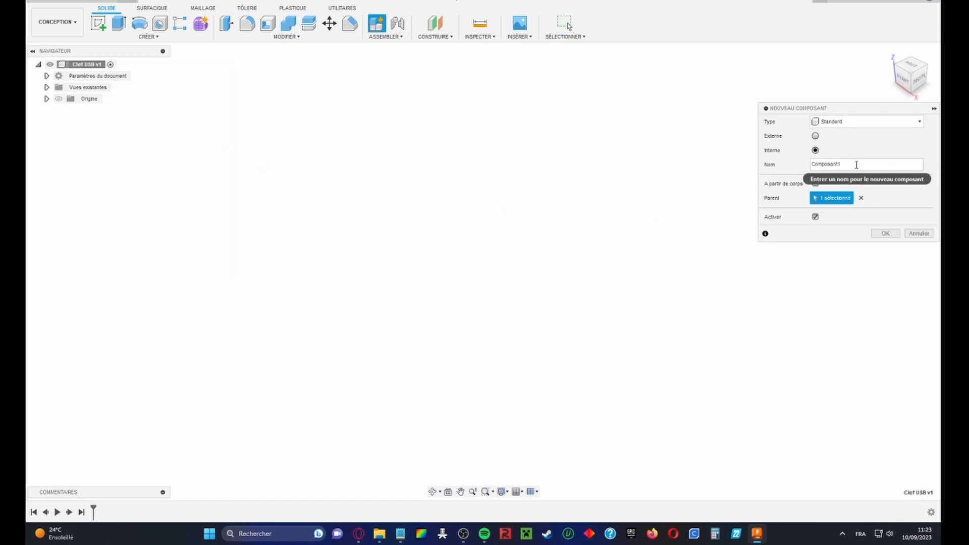
click(857, 165)
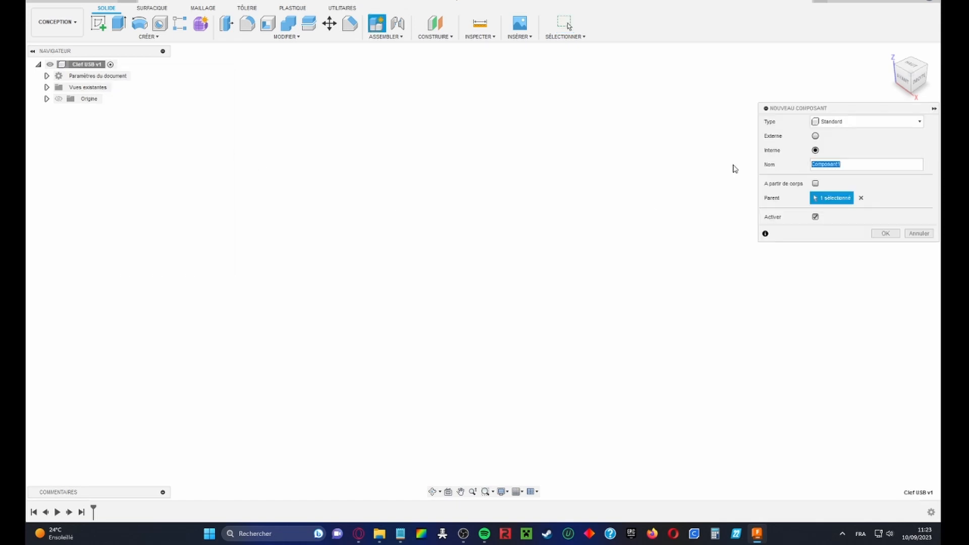
text(USB)
click(885, 233)
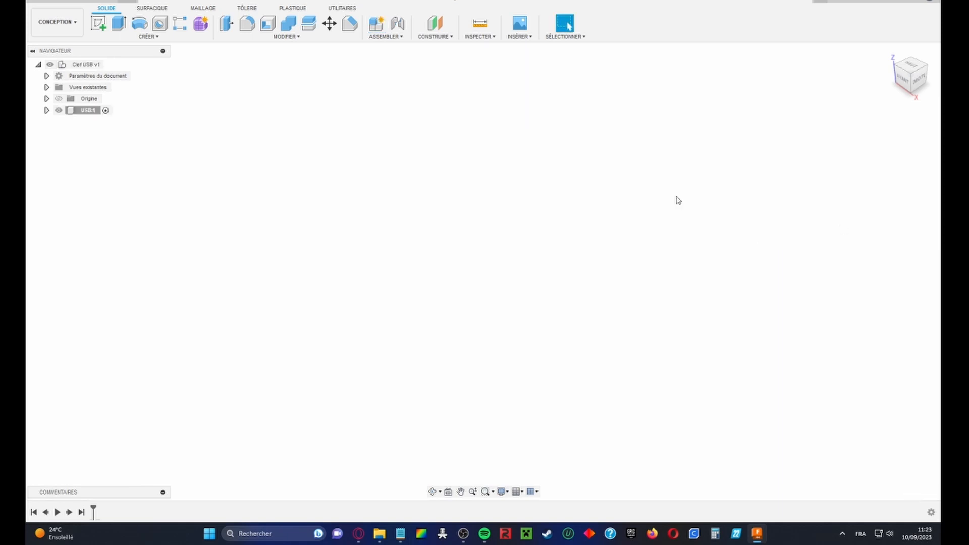
Start a sketch on the vertical front origin plane (XZ)
click(98, 24)
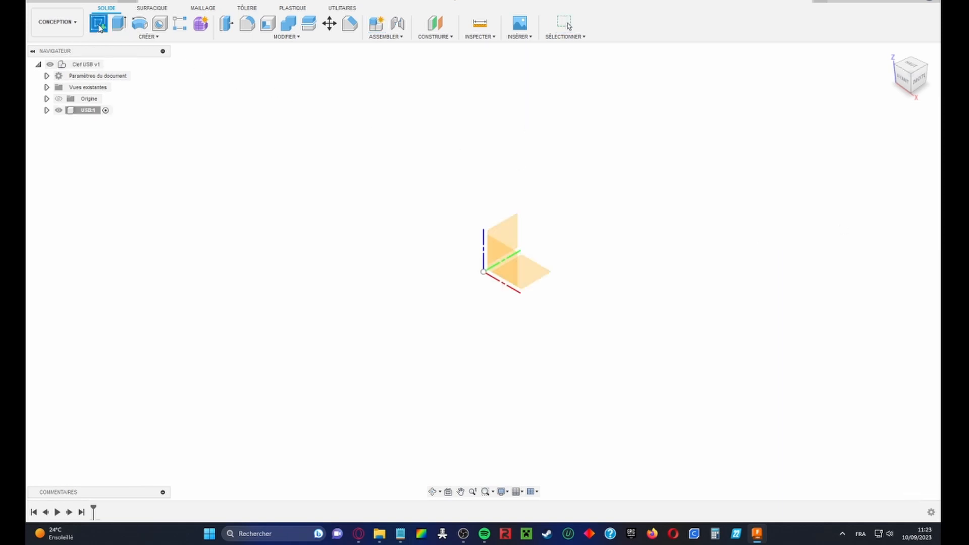
shift+middle_drag(572, 295, 571, 290)
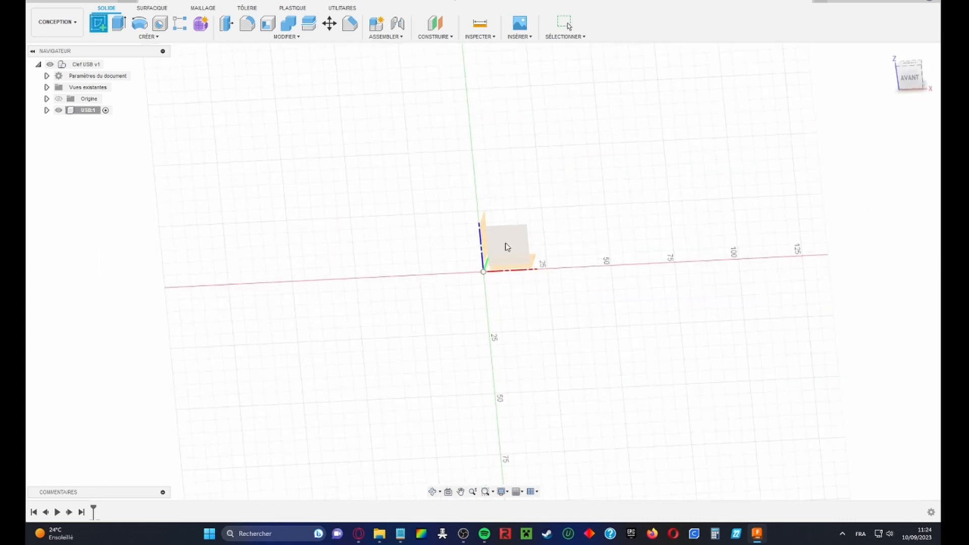
click(507, 247)
scroll(515, 253, down, 3)
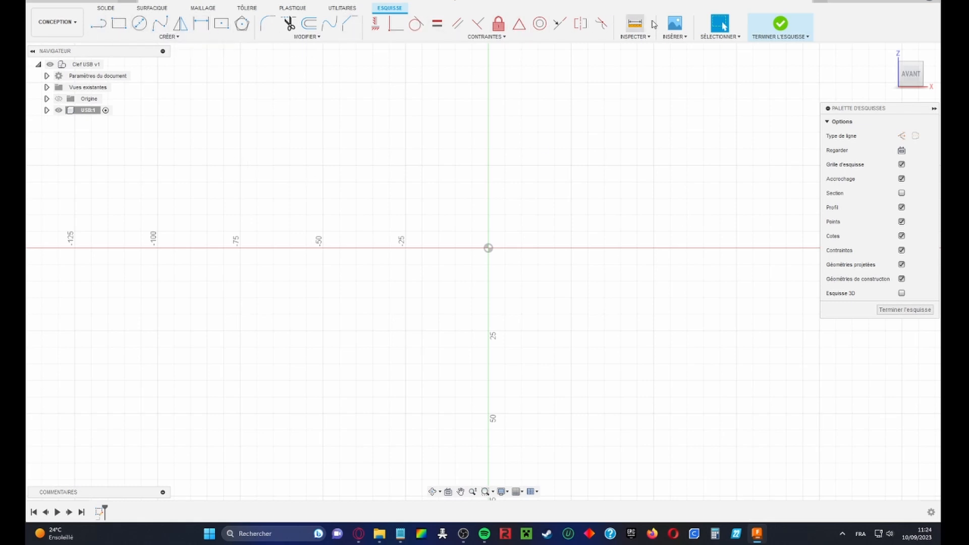
click(169, 37)
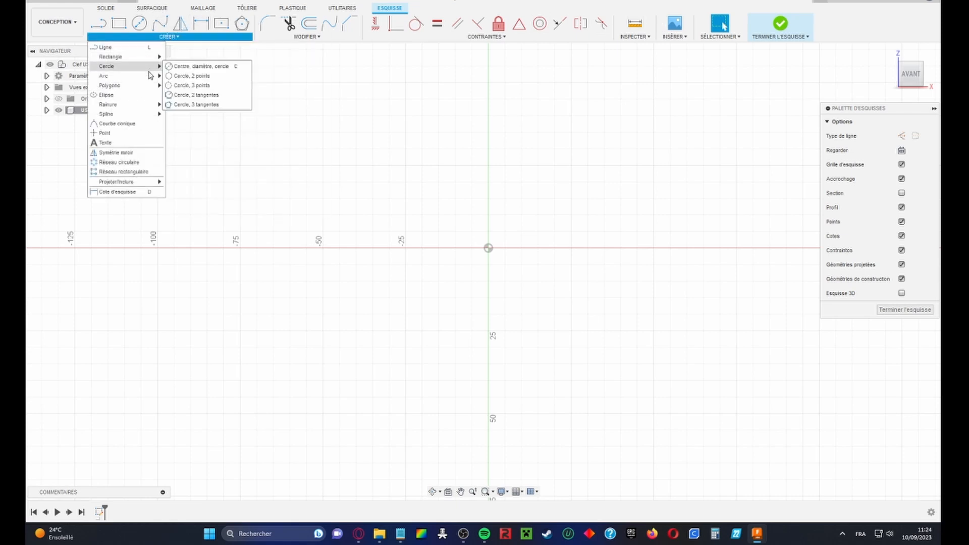
mouse_move(141, 58)
mouse_move(133, 86)
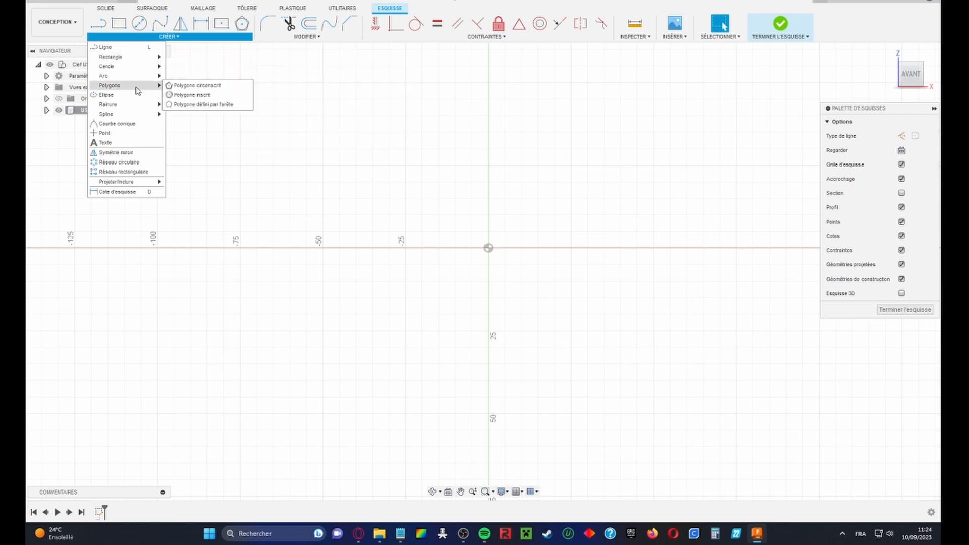
click(247, 86)
click(306, 36)
click(524, 38)
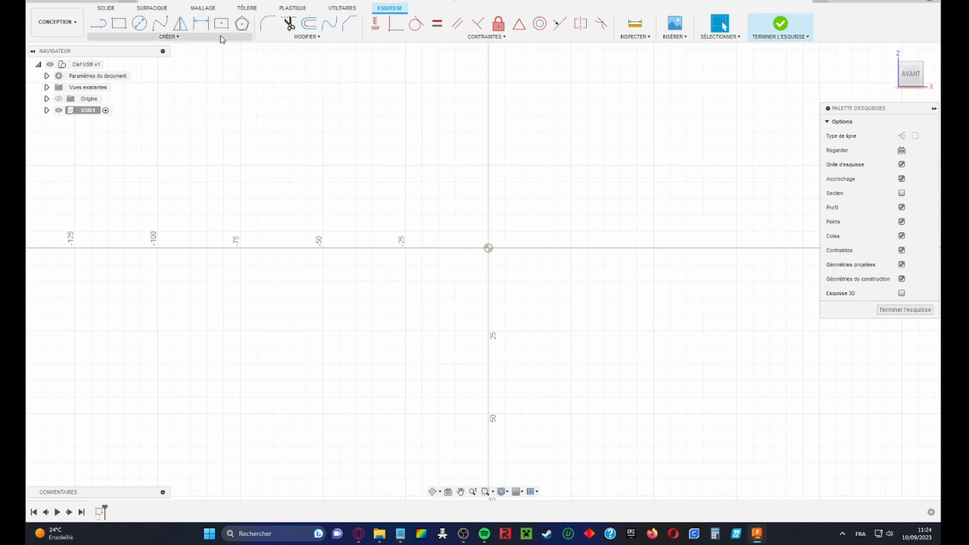
Draw a centre rectangle 12 mm wide and 5 mm high, centred on the sketch origin
click(171, 37)
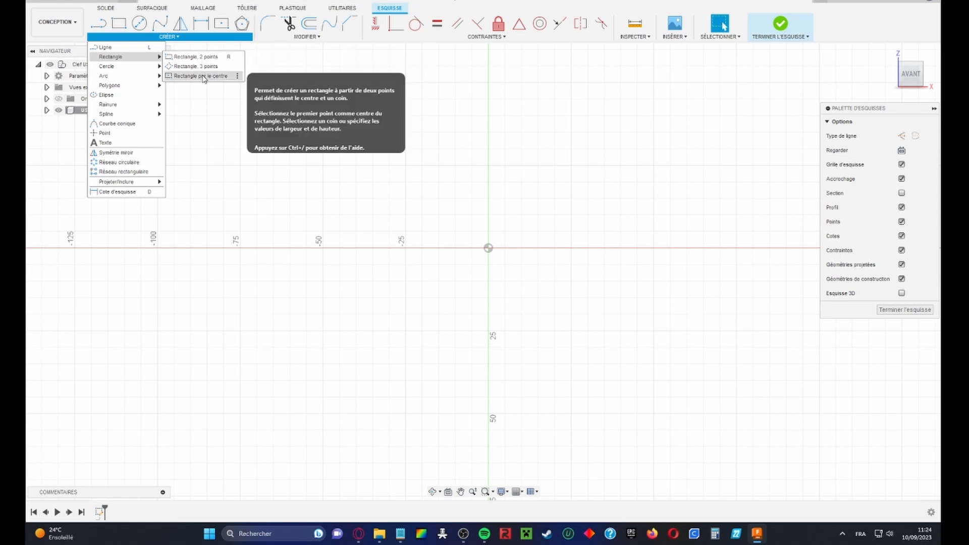
click(199, 76)
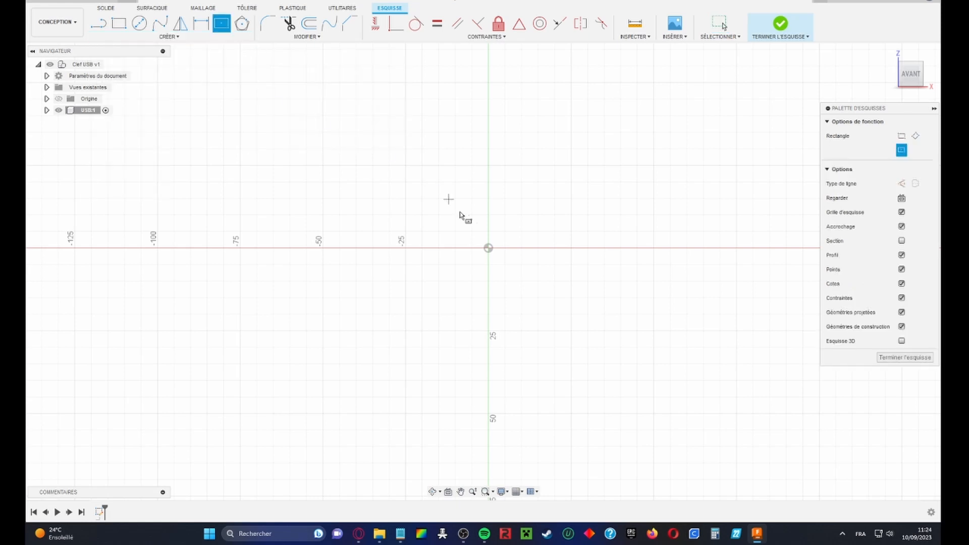
click(488, 249)
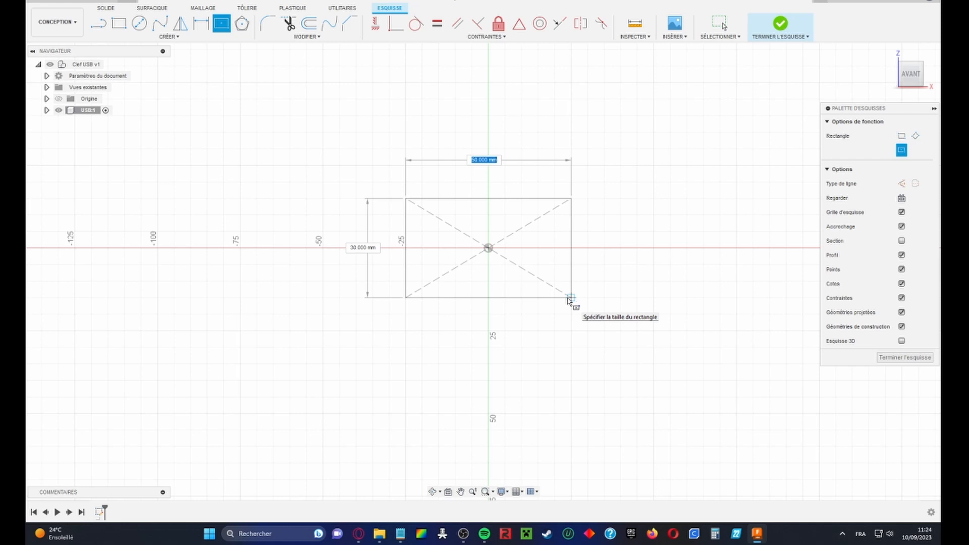
text(12)
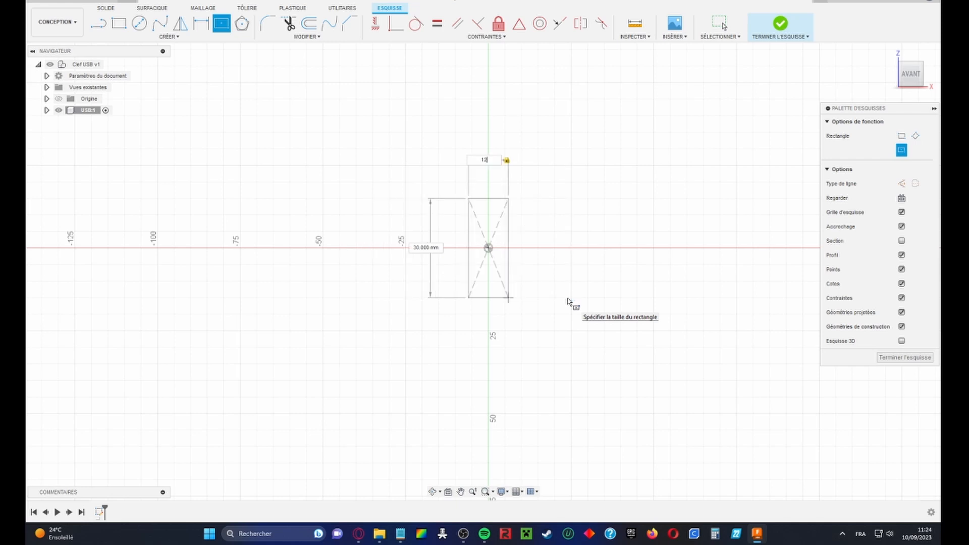
key(Tab)
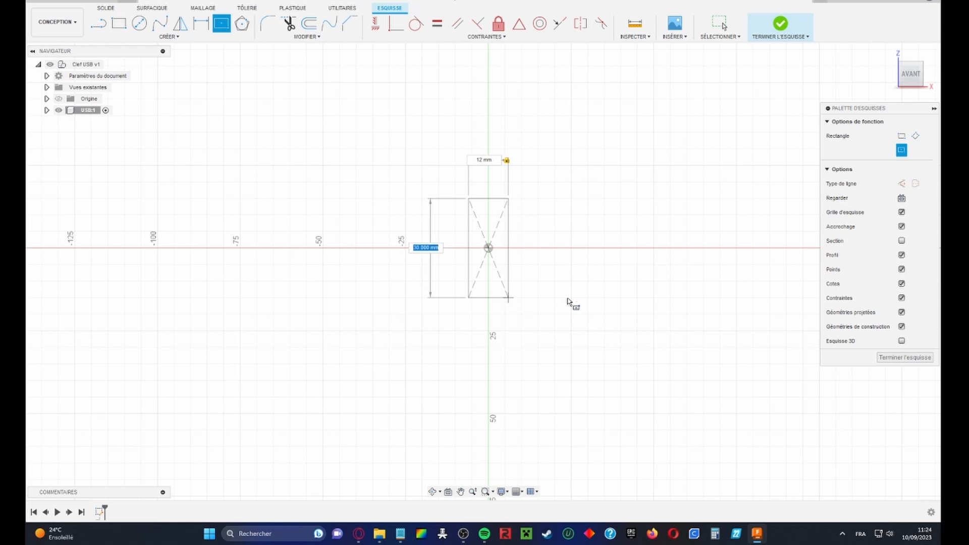
text(5)
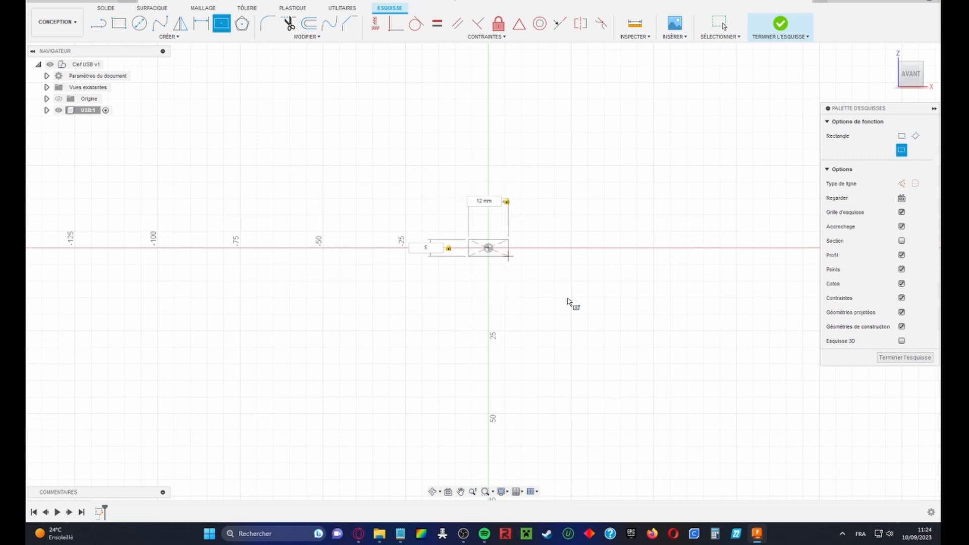
key(Return)
key(Escape)
Offset the rectangle's outline inward by 0.3 mm to form a thin frame
scroll(494, 255, up, 4)
scroll(498, 239, up, 3)
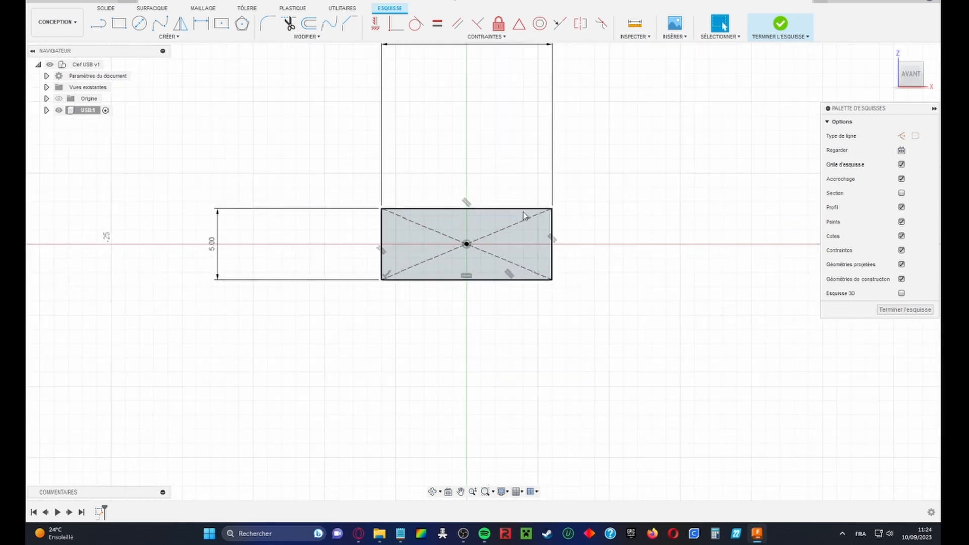
click(548, 253)
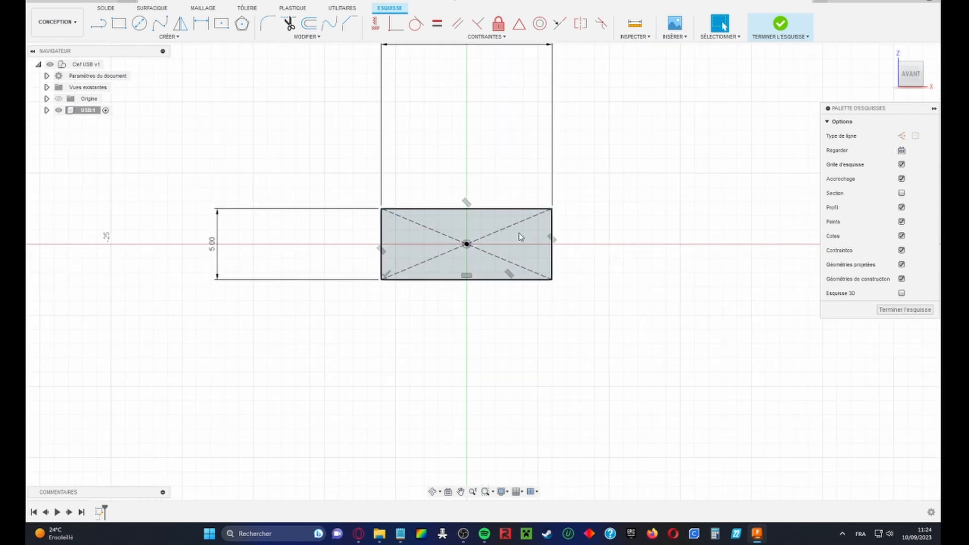
click(312, 26)
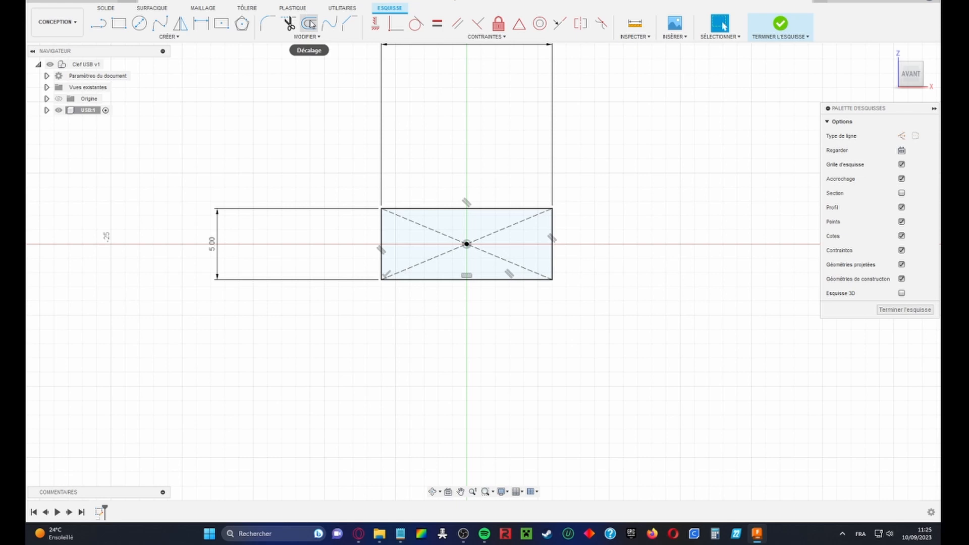
click(311, 27)
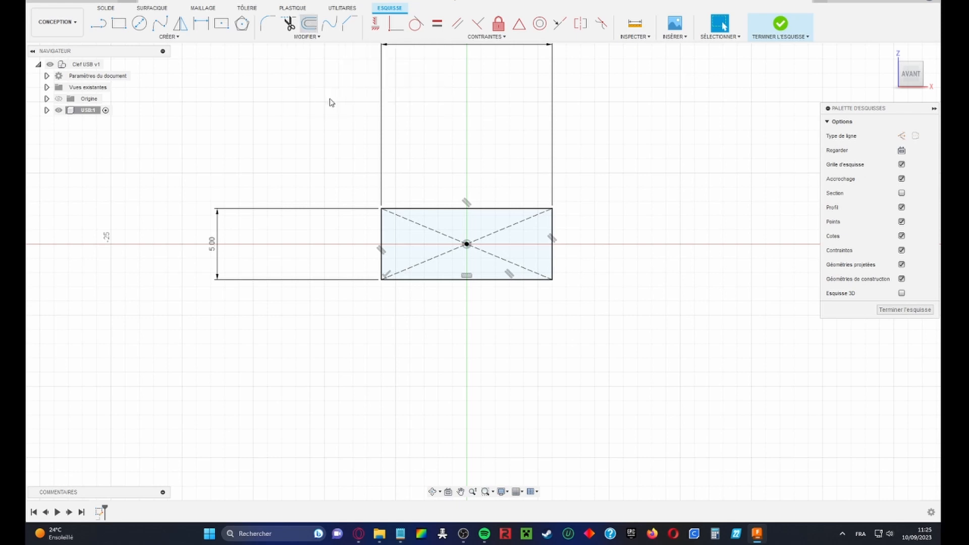
click(428, 213)
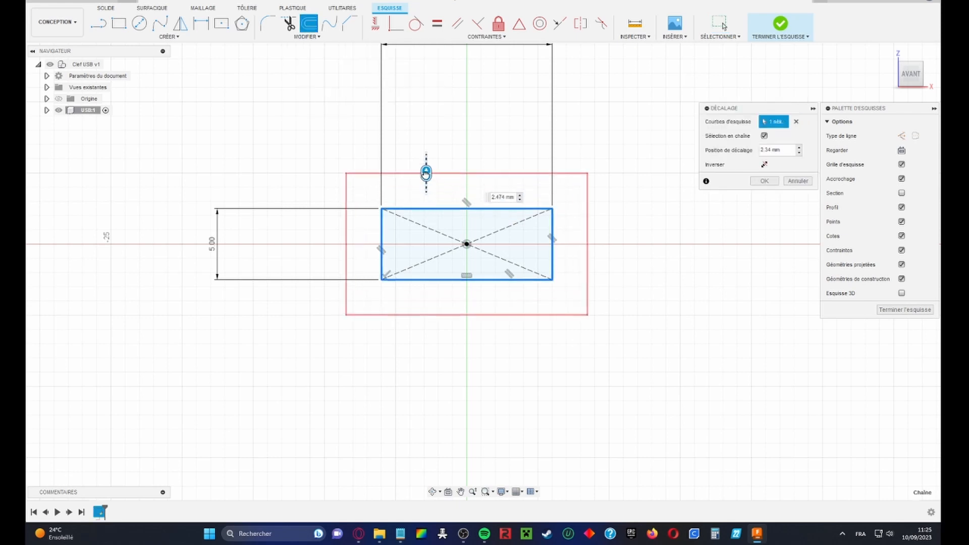
drag(439, 220, 444, 226)
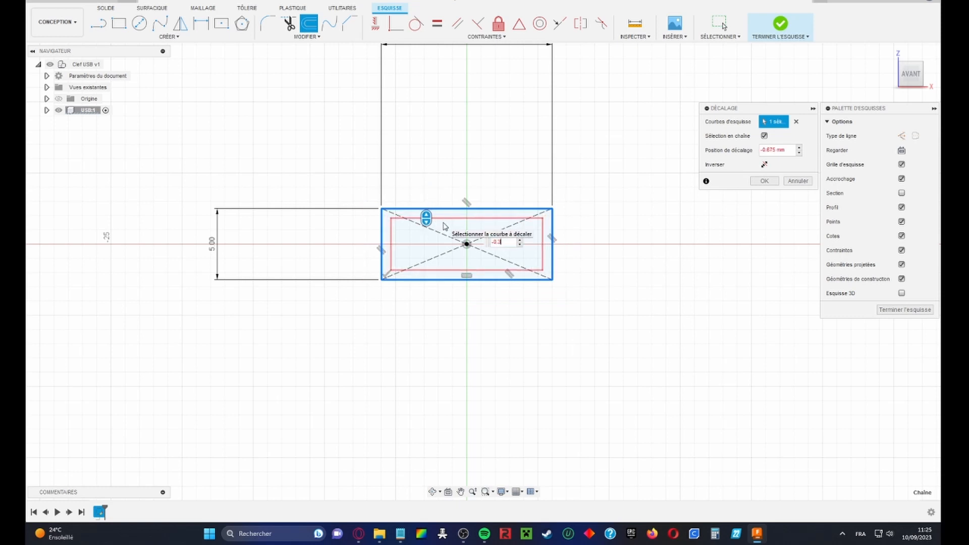
text(-0.3)
key(Return)
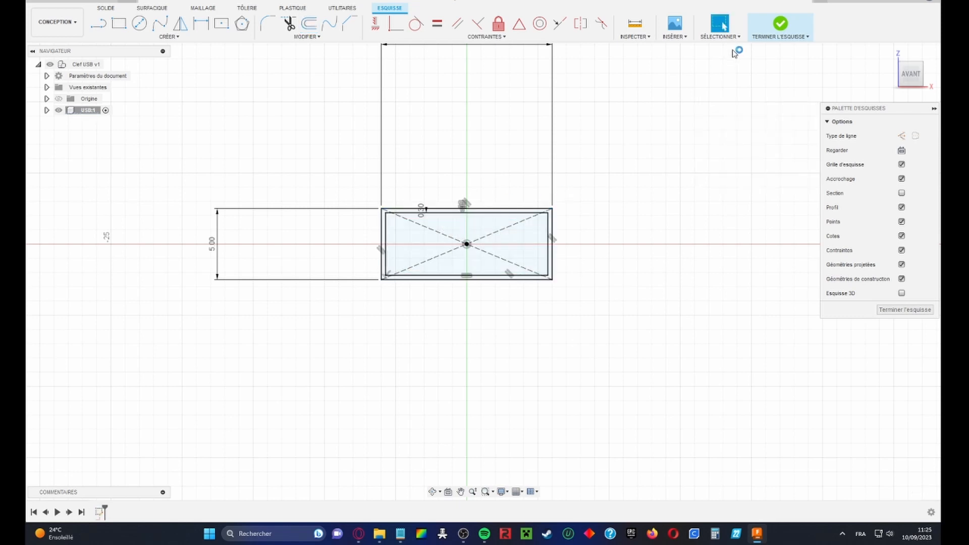
Extrude the thin frame between the two rectangles by -12 mm as a new body
click(113, 9)
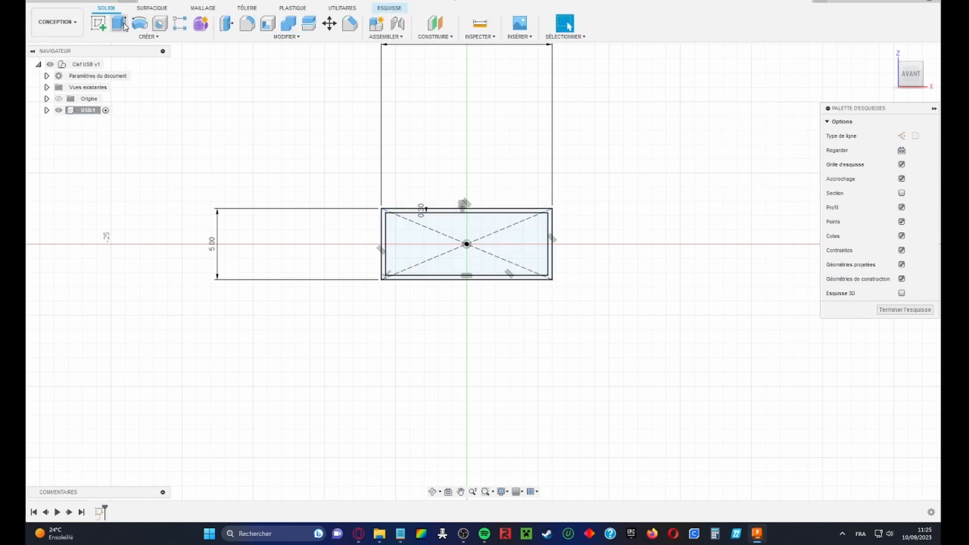
click(120, 24)
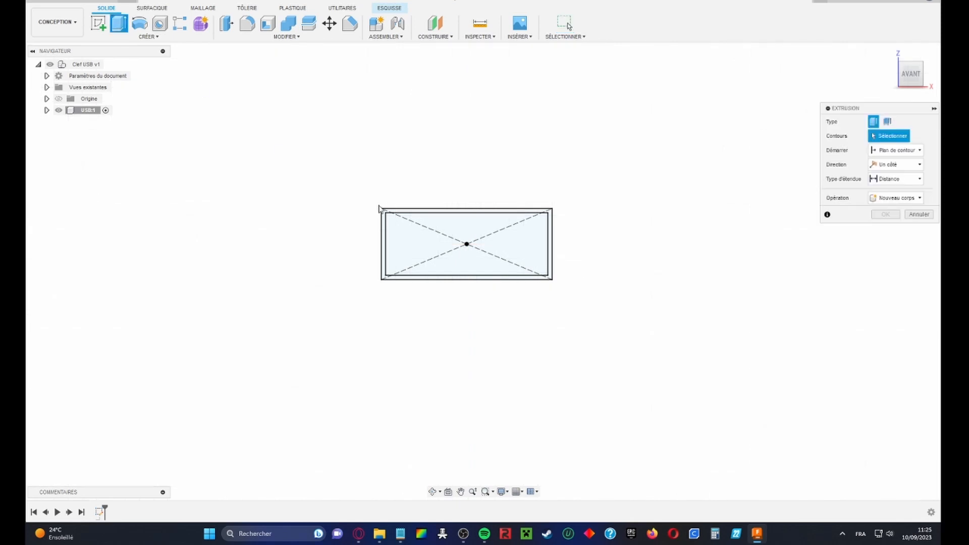
click(492, 208)
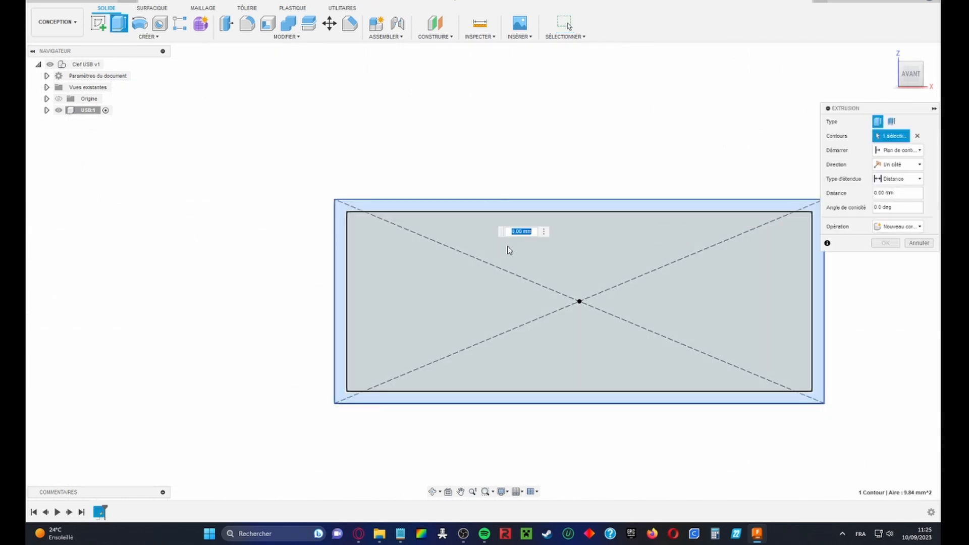
shift+middle_drag(469, 276, 589, 262)
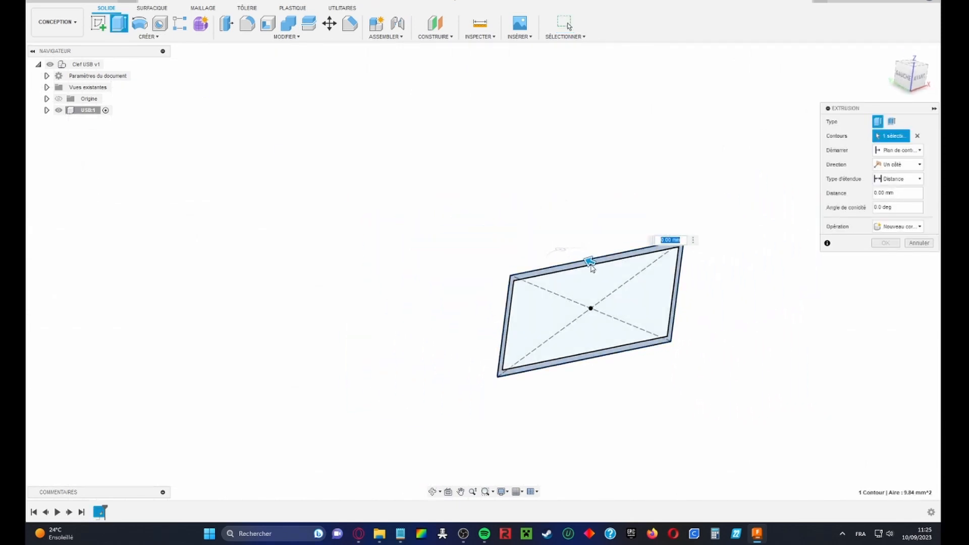
drag(590, 261, 640, 298)
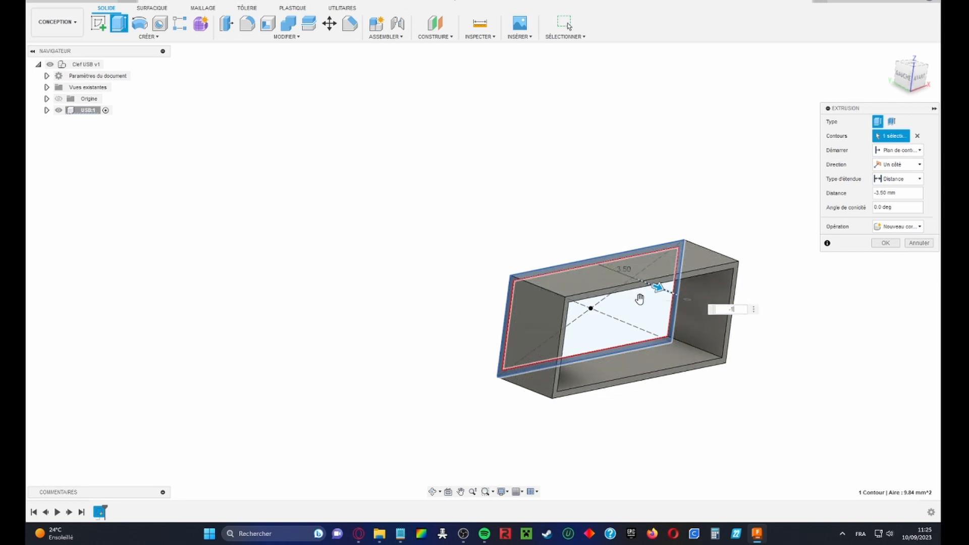
key(Return)
Start a sketch on the top face of the hollow USB connector body
shift+middle_drag(714, 289, 552, 335)
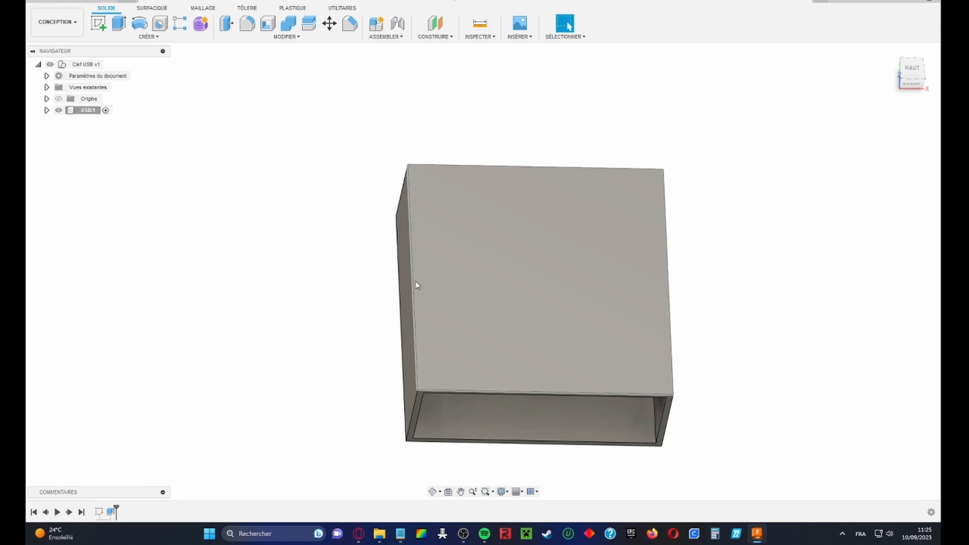
click(99, 24)
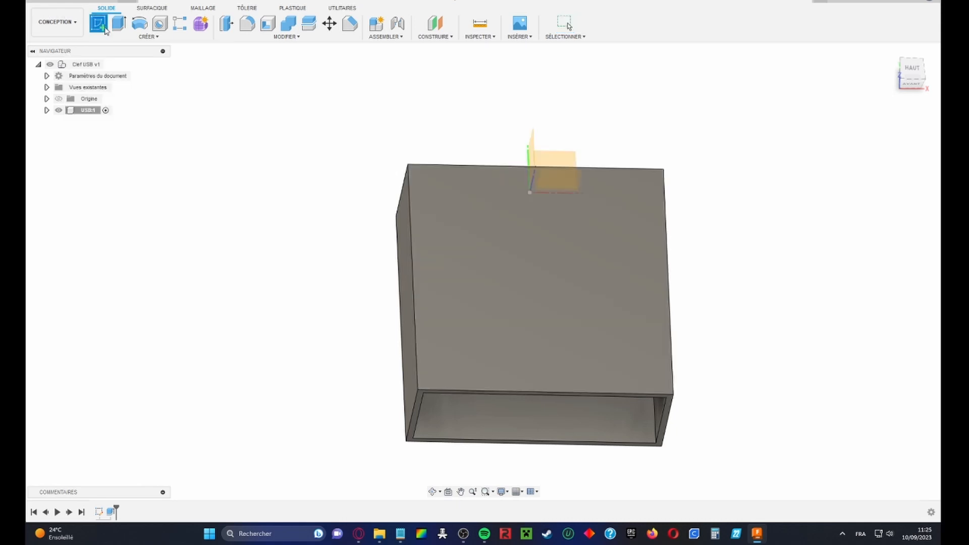
click(505, 273)
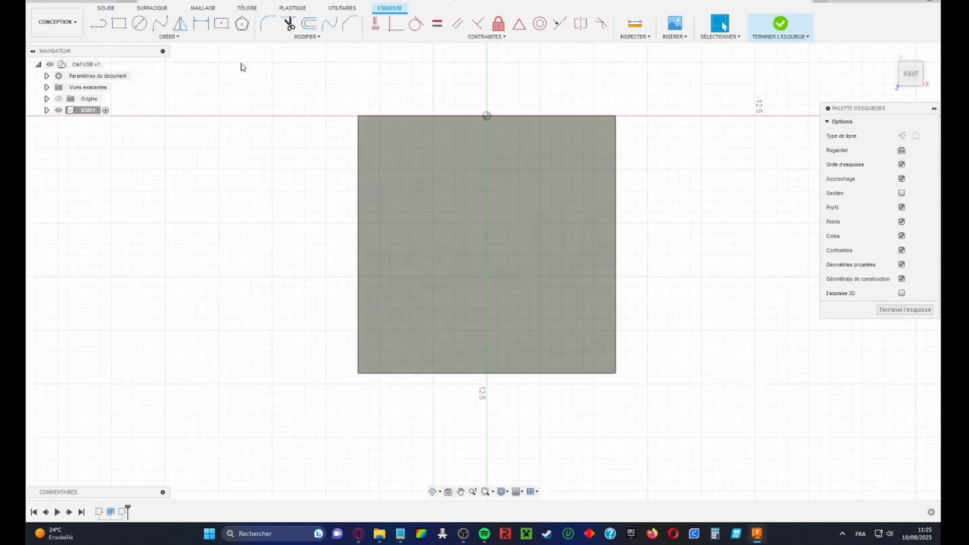
Draw a 12 mm horizontal line across the face's lower part and a slanted line about 12.07 mm long from the origin to the front edge
click(99, 23)
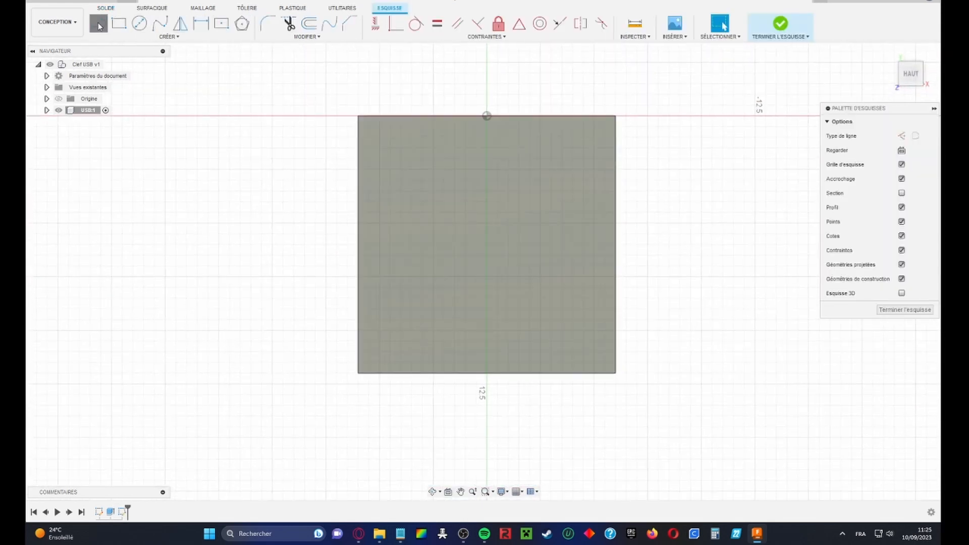
click(358, 304)
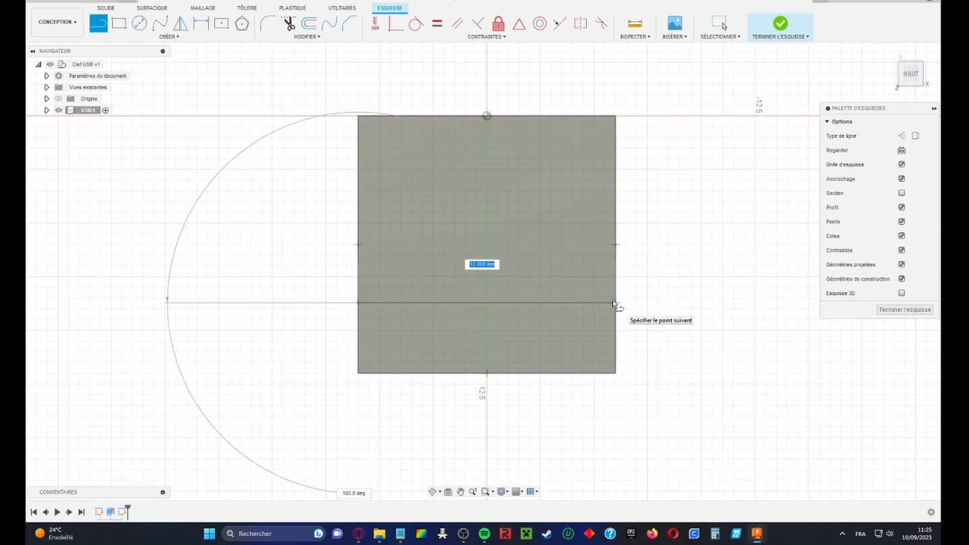
click(615, 303)
click(487, 116)
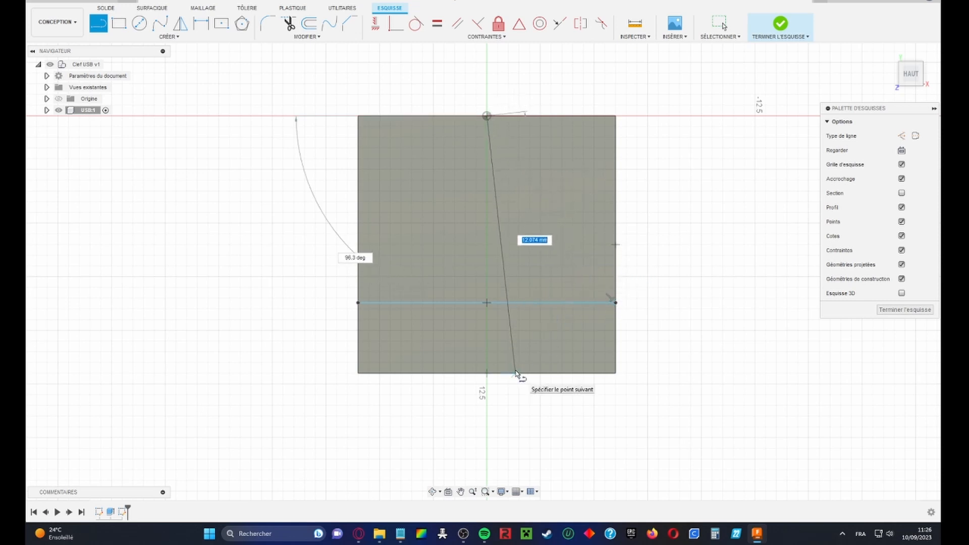
double_click(515, 373)
key(Escape)
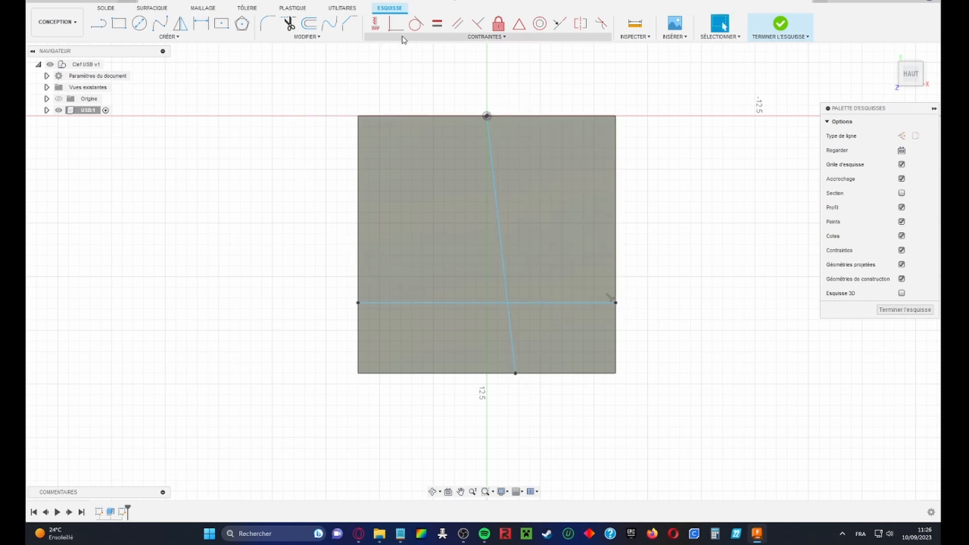
Constrain the slanted line running from the origin to the front edge to be vertical
click(374, 24)
click(494, 189)
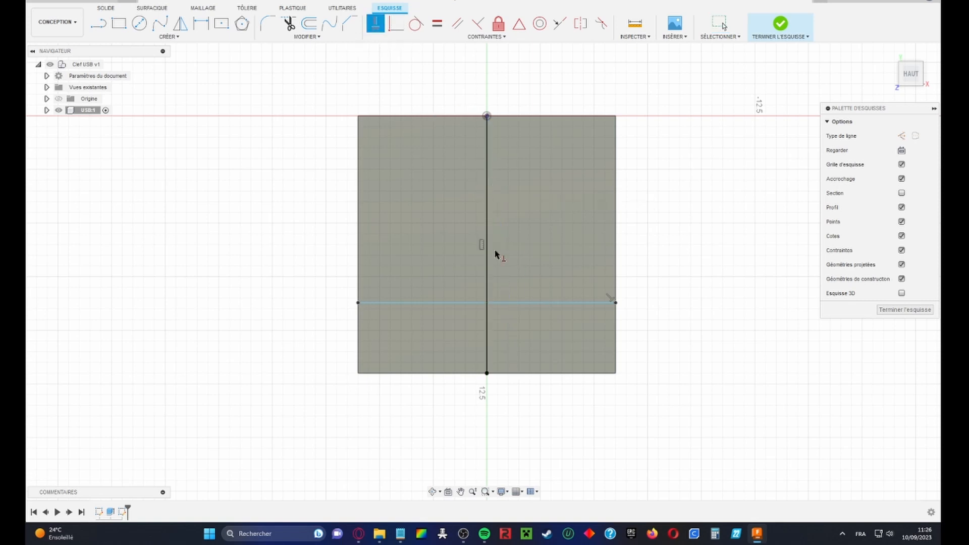
key(Escape)
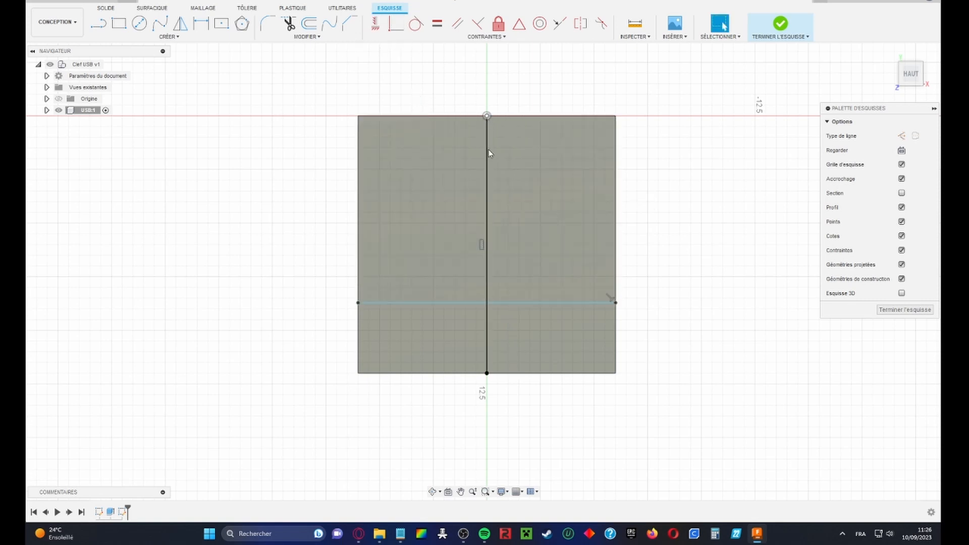
Delete the line starting at the origin and redraw it as a vertical line from the origin to the front edge's midpoint
click(485, 220)
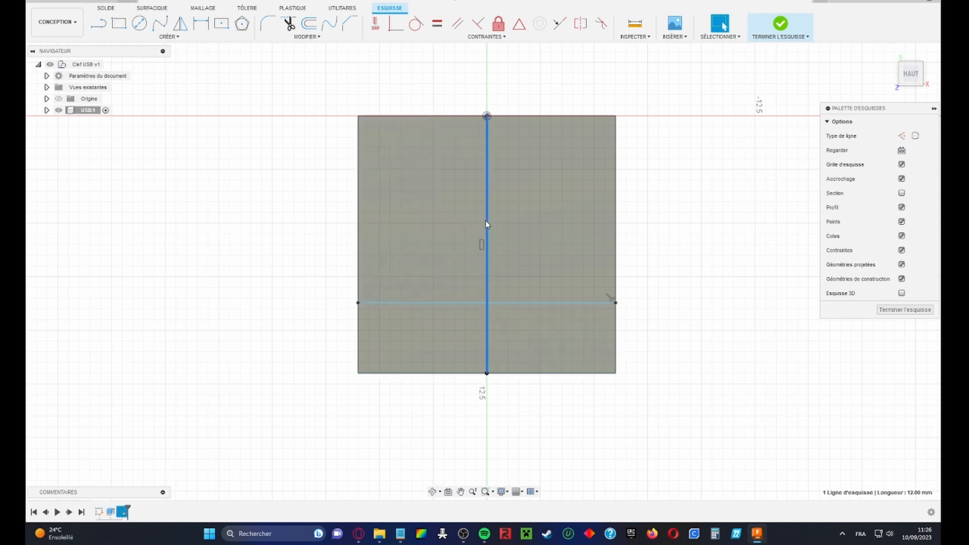
key(Delete)
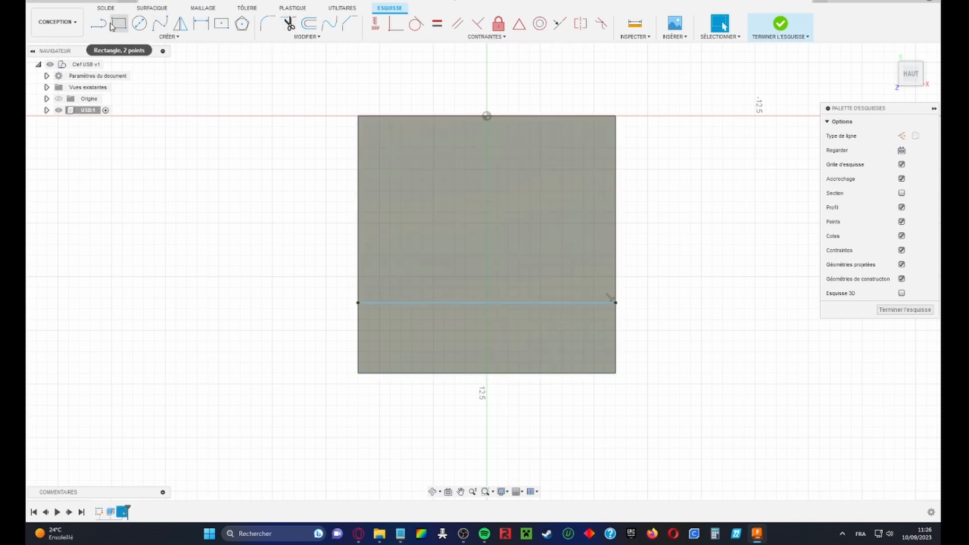
key(l)
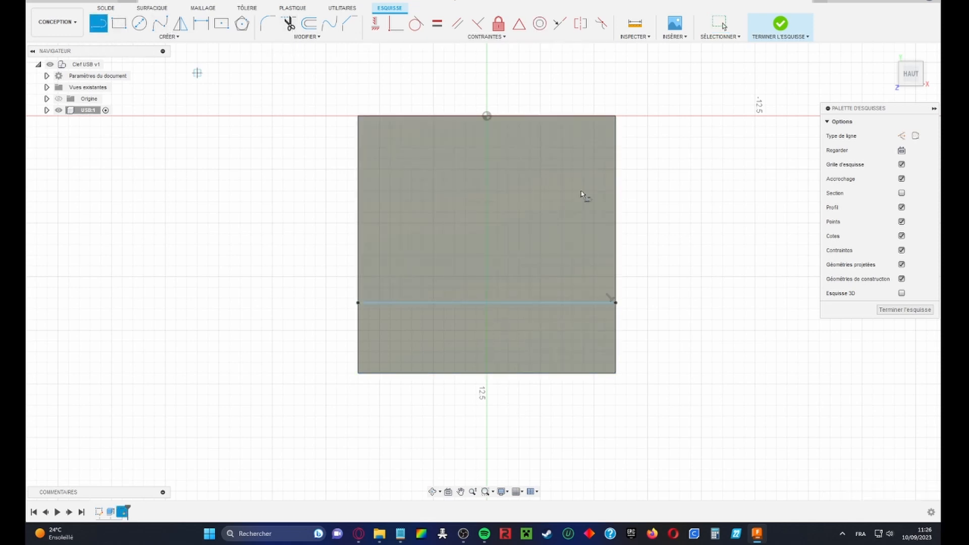
click(487, 116)
click(487, 374)
key(Escape)
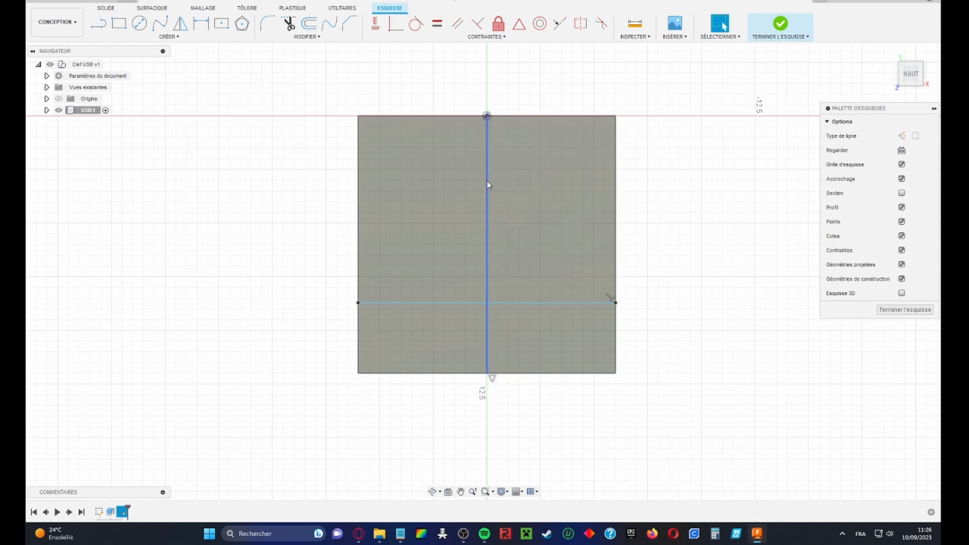
Convert the horizontal line and the vertical centre line into construction lines
click(537, 303)
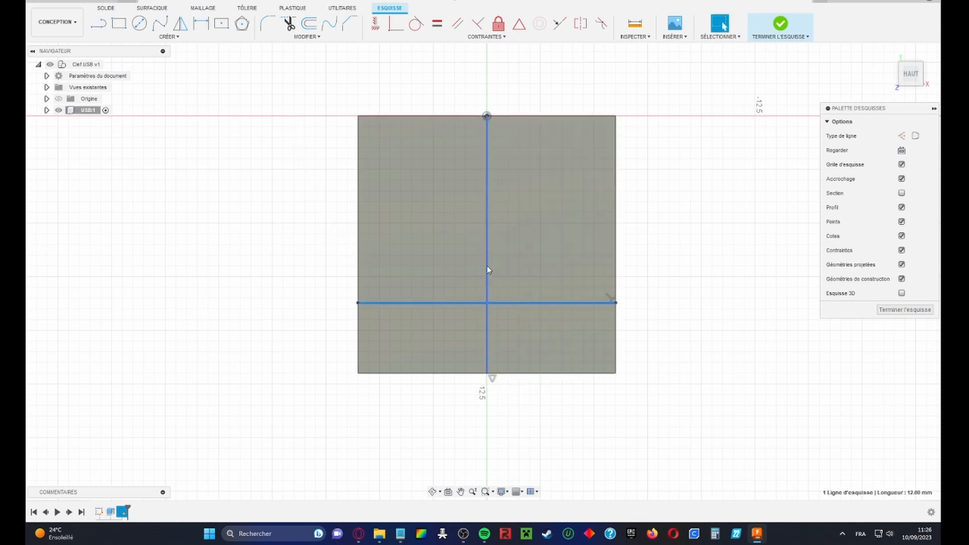
ctrl+click(487, 266)
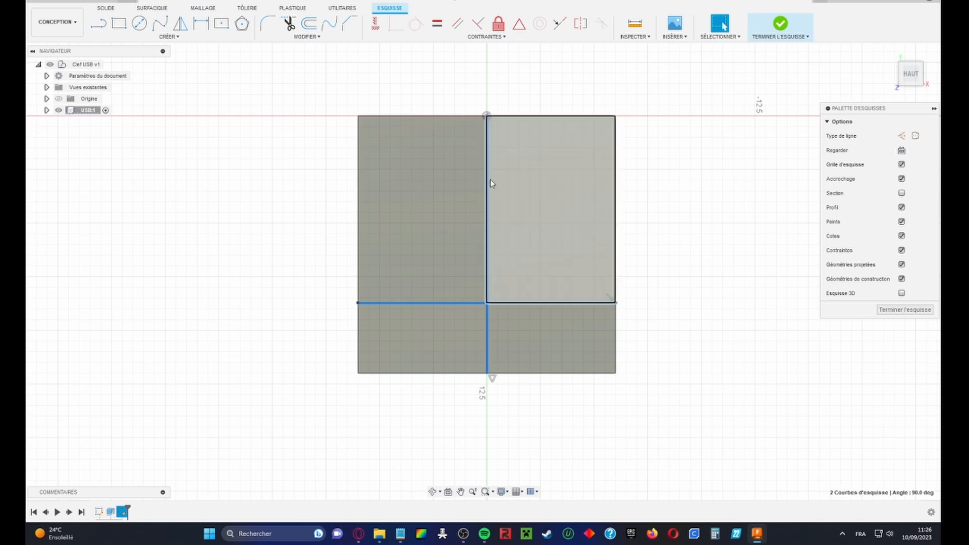
click(902, 136)
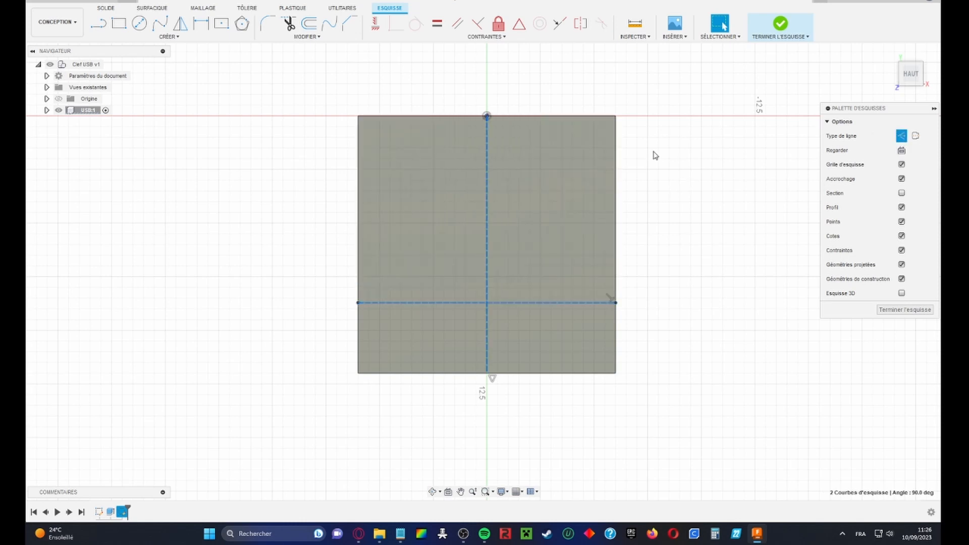
click(656, 155)
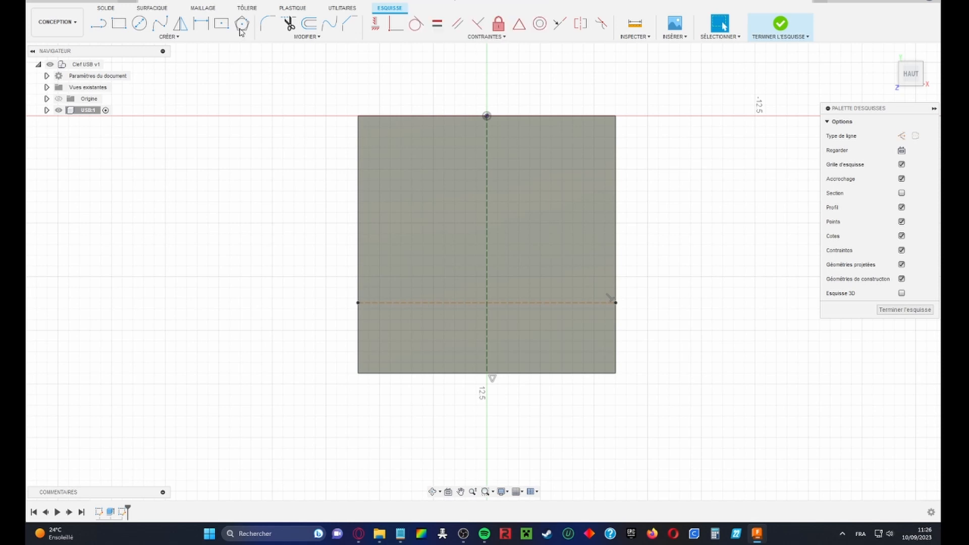
Move the horizontal construction line closer to the face's middle and dimension it 5.75 mm from the front edge
click(201, 24)
key(Escape)
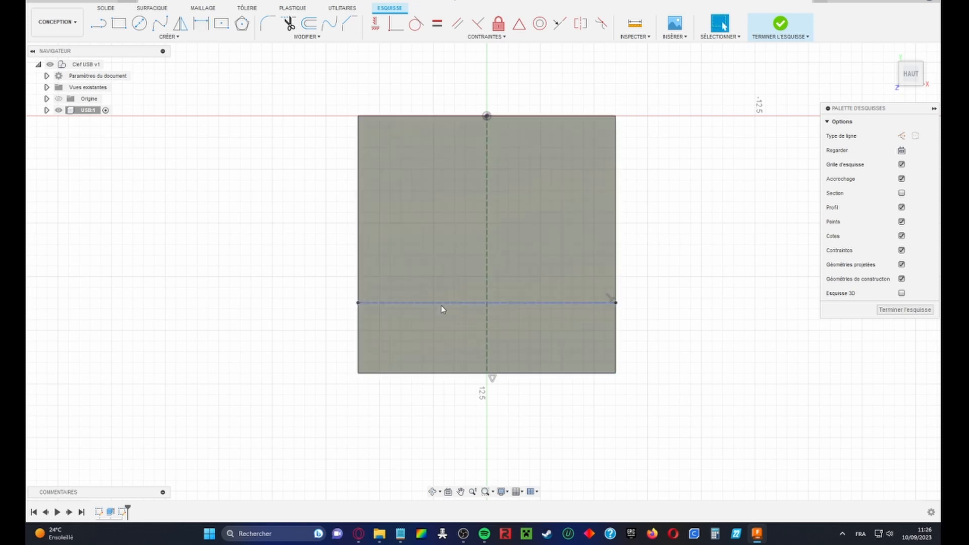
drag(441, 305, 460, 261)
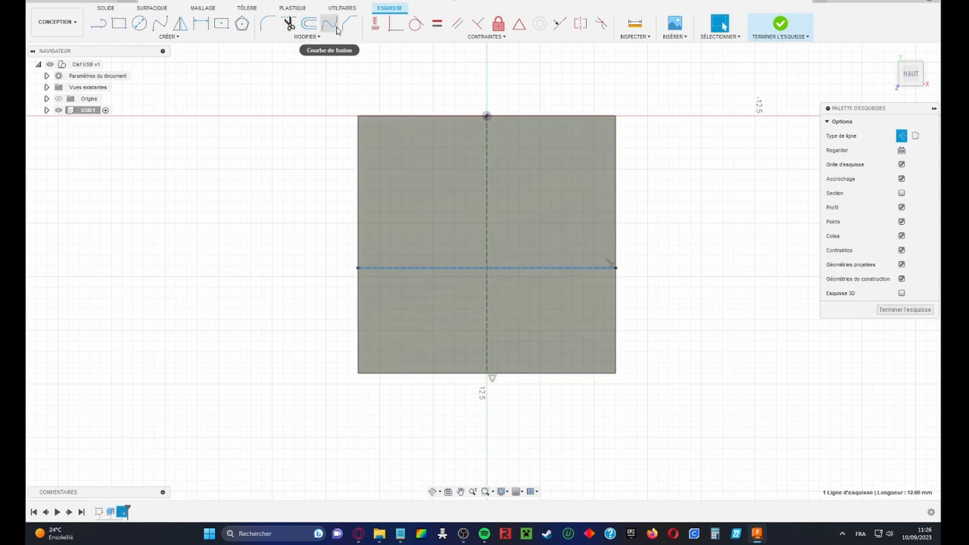
click(200, 24)
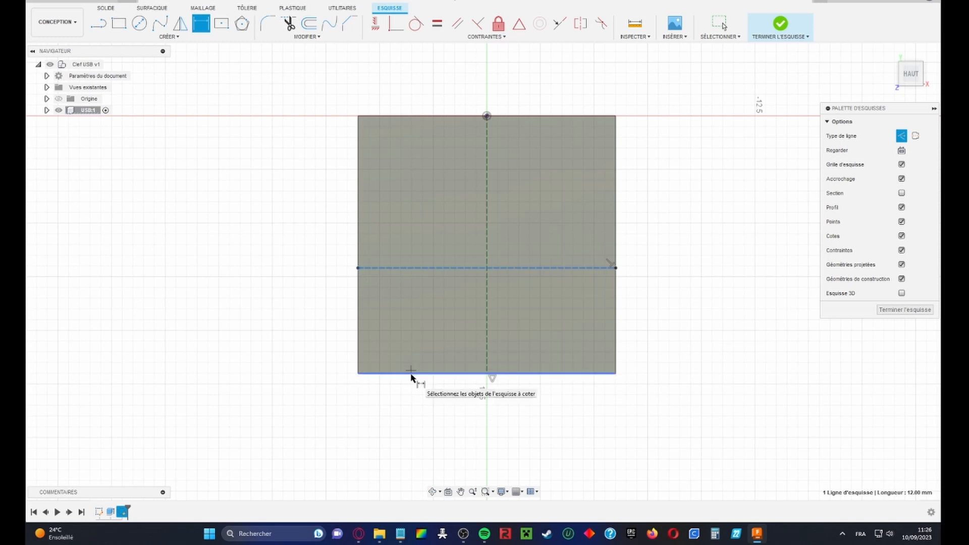
click(411, 374)
click(315, 331)
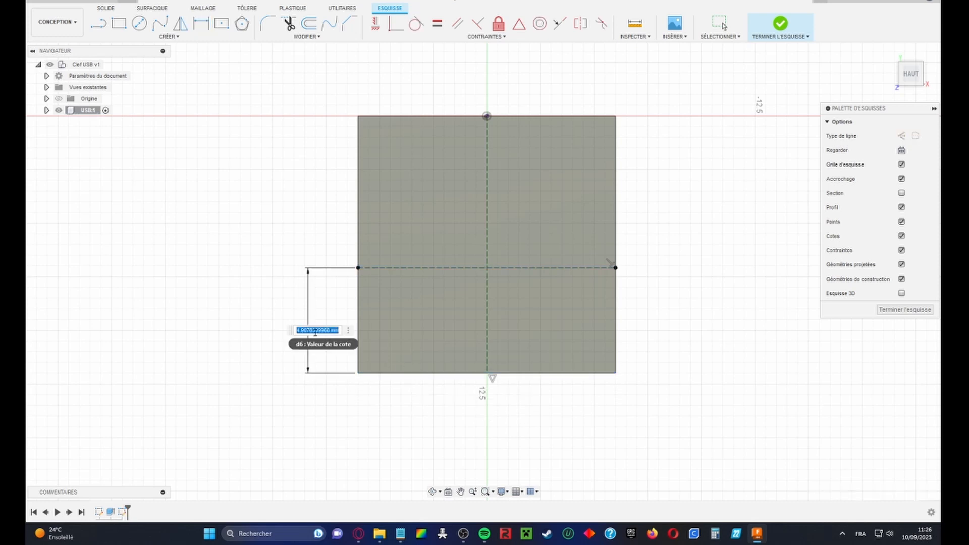
key(BackSpace)
text(5.75)
key(Return)
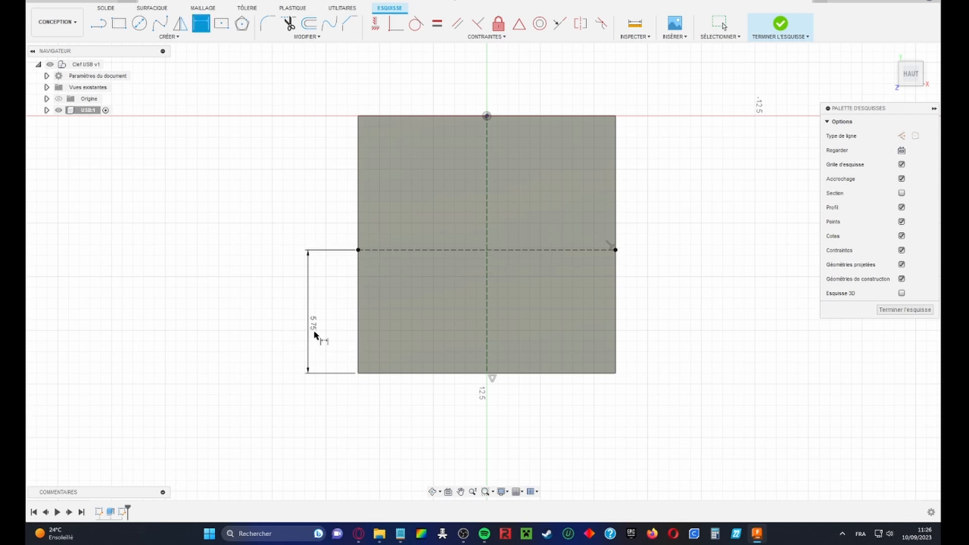
Draw a 3 x 1.5 mm center rectangle on the horizontal construction line, left of the vertical centre line
click(220, 28)
click(421, 250)
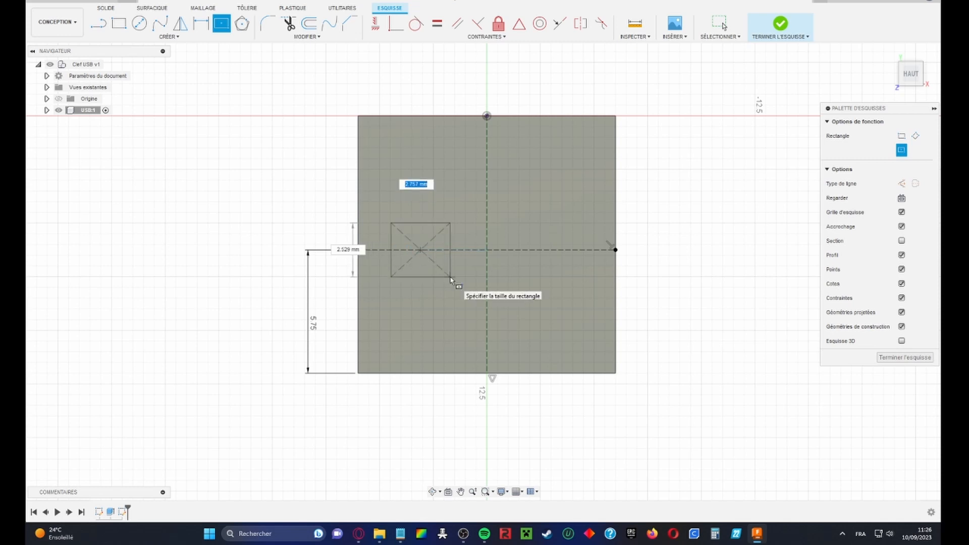
text(3)
key(Tab)
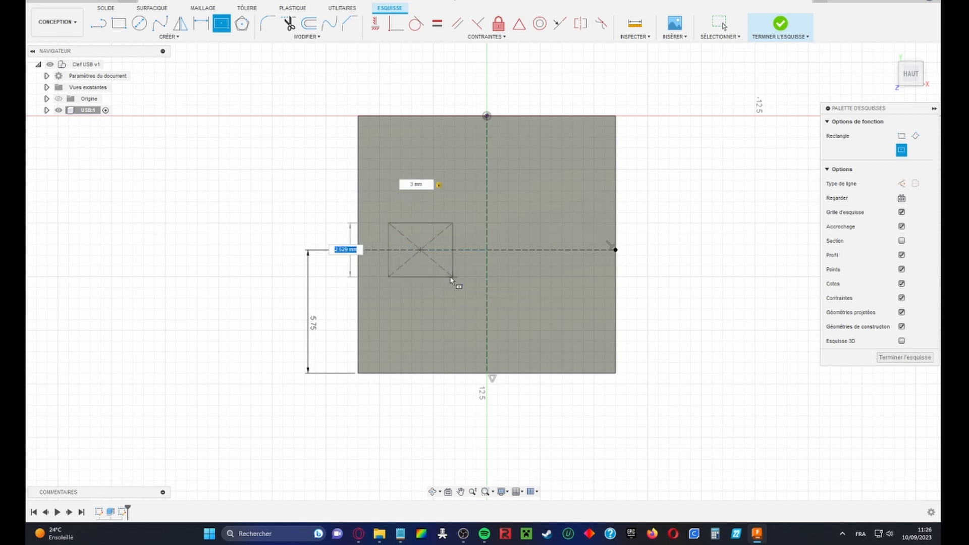
text(1.5)
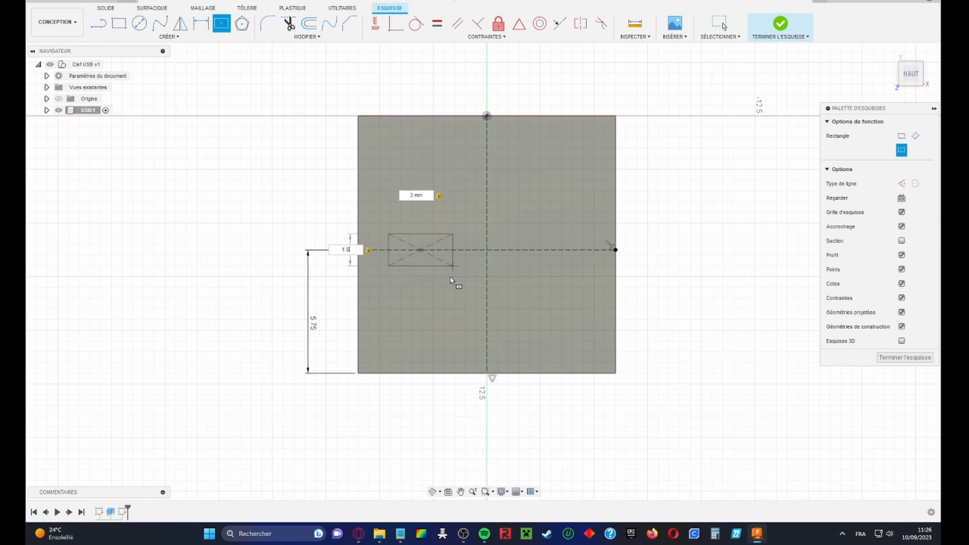
key(Return)
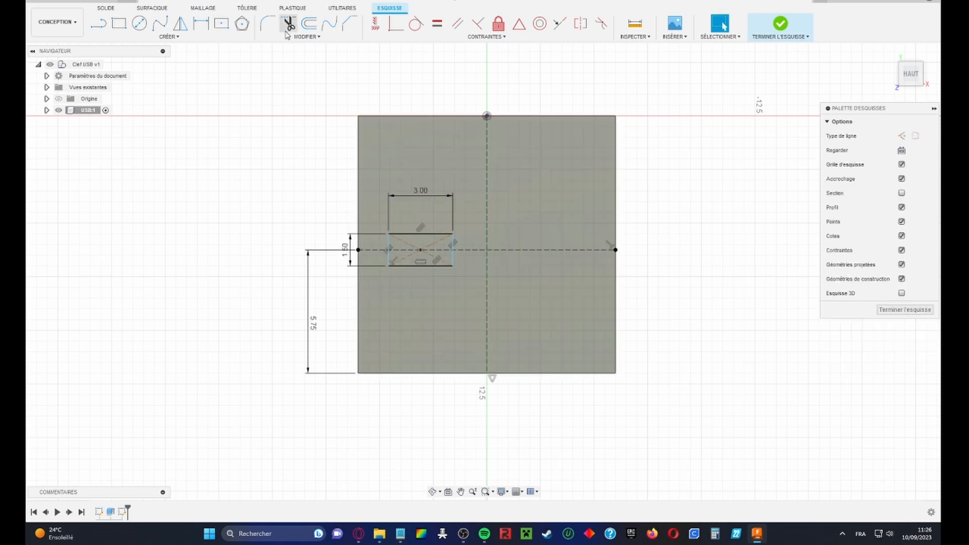
Draw a second 3 x 1.5 mm center rectangle on the horizontal construction line, right of the vertical centre line
click(221, 25)
click(548, 250)
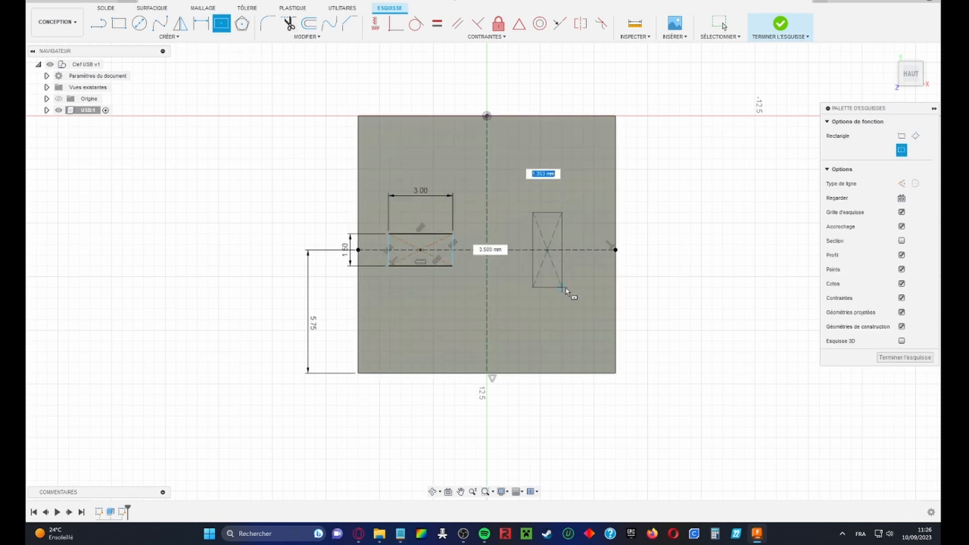
text(3)
key(Tab)
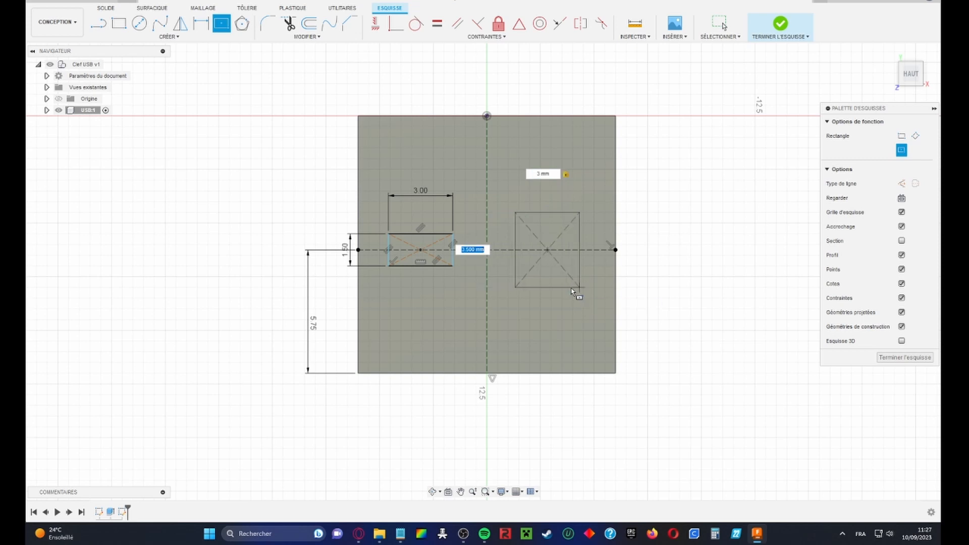
text(1.5)
key(Return)
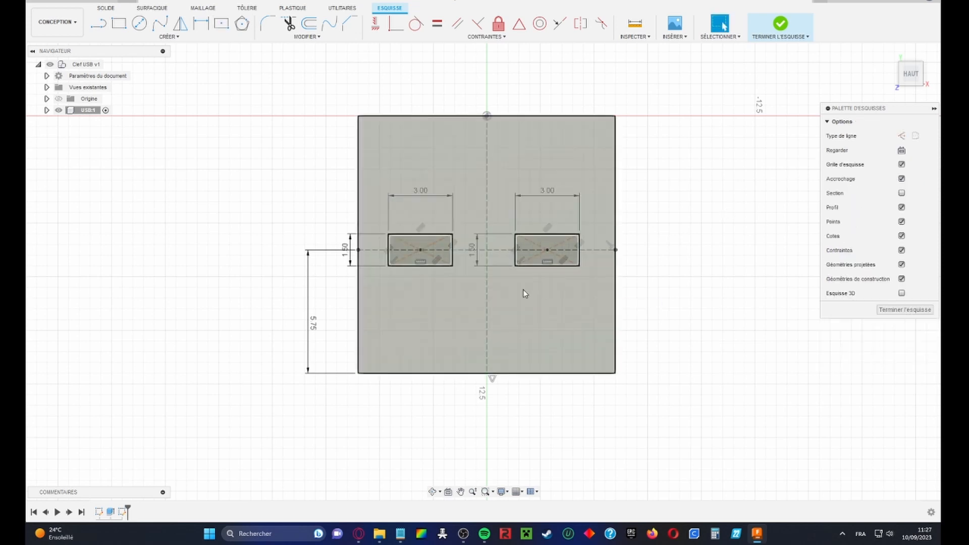
click(516, 255)
mouse_move(515, 249)
mouse_down()
mouse_move(507, 249)
mouse_move(515, 236)
mouse_move(541, 236)
mouse_move(526, 235)
mouse_up()
click(670, 235)
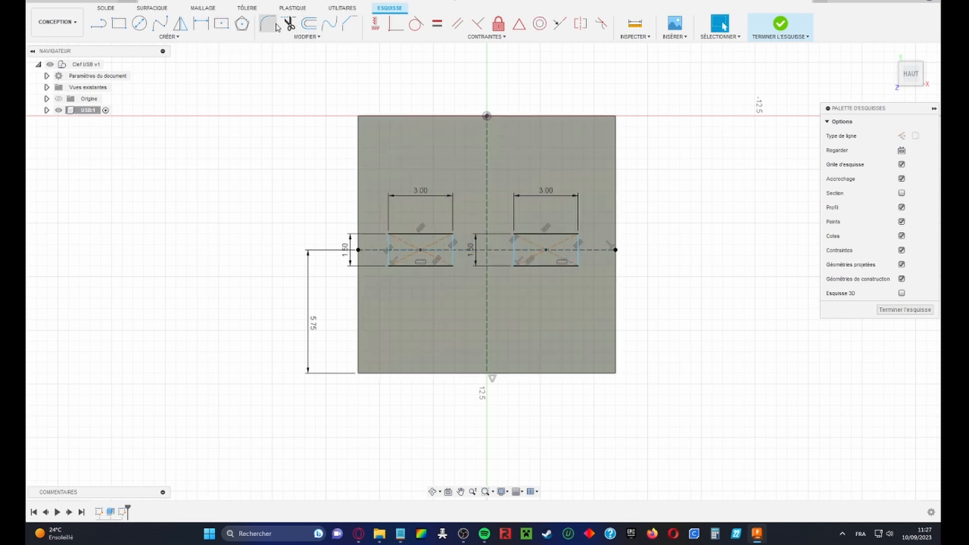
Dimension the left rectangle's centre 3.75 mm from the vertical centre line
click(204, 29)
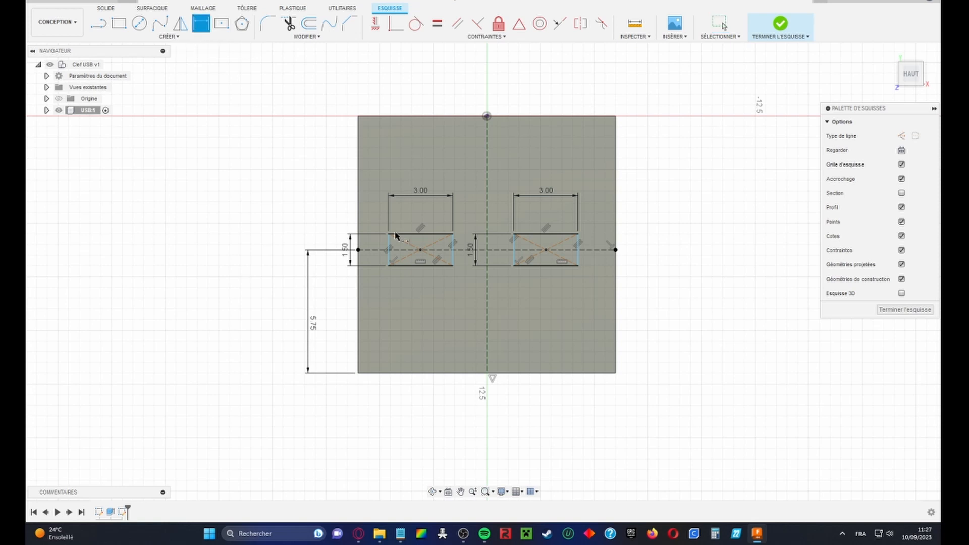
click(421, 250)
click(488, 224)
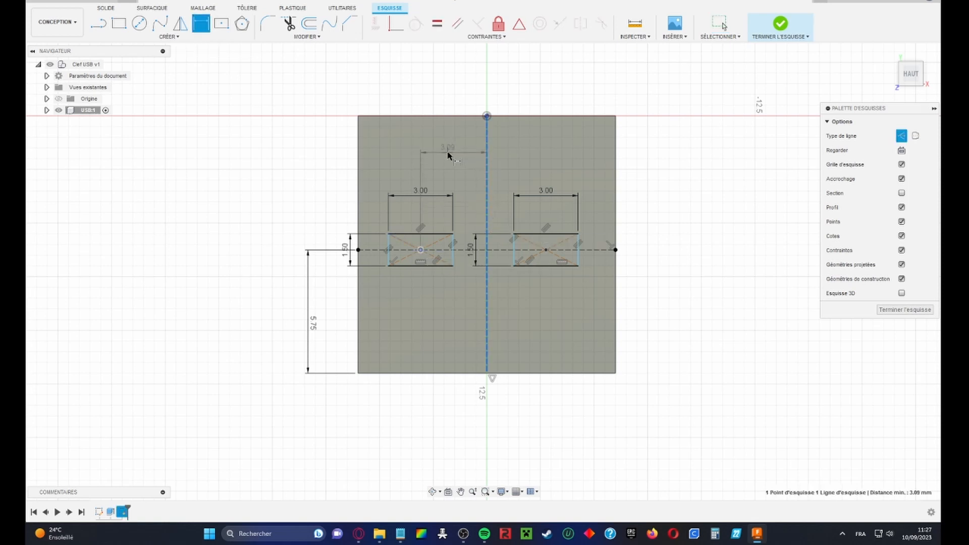
click(448, 154)
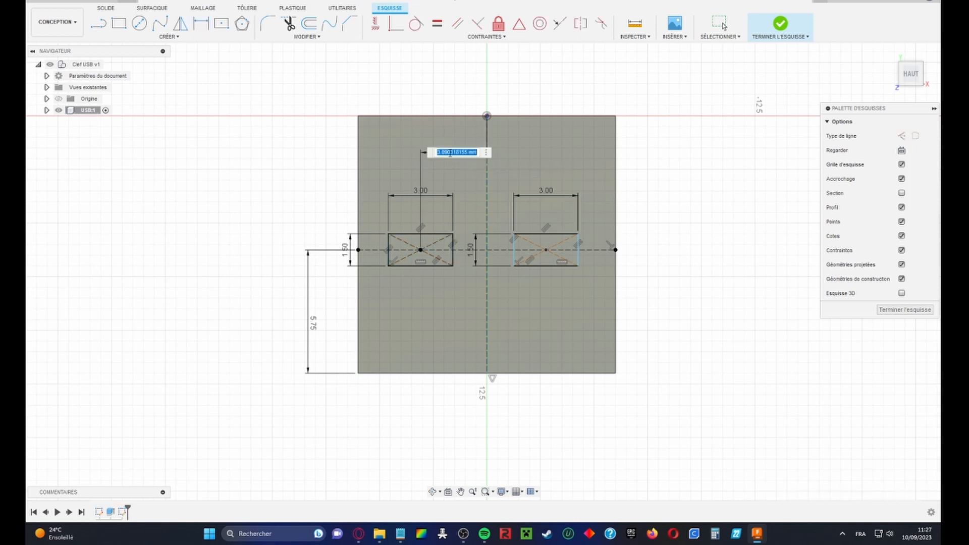
key(Return)
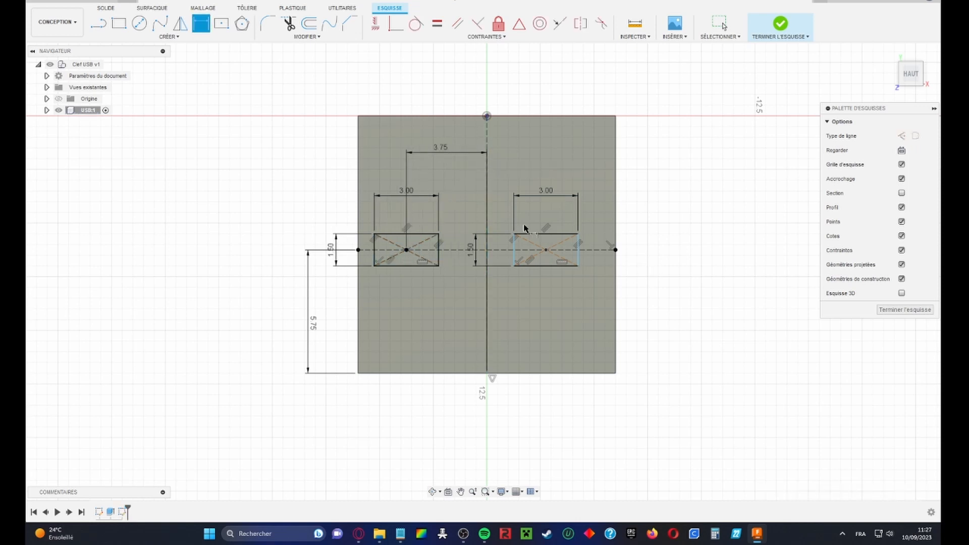
Dimension the right rectangle's centre 3.75 mm from the vertical centre line
click(546, 250)
click(488, 198)
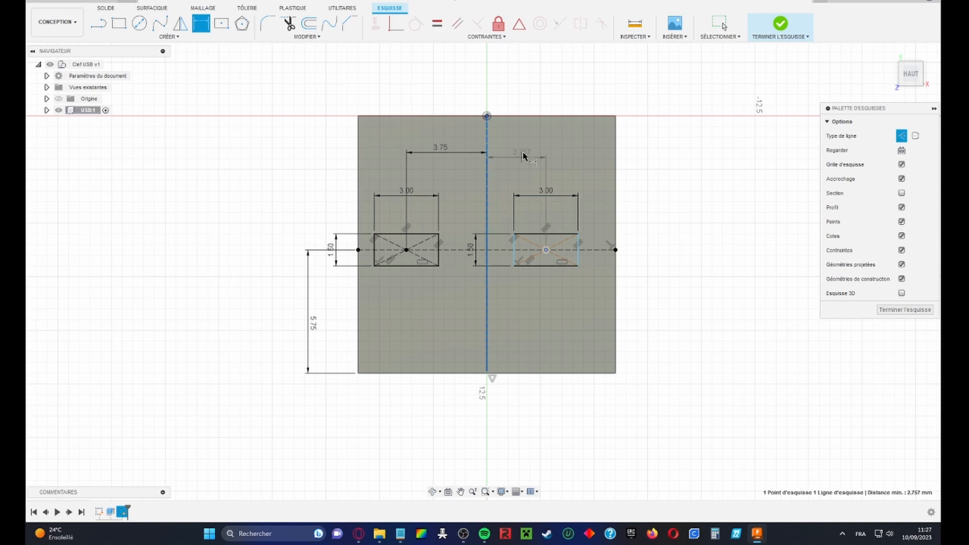
click(524, 152)
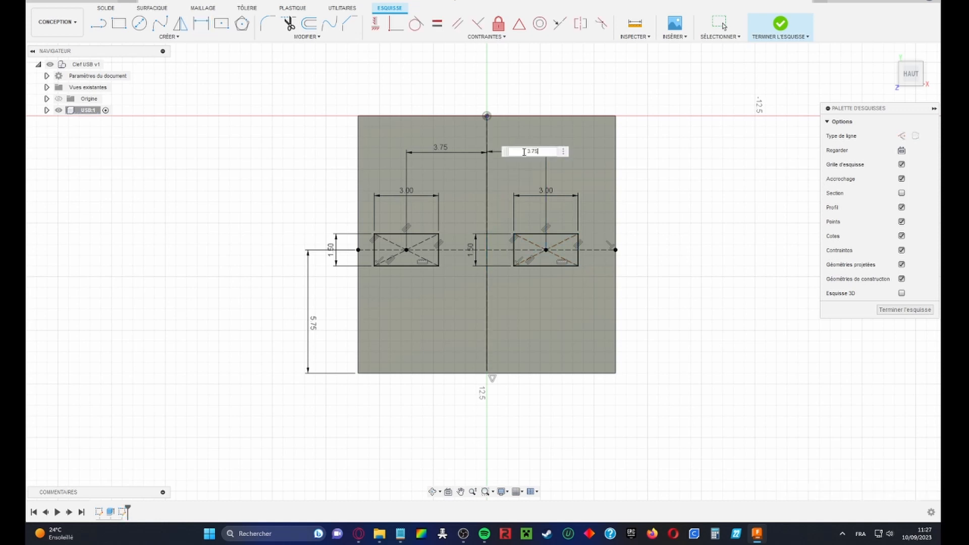
key(Return)
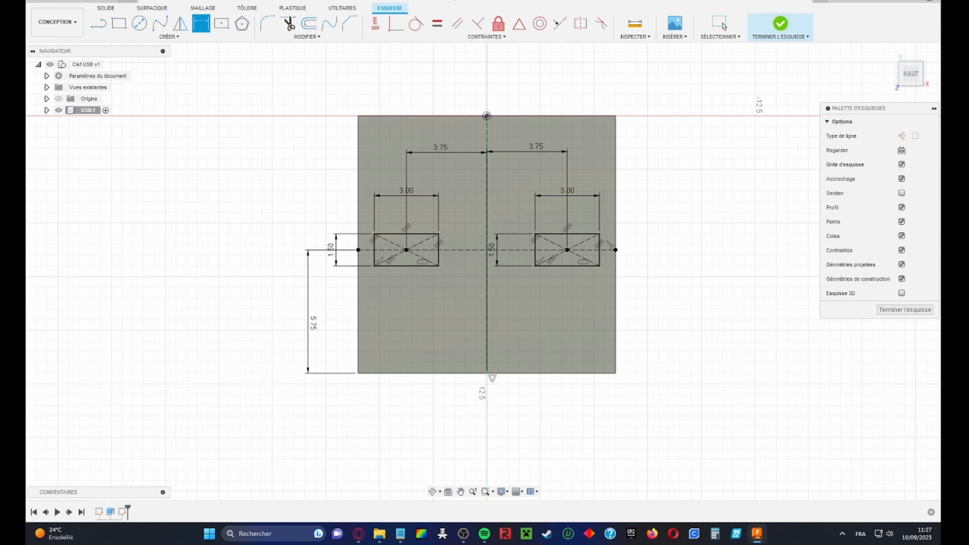
Extrude both rectangle profiles as a cut through the upper and lower walls of the hollow USB connector
click(107, 9)
click(119, 23)
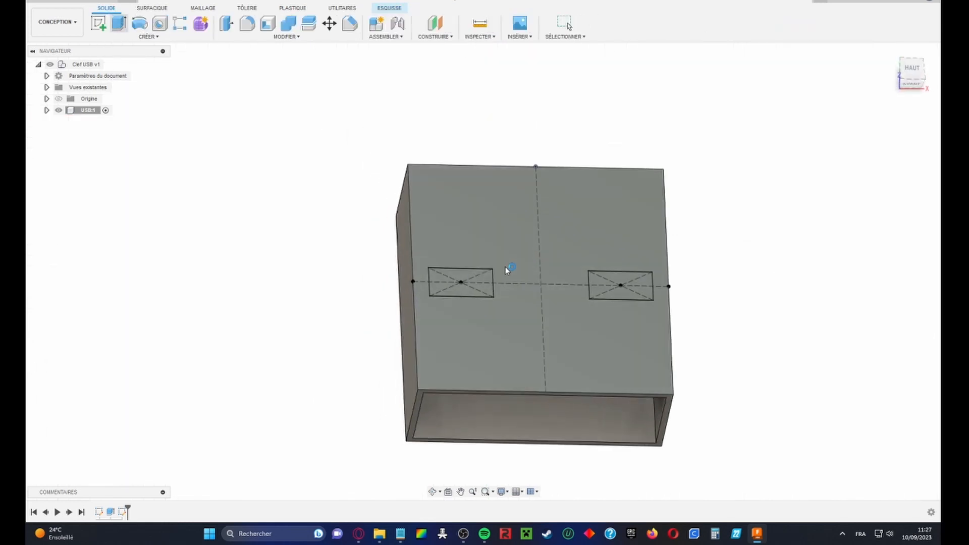
click(483, 277)
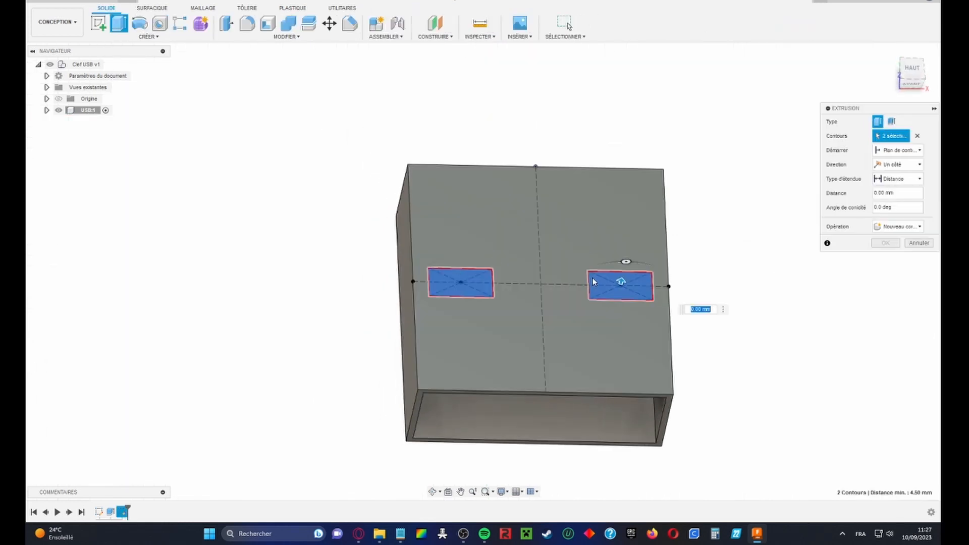
click(602, 278)
click(899, 227)
click(903, 249)
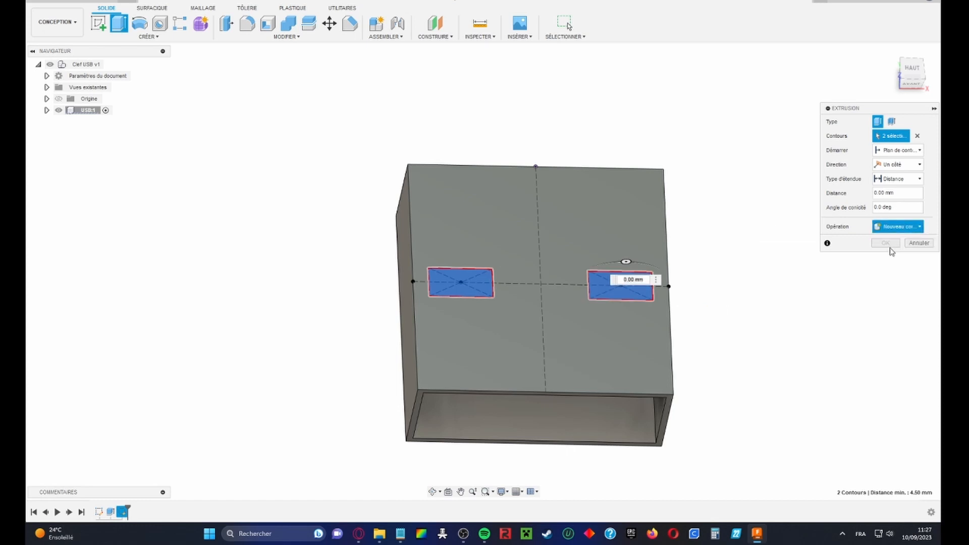
drag(616, 251, 597, 286)
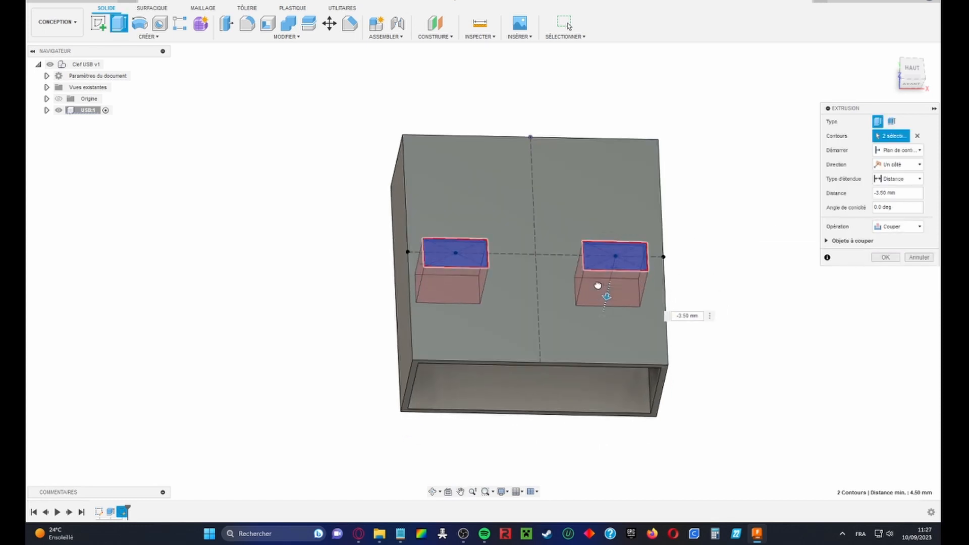
shift+middle_drag(598, 284, 521, 305)
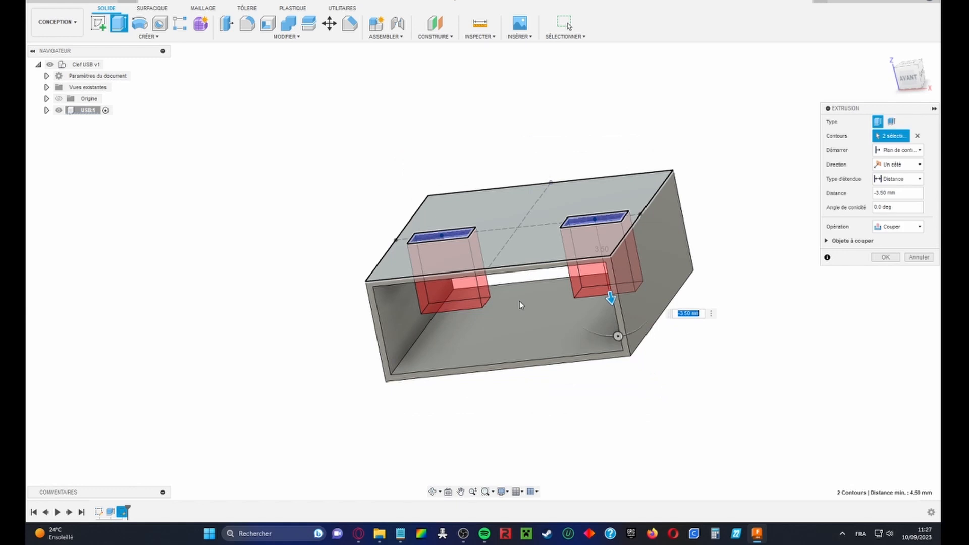
key(Return)
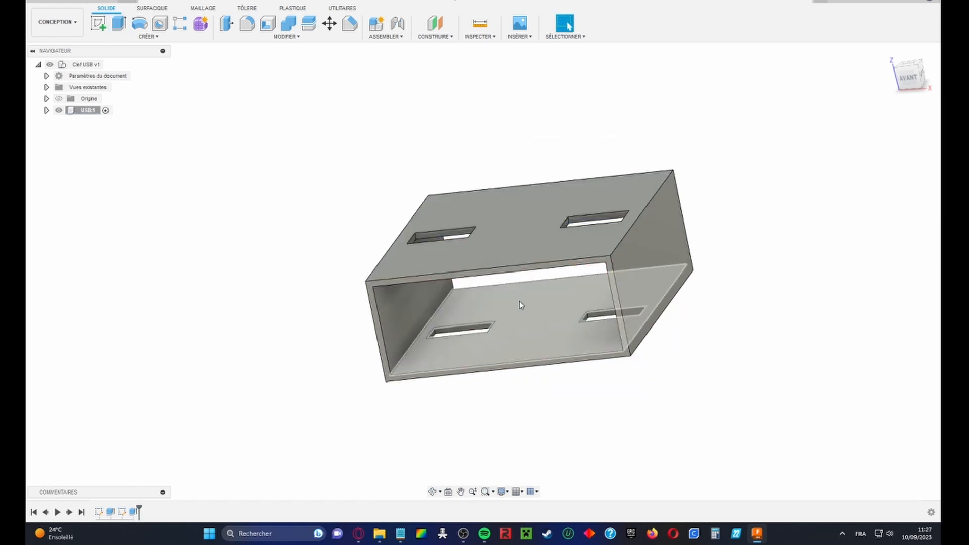
Save the design as a new version
shift+middle_drag(520, 302, 715, 230)
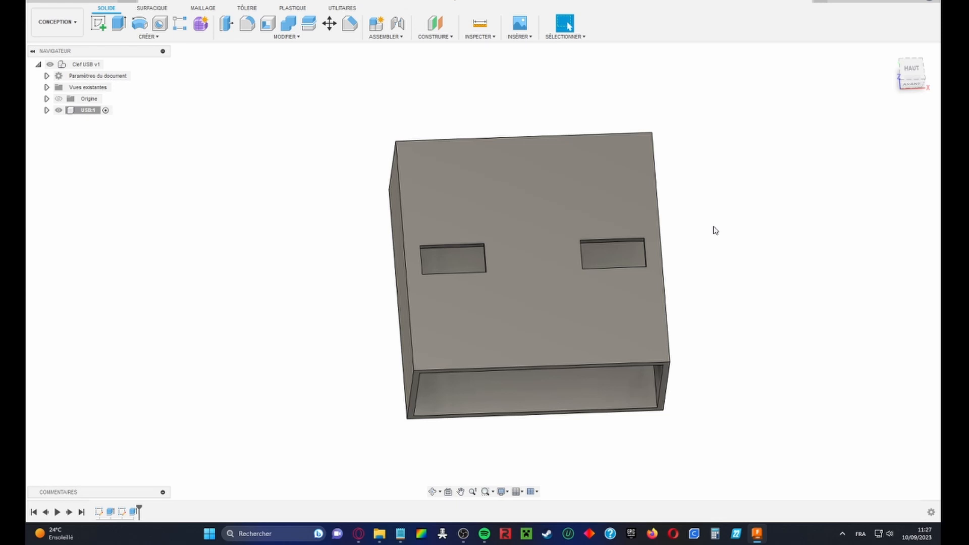
click(73, 1)
click(486, 277)
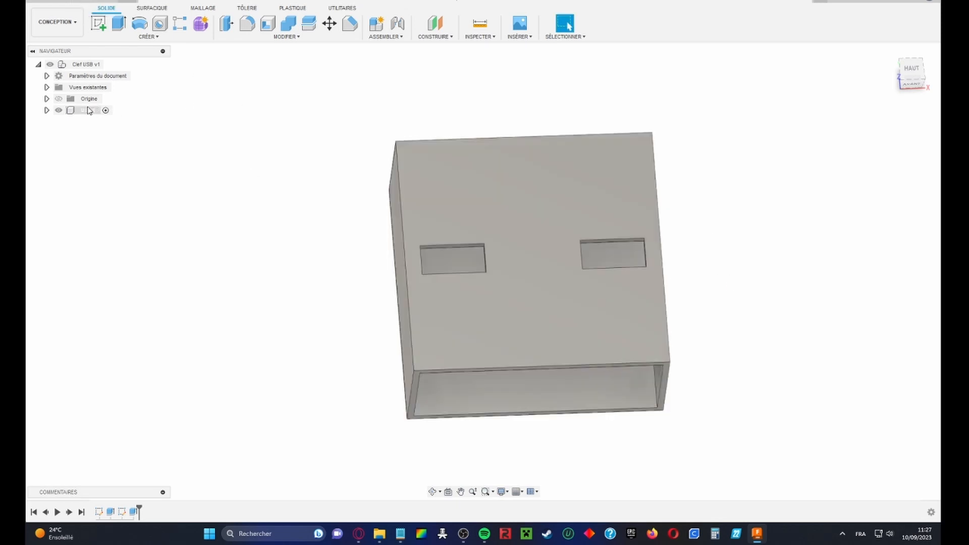
Create and activate a standard internal component named Corp Plastique under the top-level assembly
right_click(94, 64)
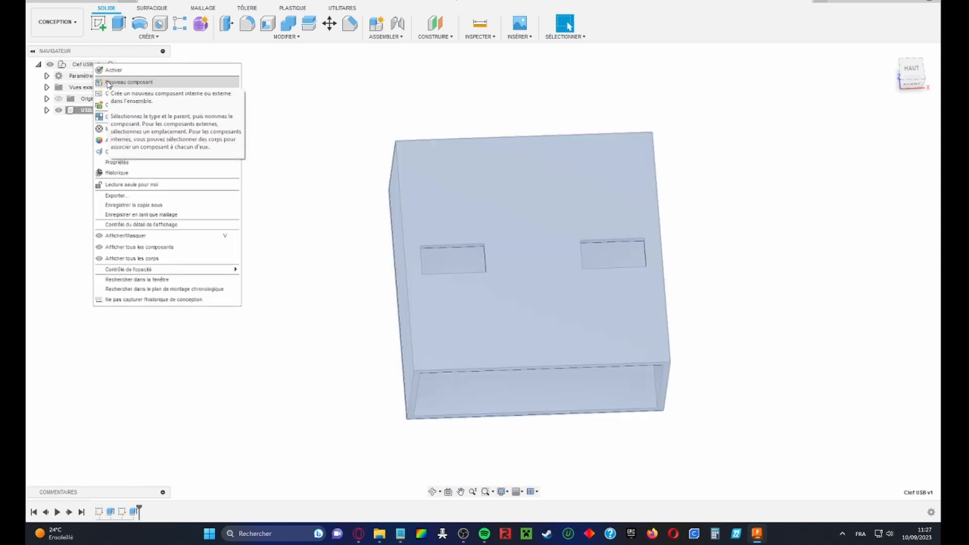
click(108, 83)
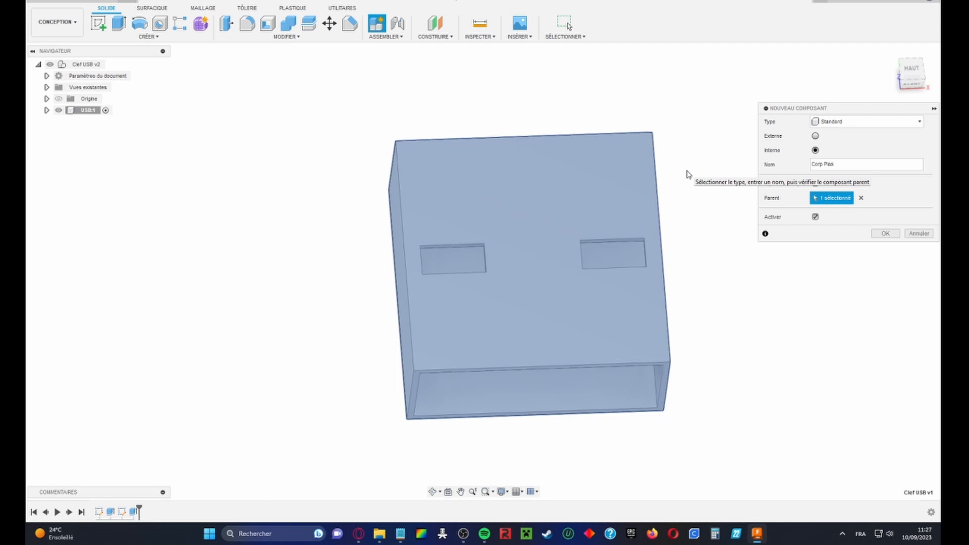
click(886, 234)
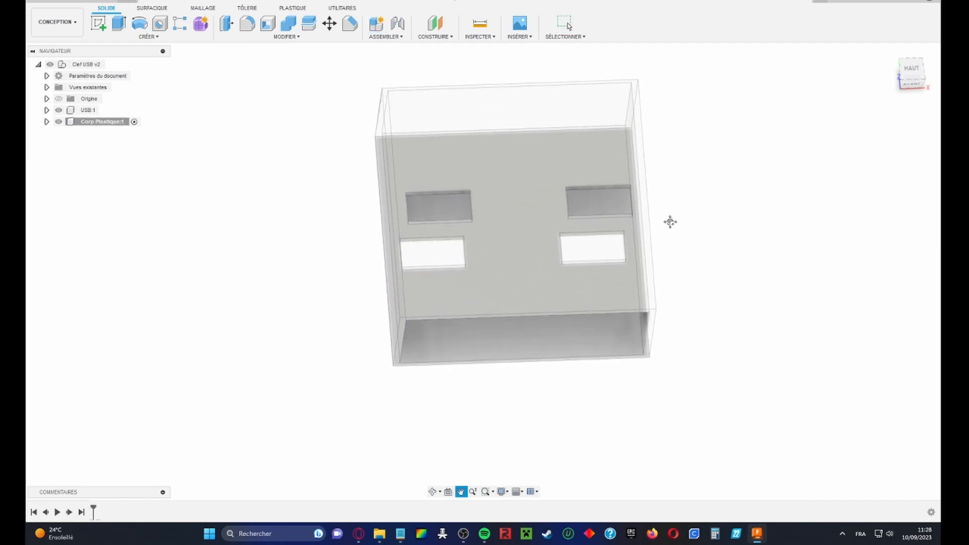
Start a sketch in Corp Plastique on the front XZ origin plane, keeping the USB connector shown as reference
click(58, 110)
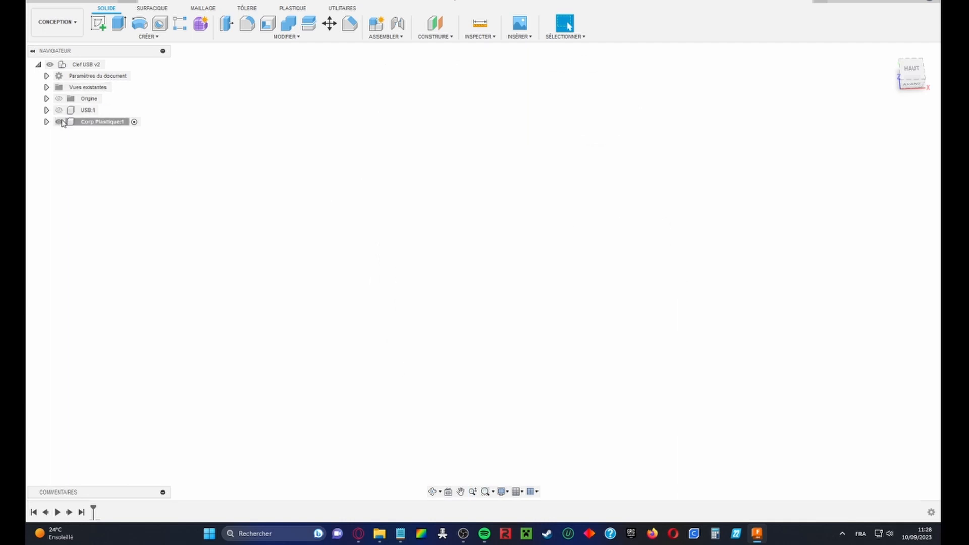
click(58, 110)
shift+middle_drag(550, 328, 588, 228)
click(912, 76)
click(98, 23)
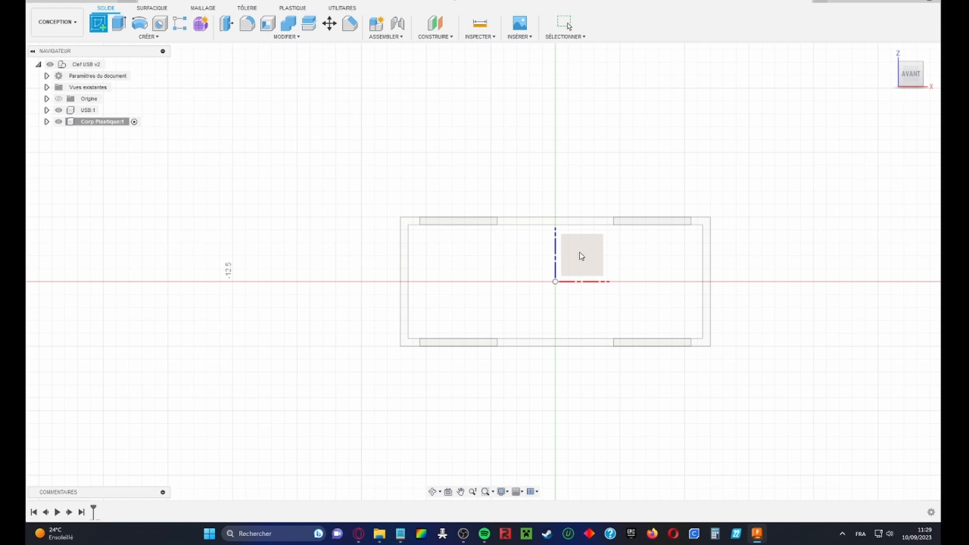
click(582, 256)
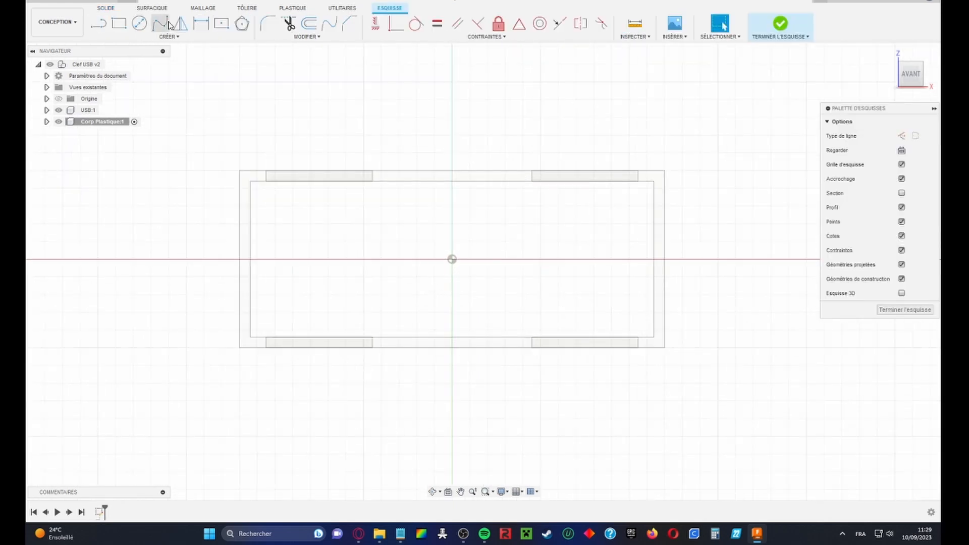
Sketch an 11.4 x 2.2 mm two-point rectangle in the lower half of the connector's opening
click(119, 23)
click(269, 314)
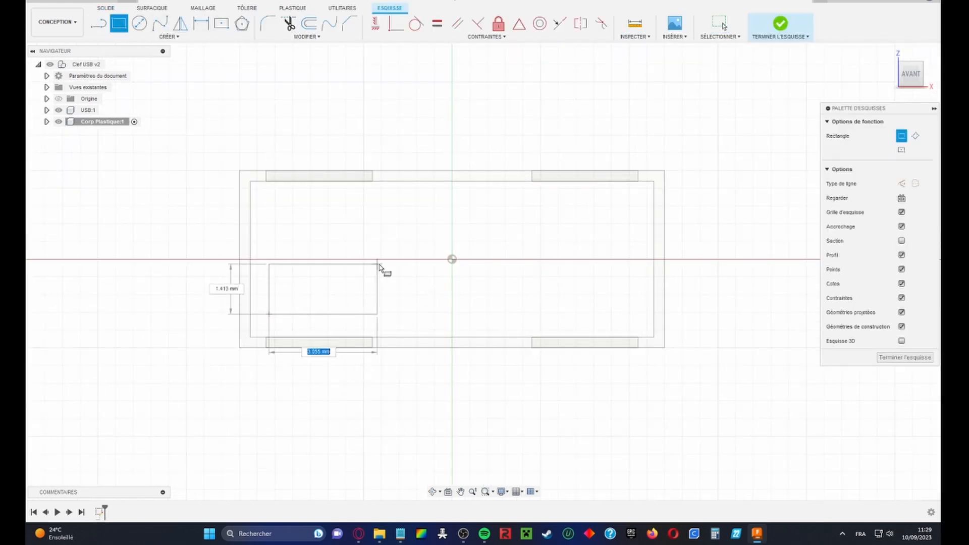
text(11.4)
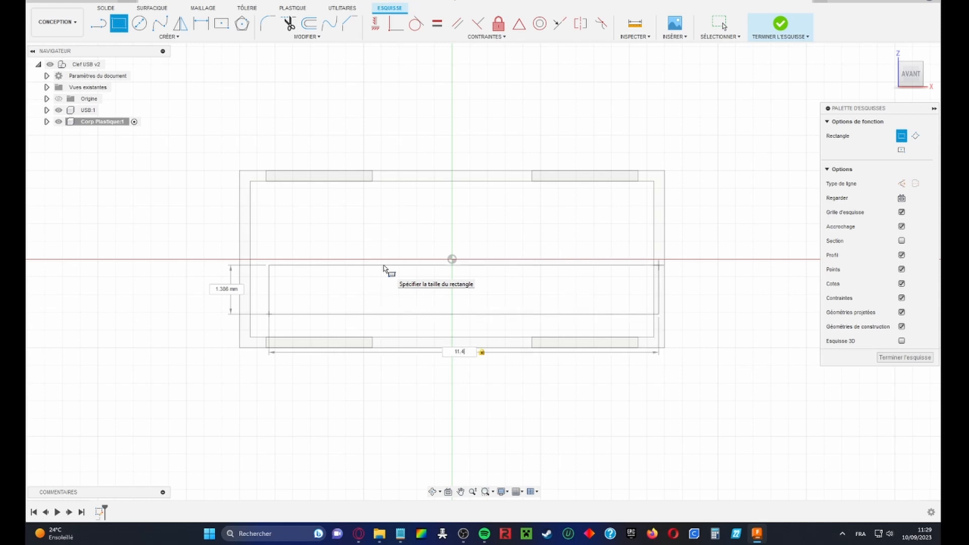
key(Tab)
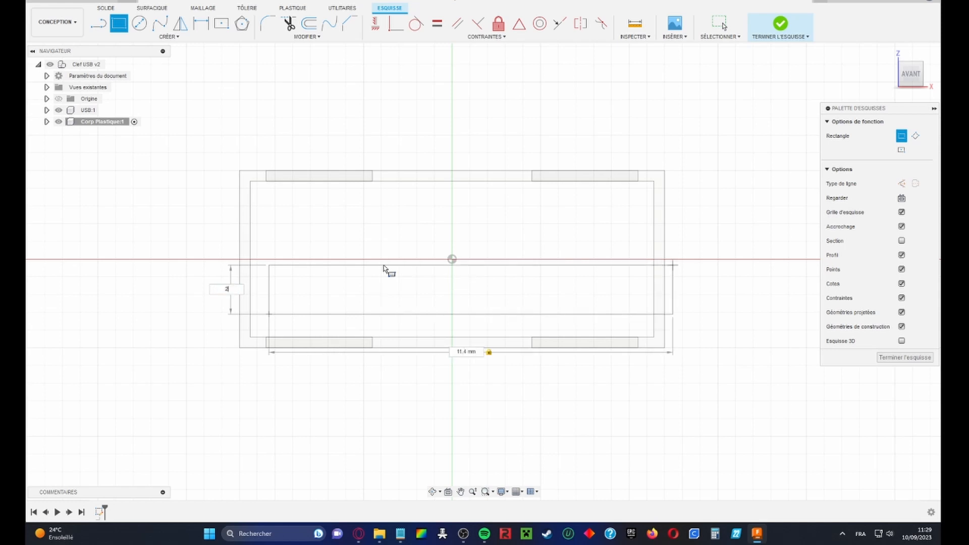
text(2.2)
key(Return)
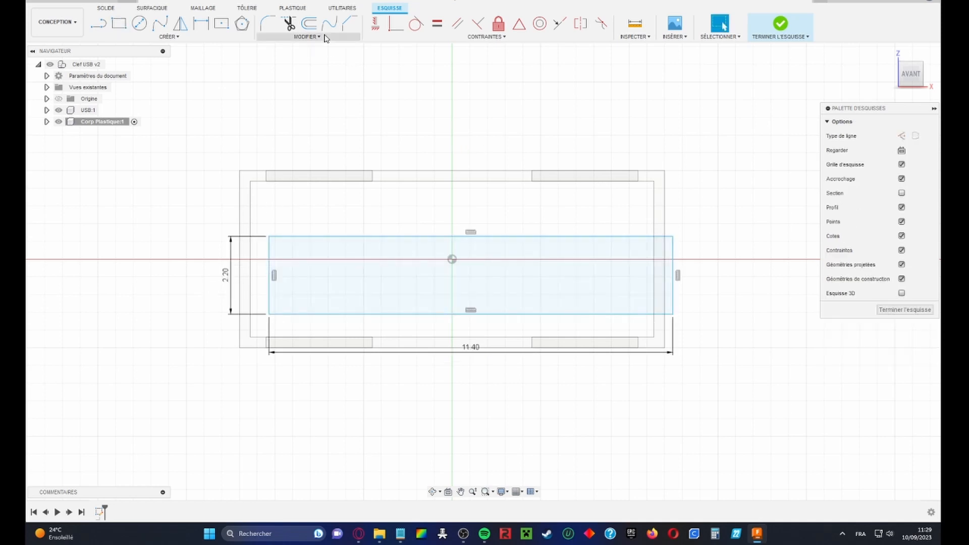
Constrain the rectangle's upper edge to be coincident with the sketch origin
click(398, 25)
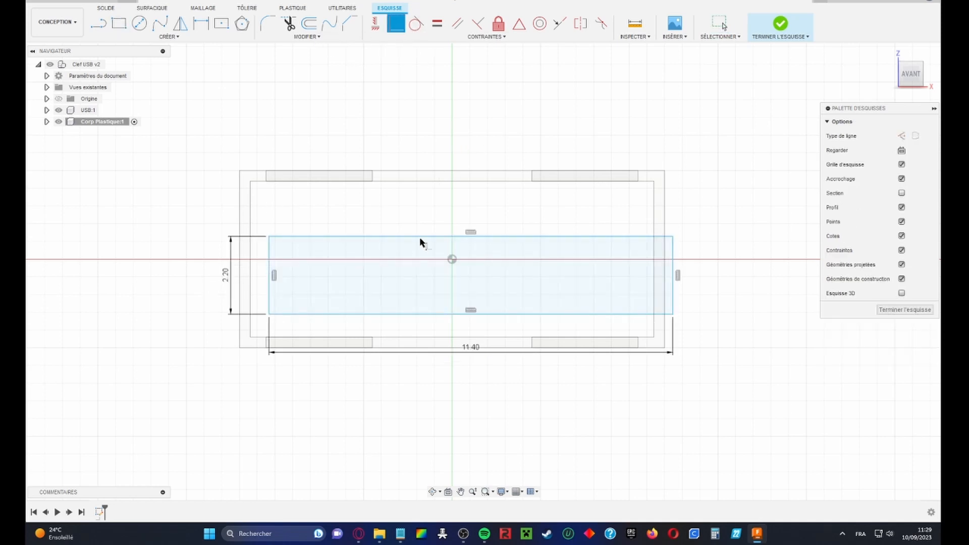
click(419, 237)
click(453, 259)
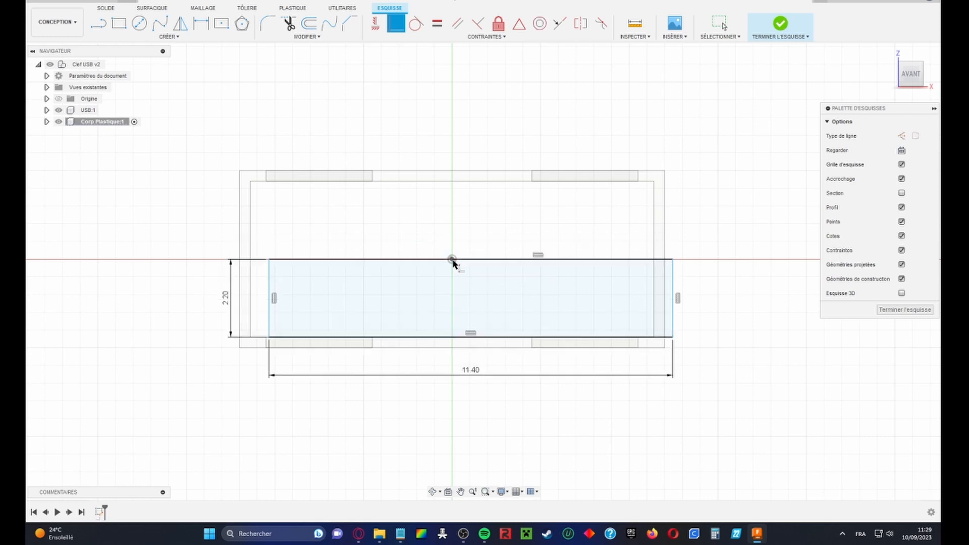
key(Escape)
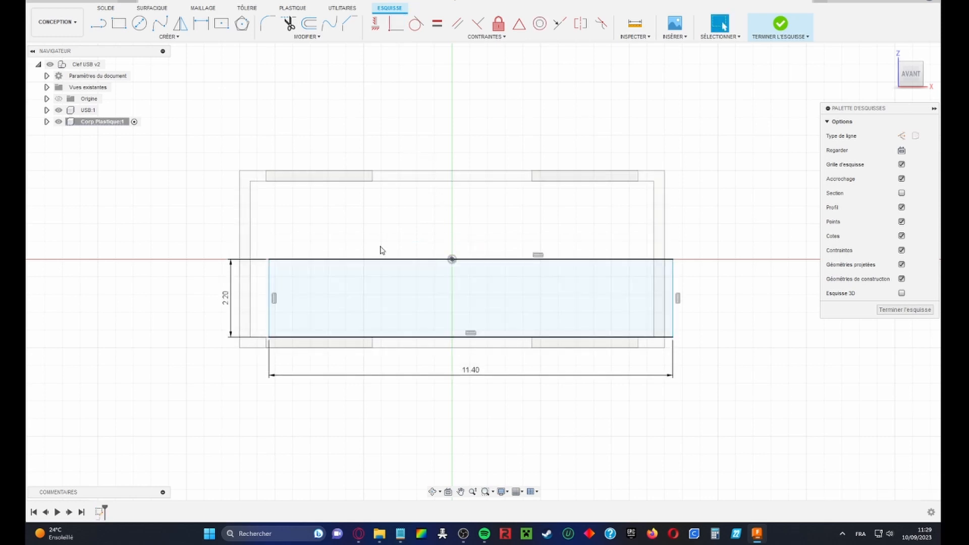
Dimension the rectangle's left edge 11.4/2 mm from the origin to centre it horizontally
click(208, 28)
click(270, 281)
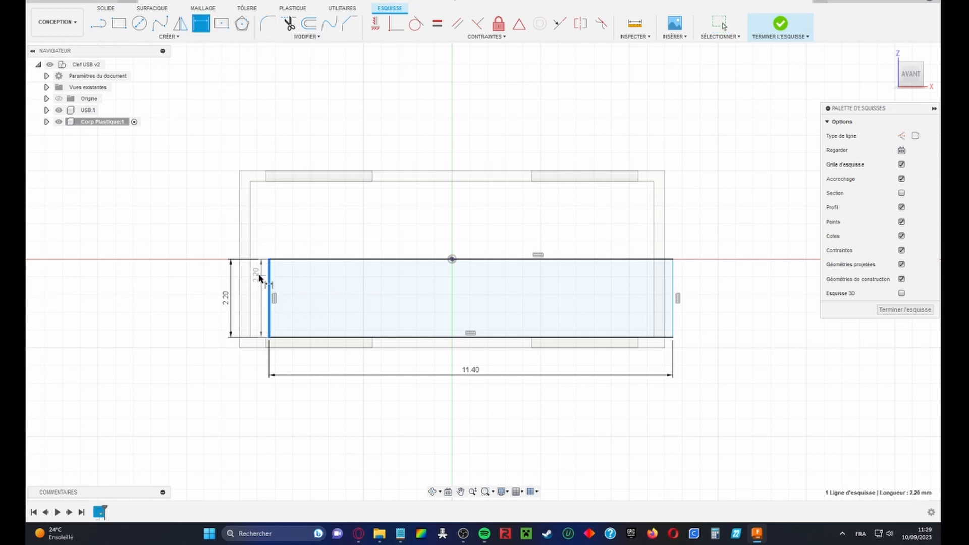
click(452, 259)
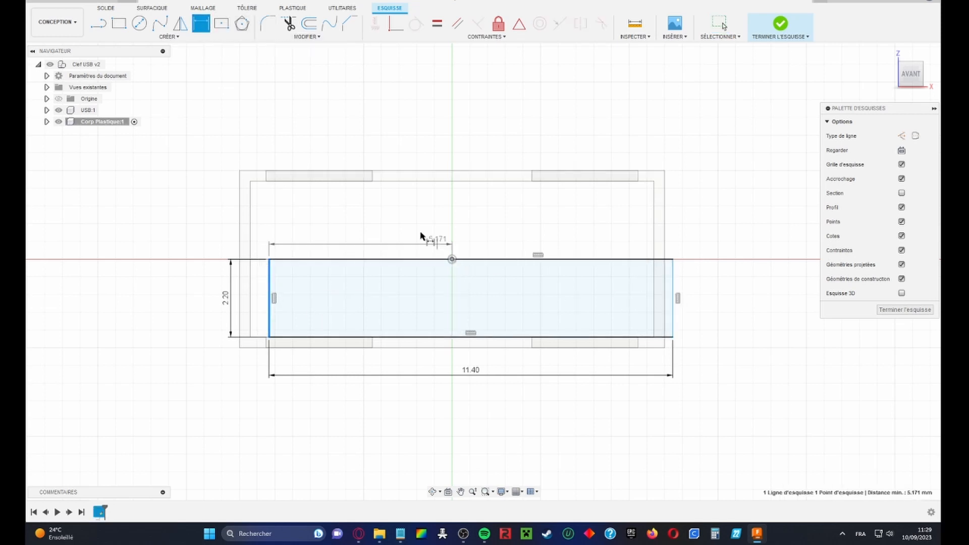
click(400, 218)
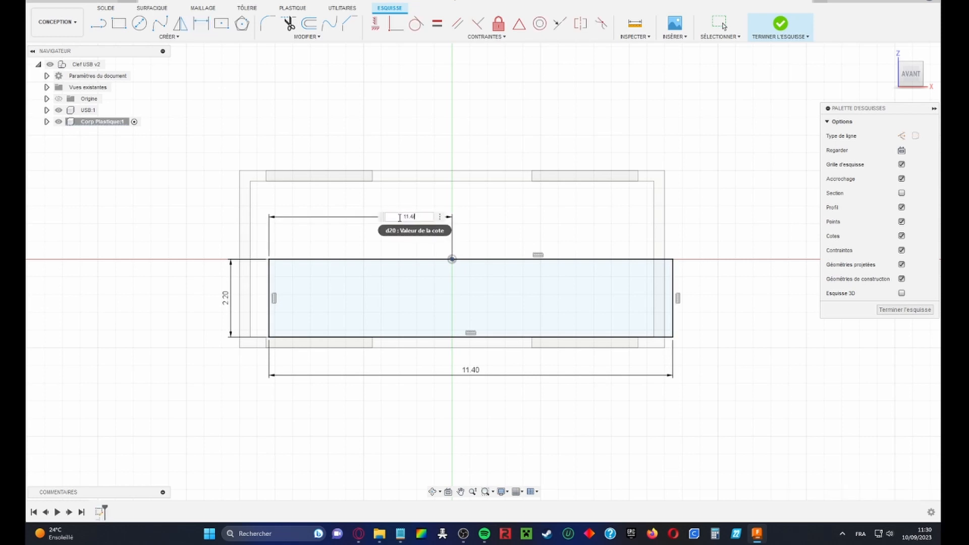
text(11.4/2)
key(Return)
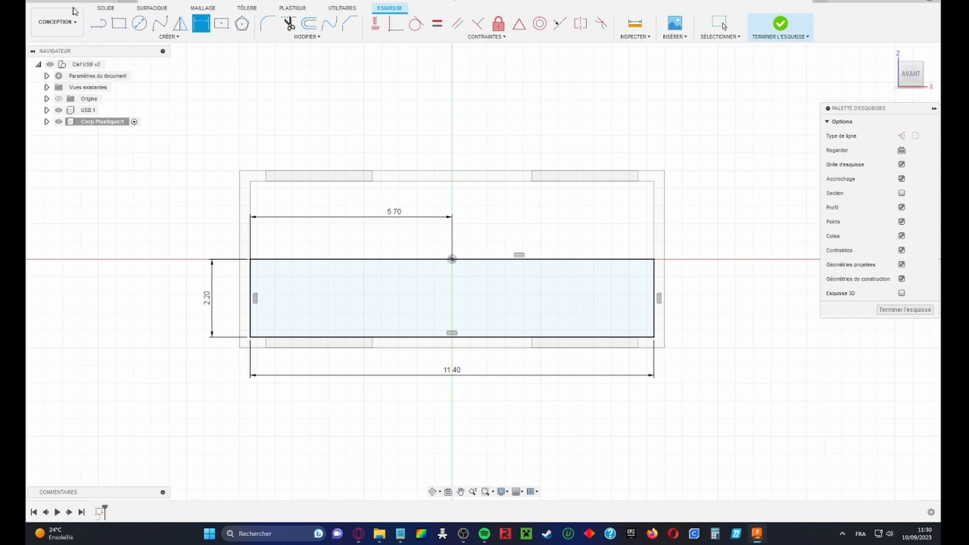
Extrude the rectangle profile -12 mm into the connector as a new body
click(105, 9)
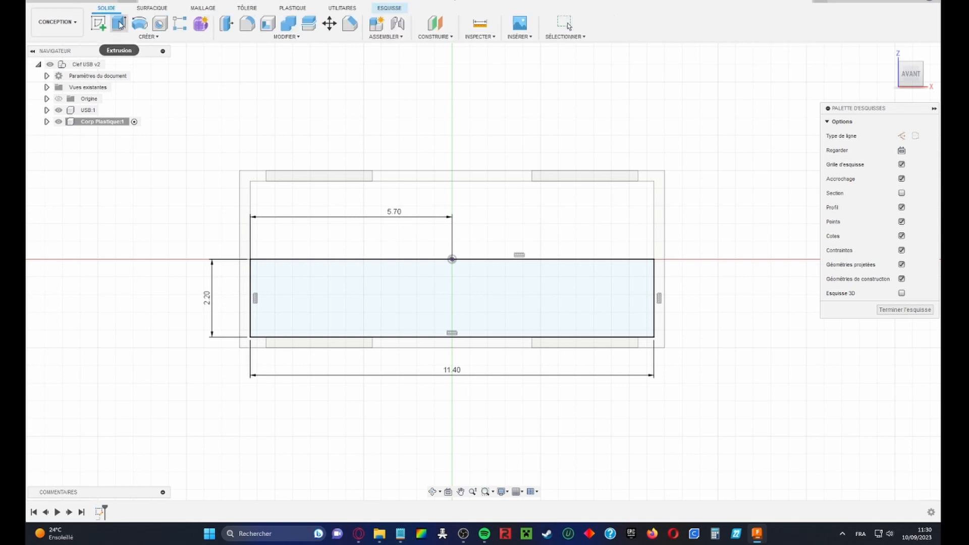
click(120, 24)
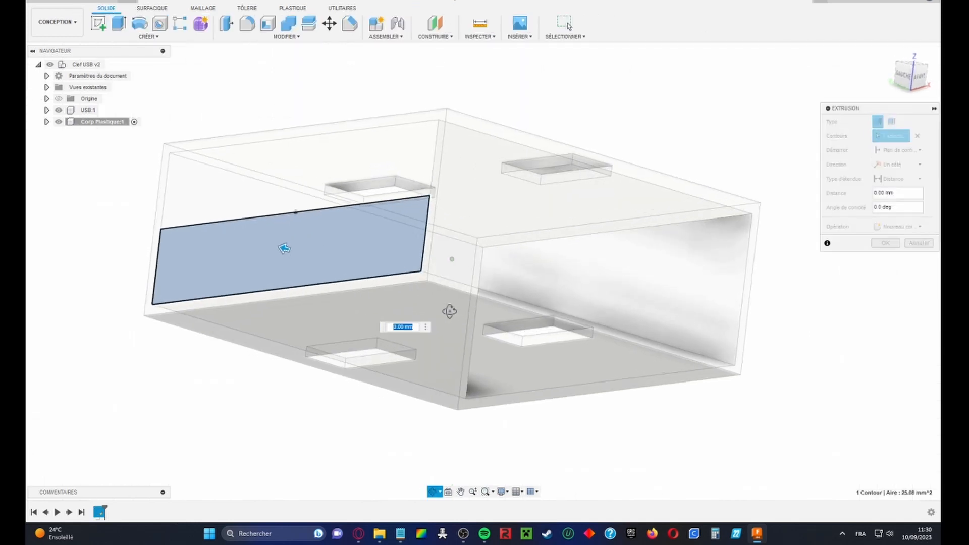
drag(283, 248, 587, 378)
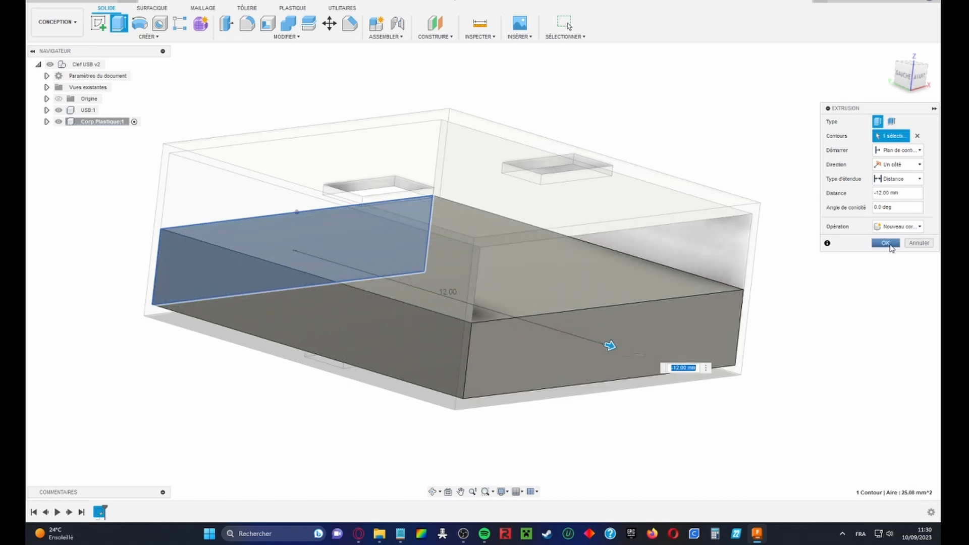
click(891, 248)
Hide the USB connector component and start a sketch on the XZ origin plane at the plastic block's rear
shift+middle_drag(612, 266, 707, 259)
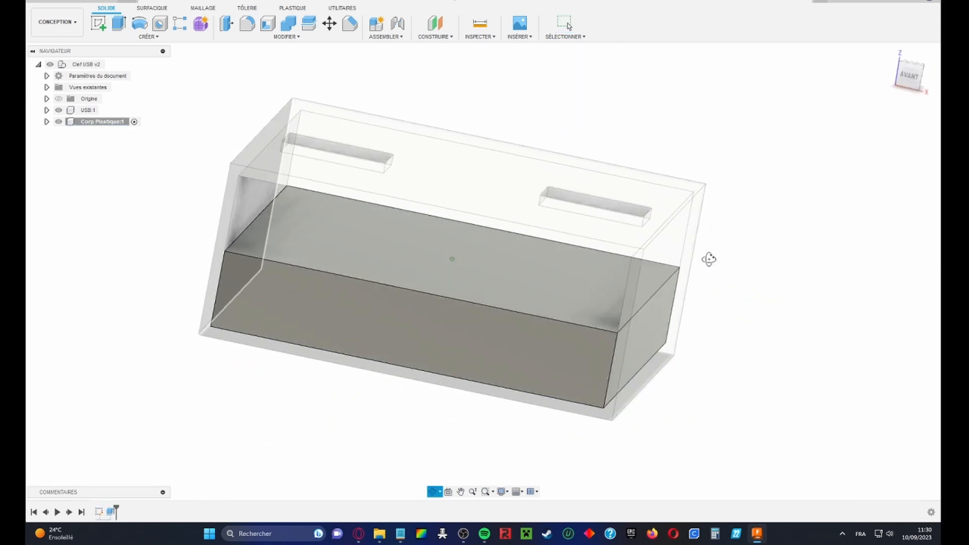
scroll(511, 259, down, 3)
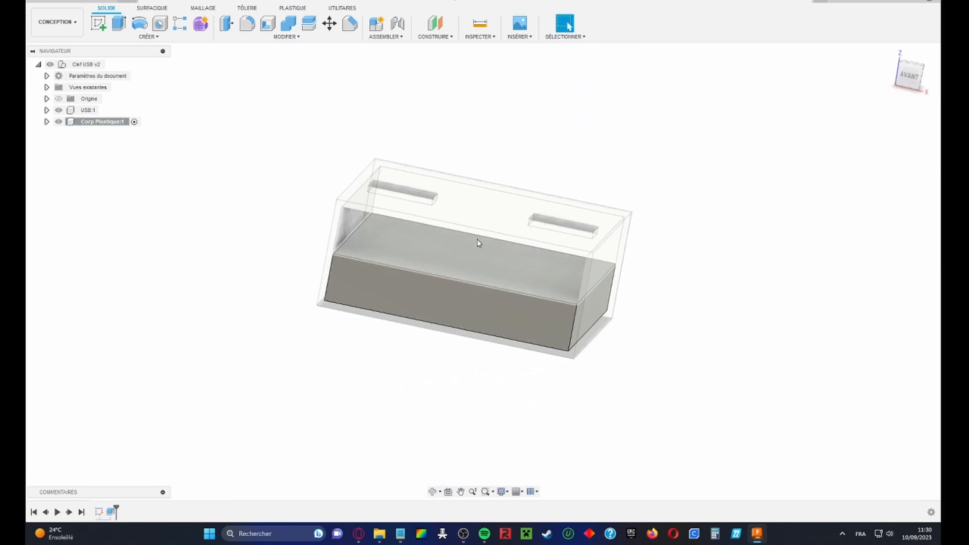
click(58, 110)
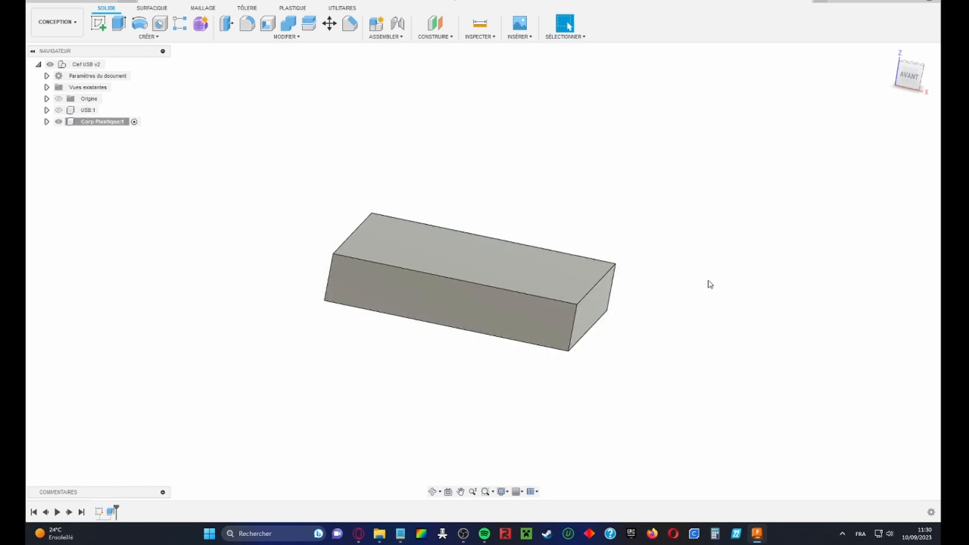
mouse_move(708, 281)
shift+middle_down()
mouse_move(574, 297)
mouse_move(702, 302)
shift+middle_up()
click(99, 23)
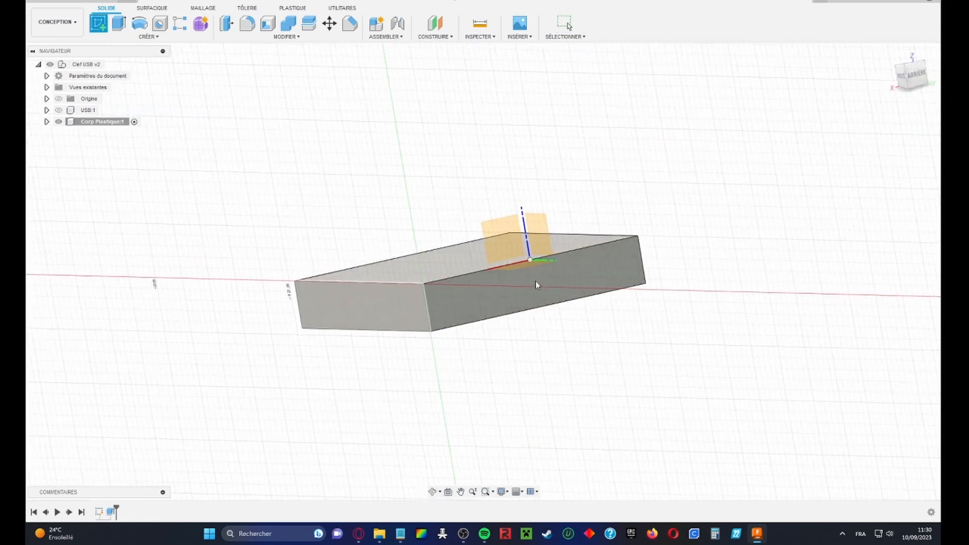
click(506, 244)
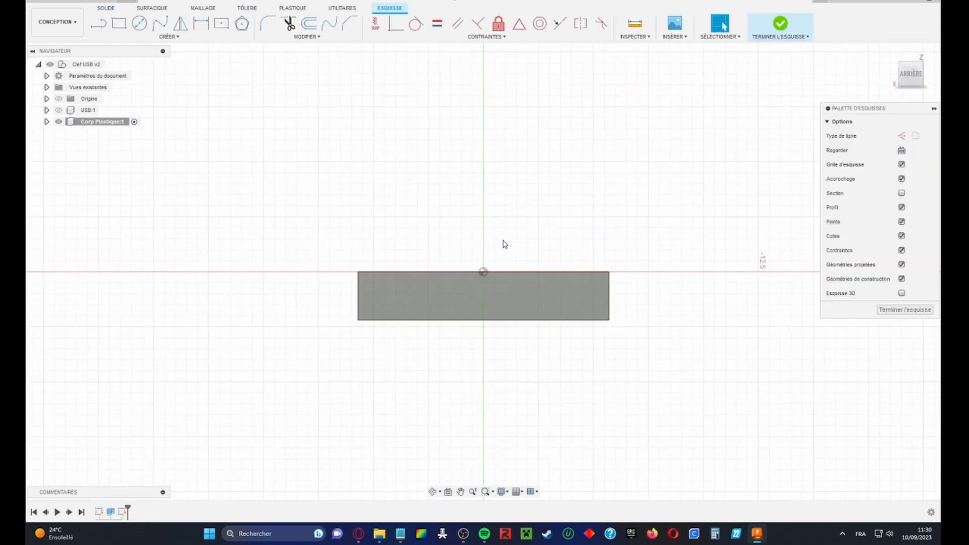
click(223, 24)
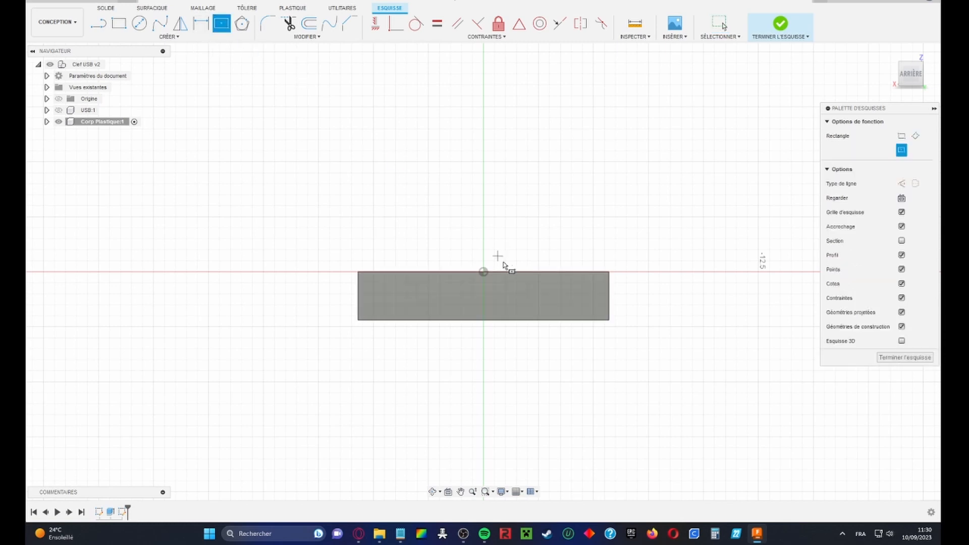
click(483, 271)
scroll(483, 271, up, 4)
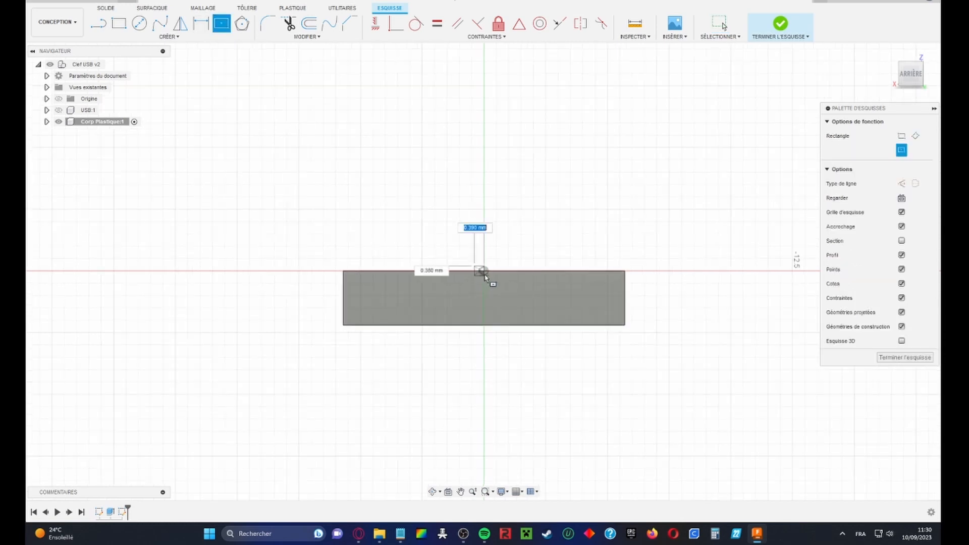
key(Escape)
Draw a centre rectangle 20 mm wide and 8 mm high, centred on the sketch origin
click(222, 28)
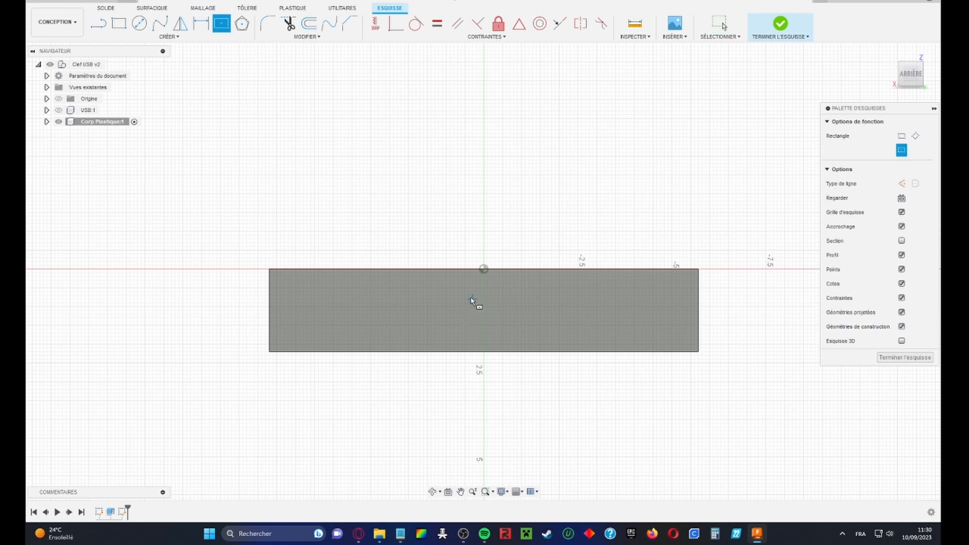
click(483, 269)
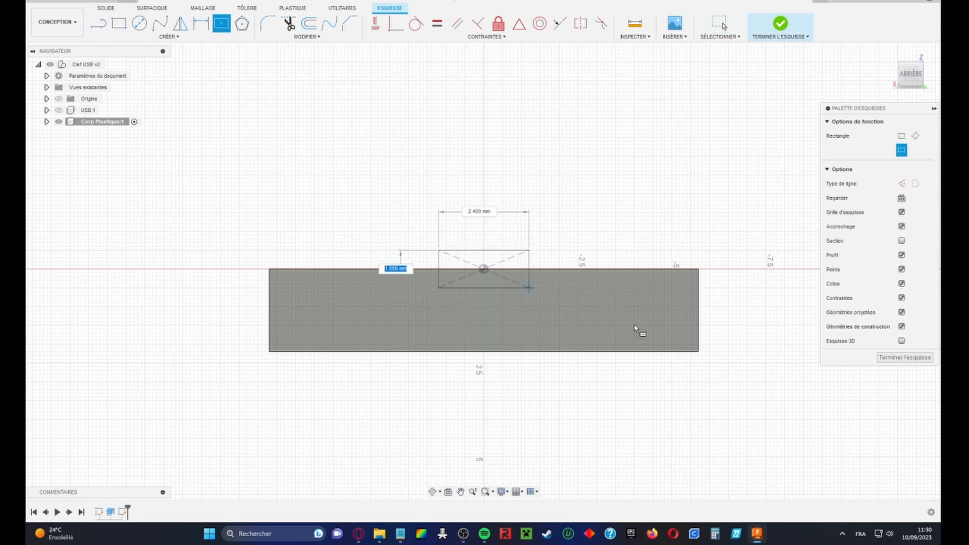
scroll(748, 383, down, 1)
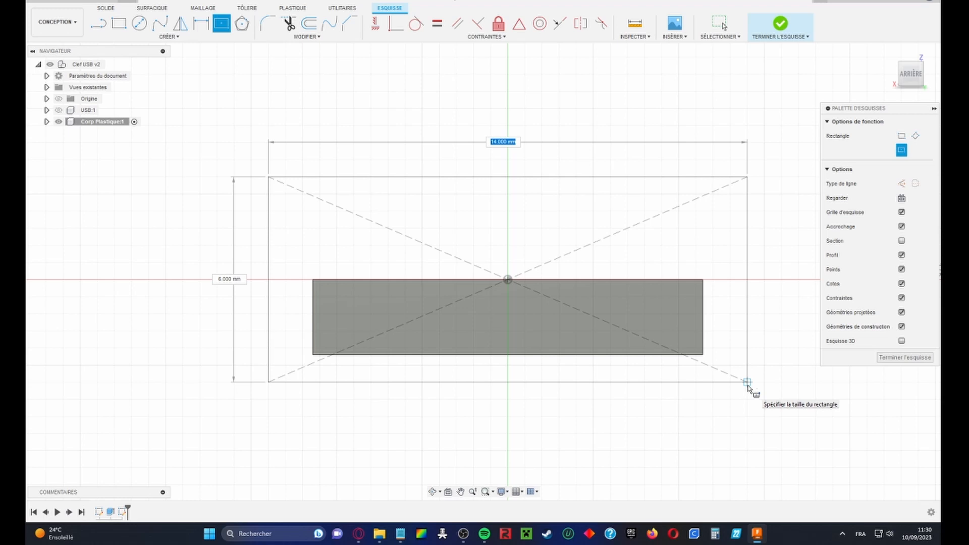
text(20)
key(Tab)
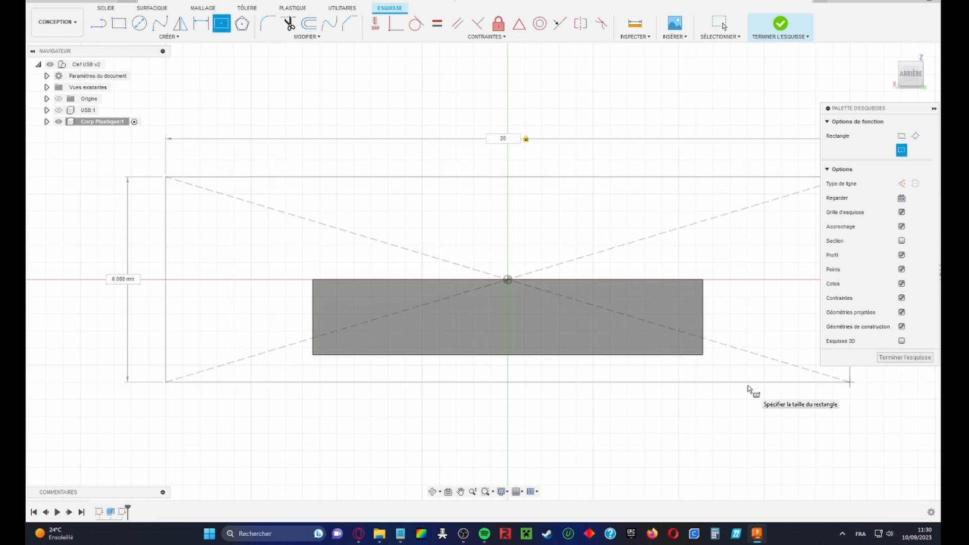
text(8)
key(Return)
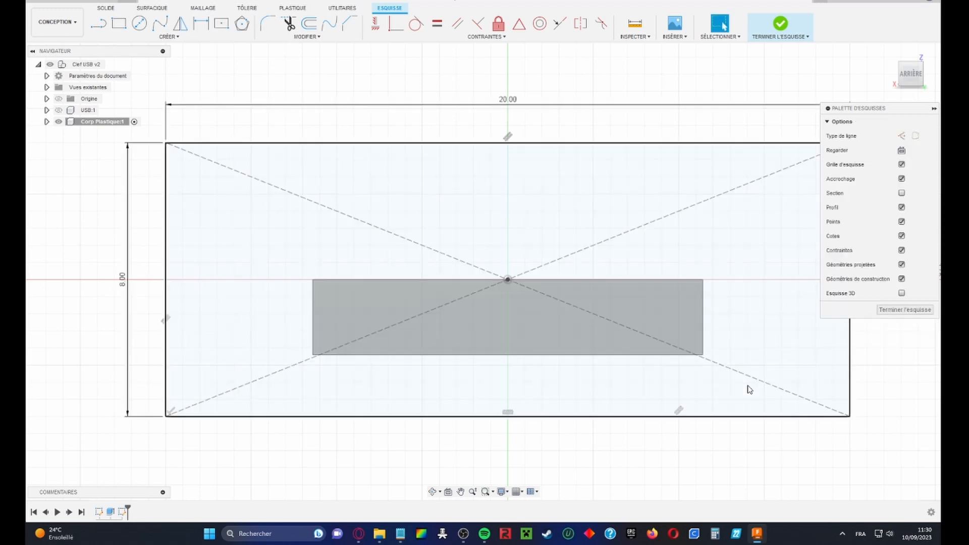
Fillet all four corners of the 20 × 8 mm rectangle with a shared 3.8 mm radius
scroll(718, 381, down, 2)
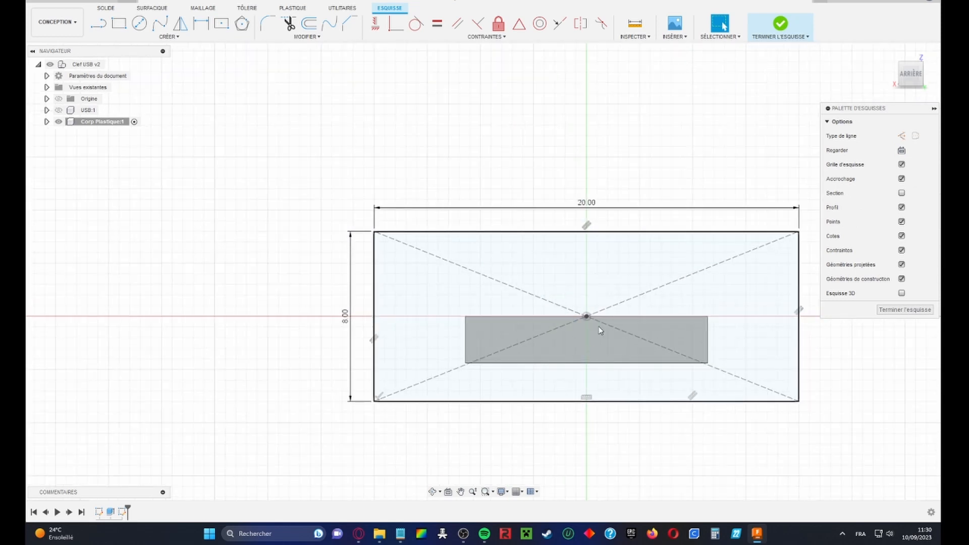
mouse_move(601, 330)
shift+middle_down()
mouse_move(593, 316)
mouse_move(580, 322)
mouse_move(596, 325)
shift+middle_up()
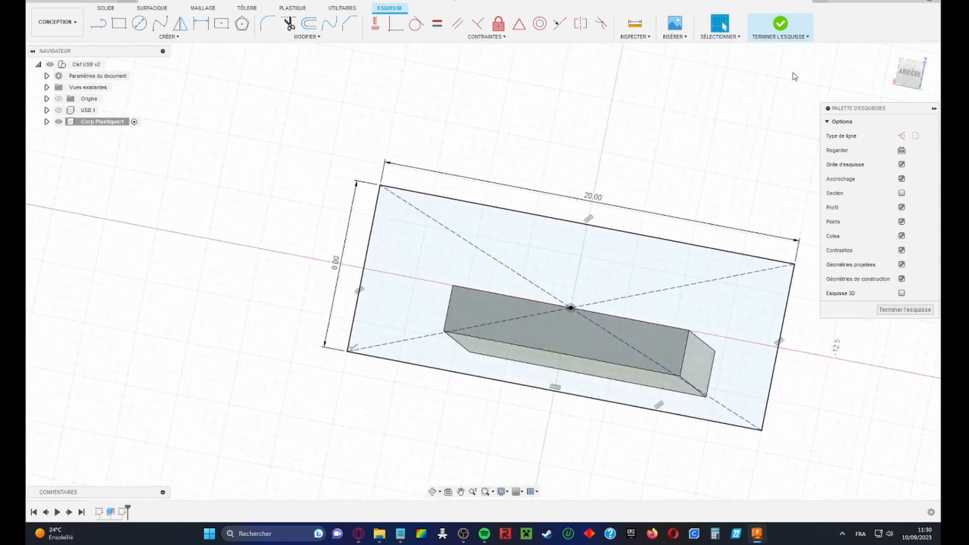
click(910, 78)
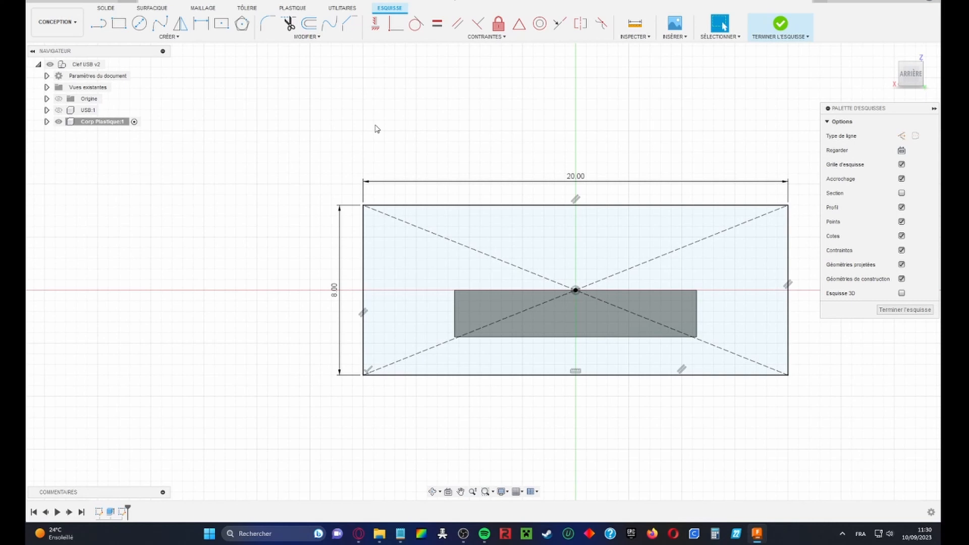
click(268, 23)
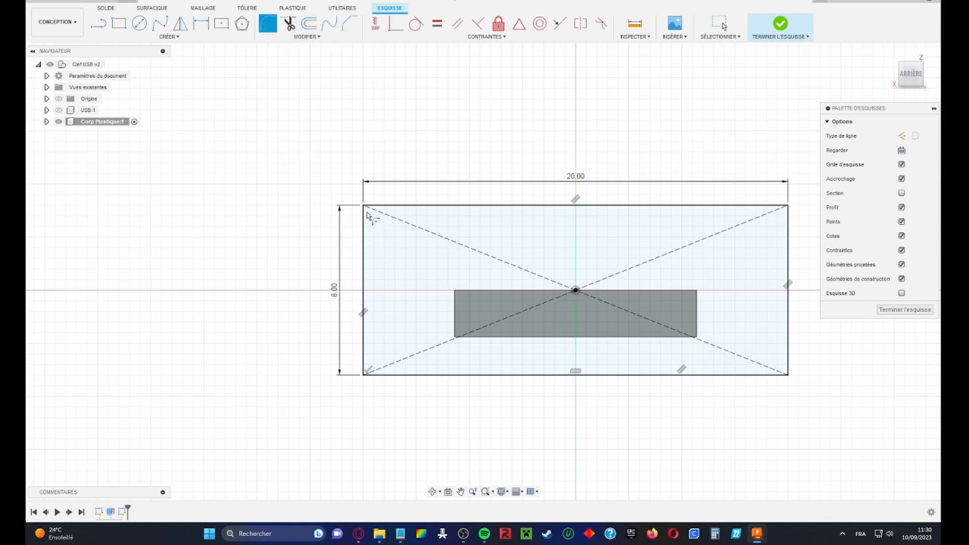
click(365, 224)
click(377, 207)
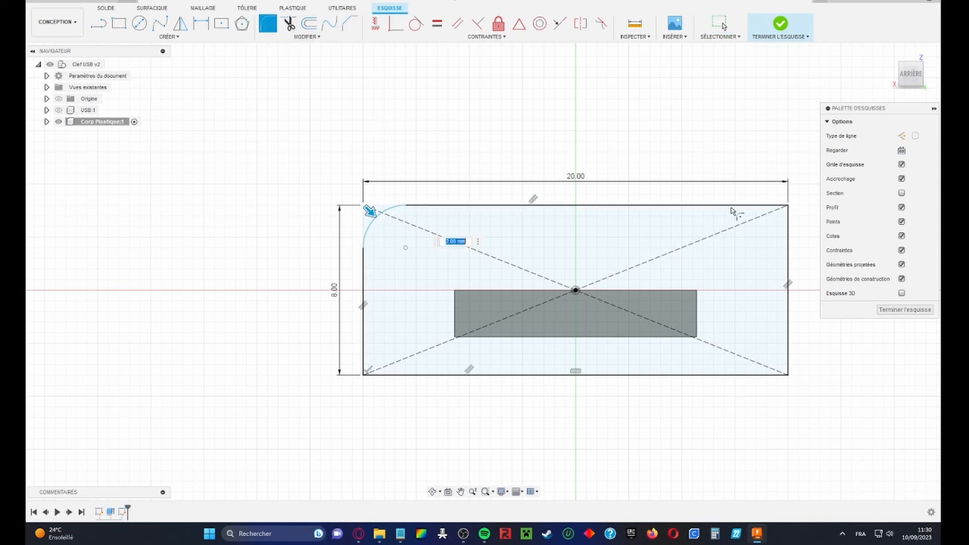
click(752, 206)
click(787, 240)
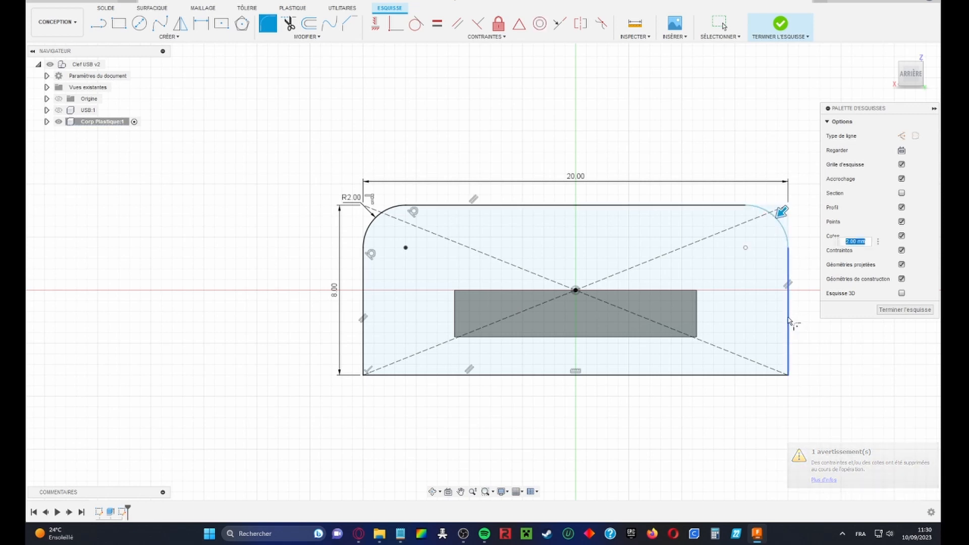
click(789, 320)
click(746, 376)
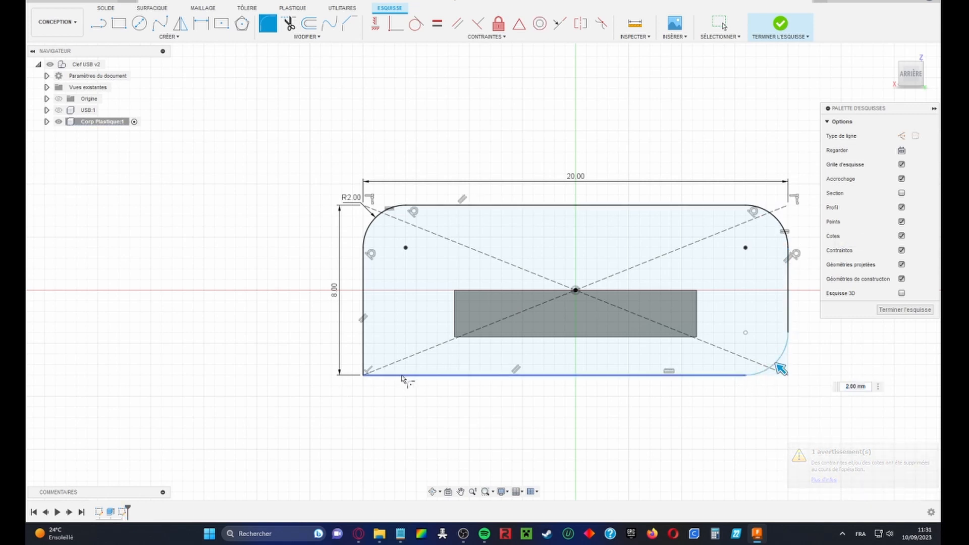
click(401, 375)
click(364, 341)
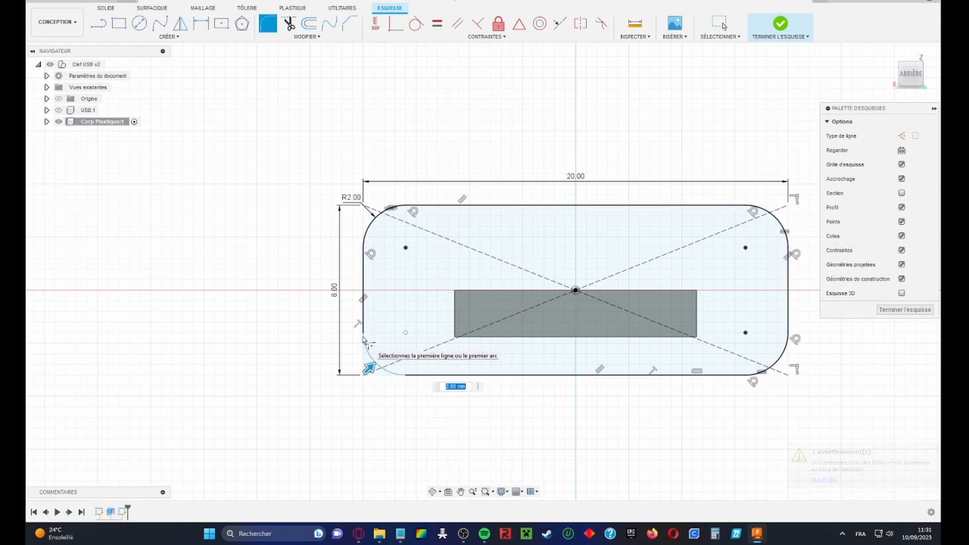
text(3.8)
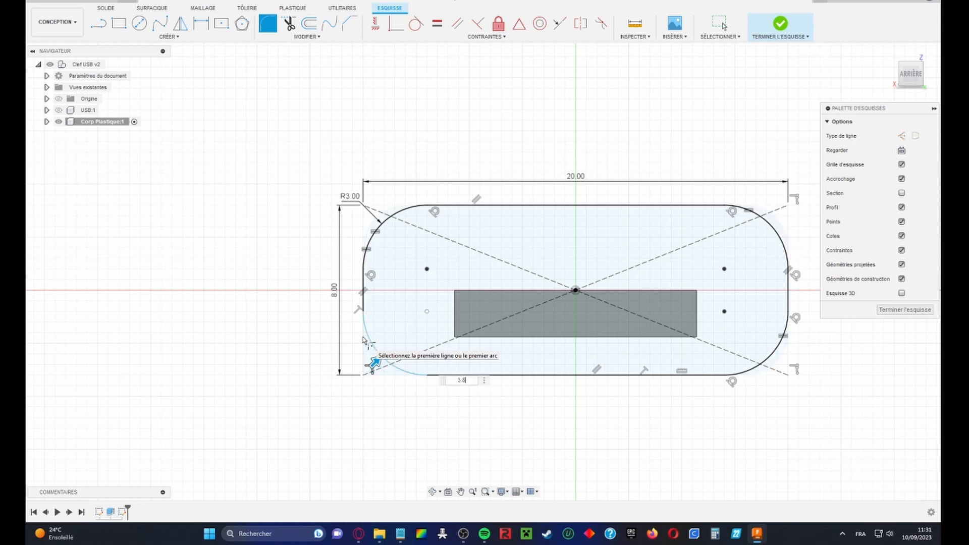
key(Return)
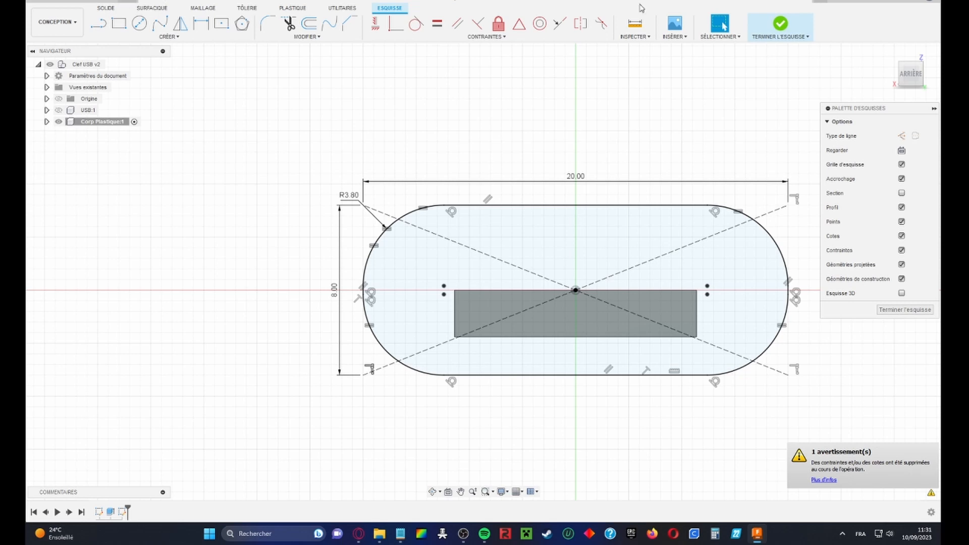
Extrude the rounded profile away from the plastic block to about twice its 20 mm width, joining it to the block
click(107, 9)
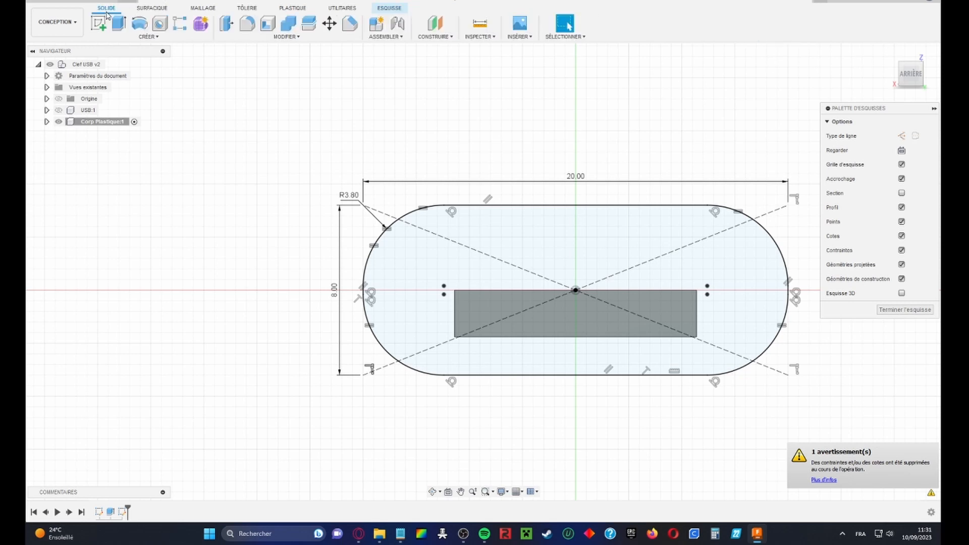
click(120, 23)
shift+middle_drag(556, 275, 601, 295)
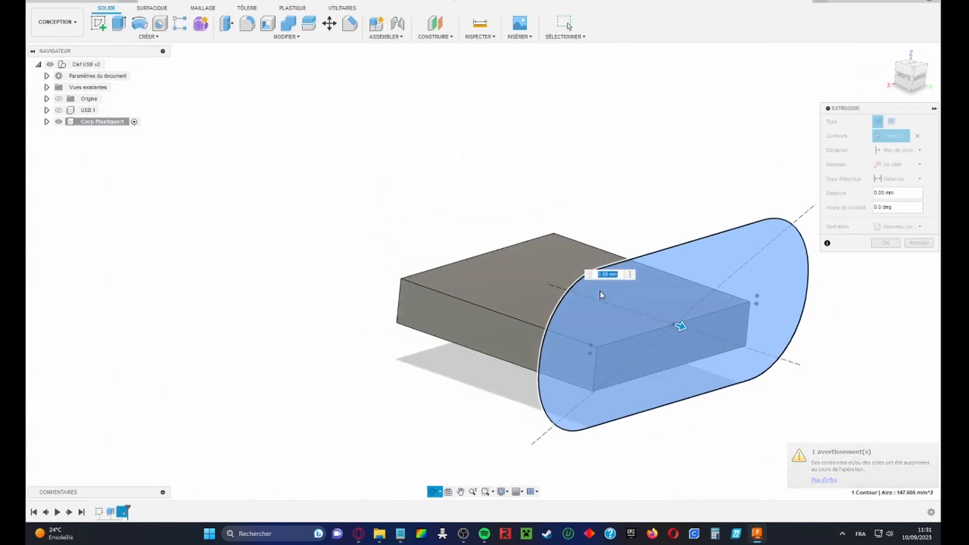
scroll(687, 337, down, 3)
middle_drag(687, 337, 603, 268)
drag(605, 270, 696, 299)
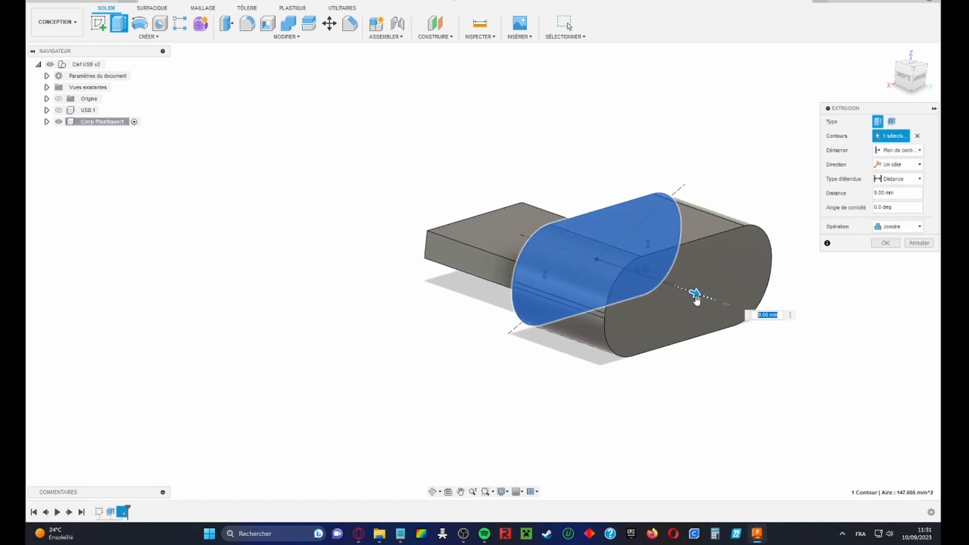
key(Return)
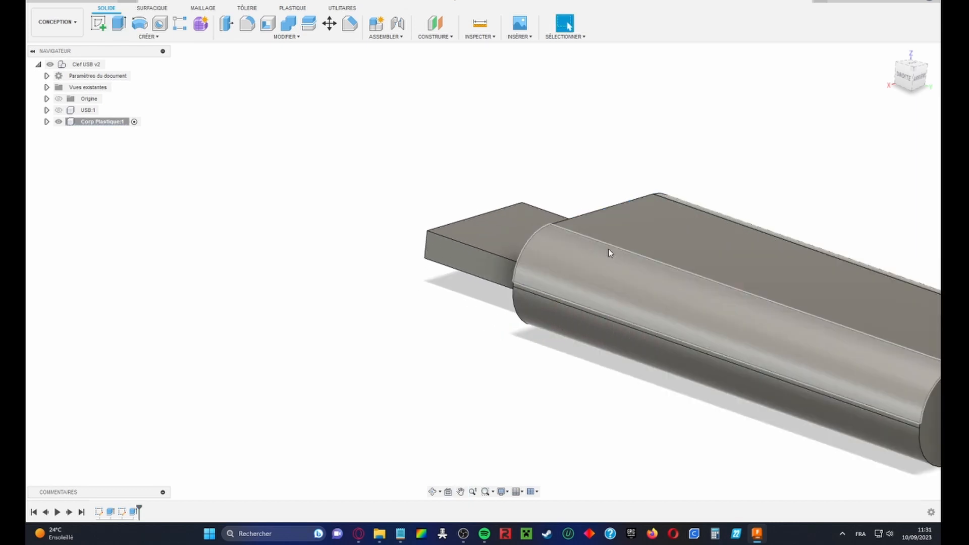
shift+middle_drag(610, 253, 360, 106)
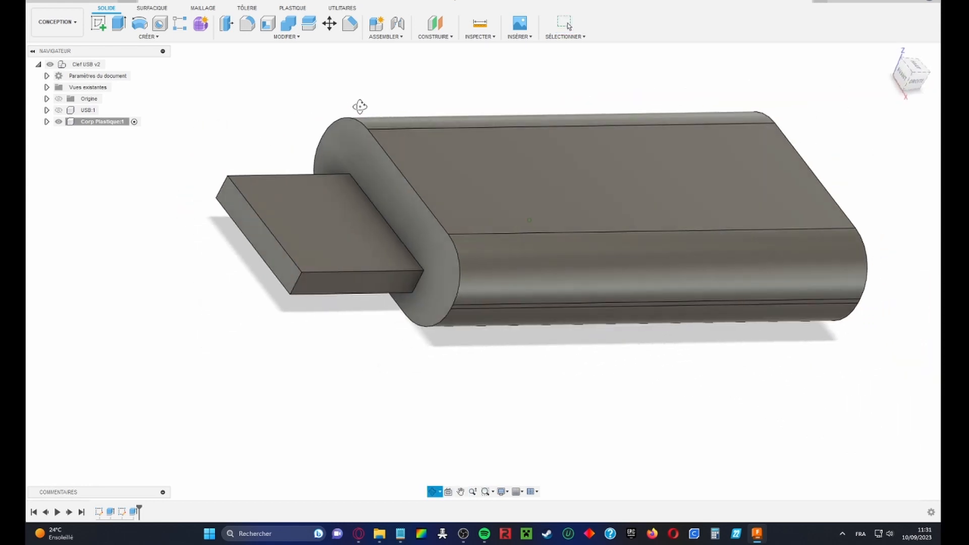
click(59, 110)
click(60, 111)
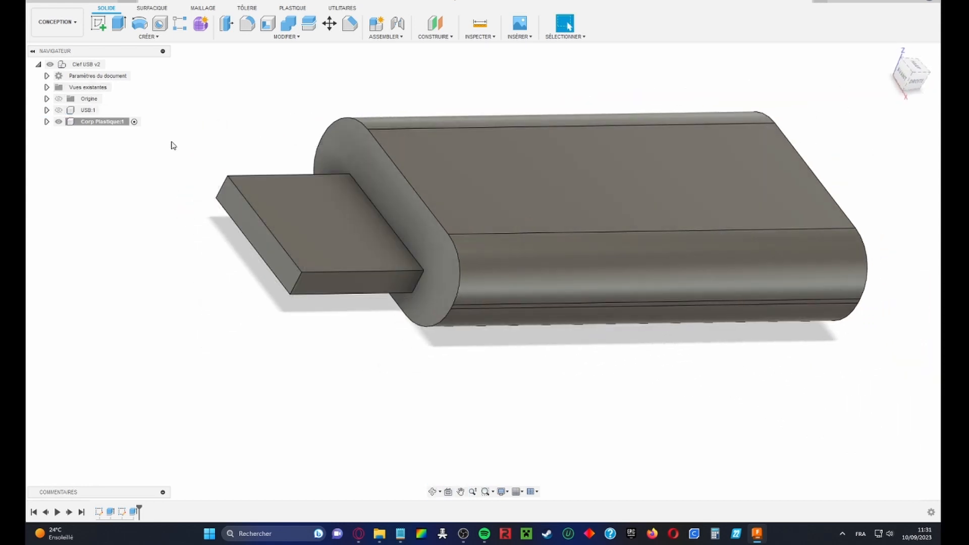
Start a sketch on the flat upper face of the rounded plastic body, viewed straight from above
shift+middle_drag(475, 212, 422, 245)
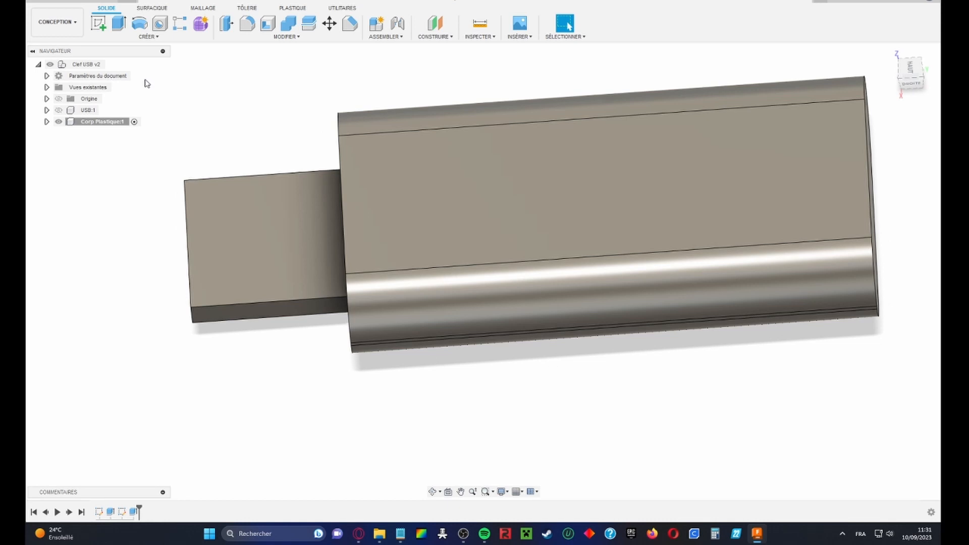
click(98, 27)
click(532, 178)
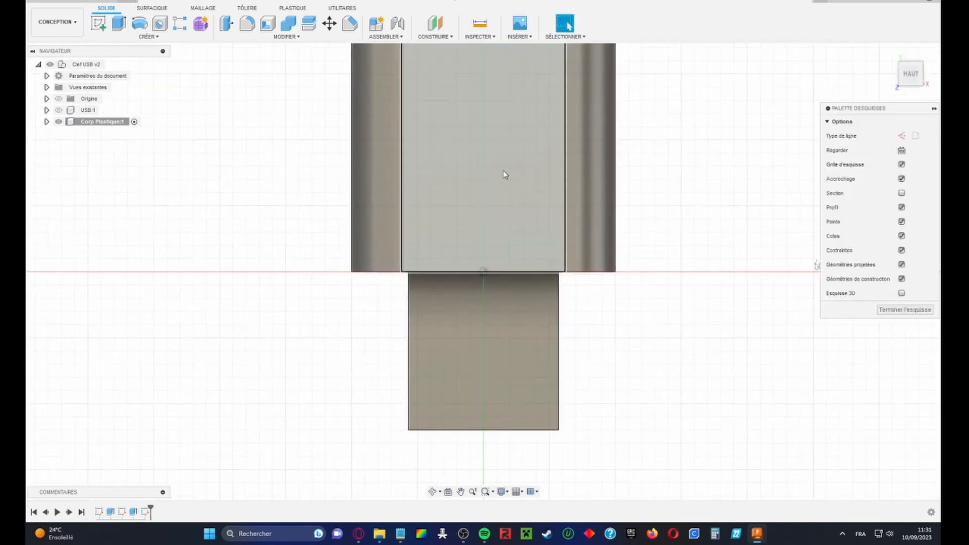
shift+middle_drag(515, 181, 525, 222)
click(911, 76)
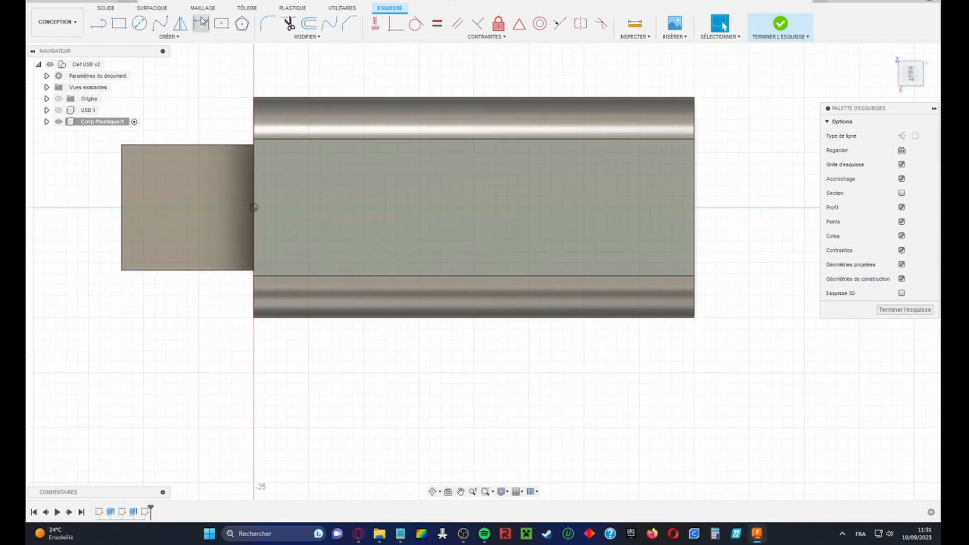
Draw a lengthwise centreline from the sketch origin to the far end edge of the plastic body
click(222, 23)
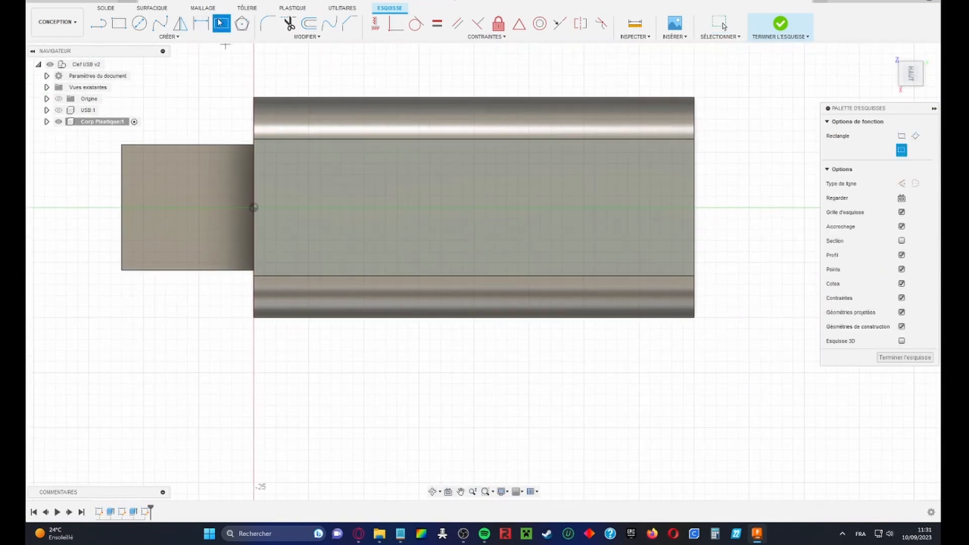
click(98, 23)
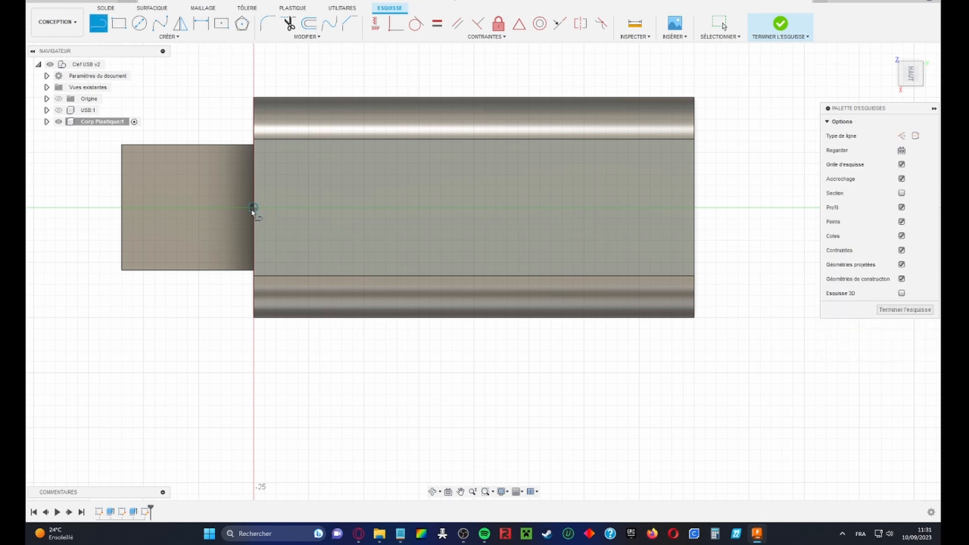
click(253, 207)
double_click(694, 207)
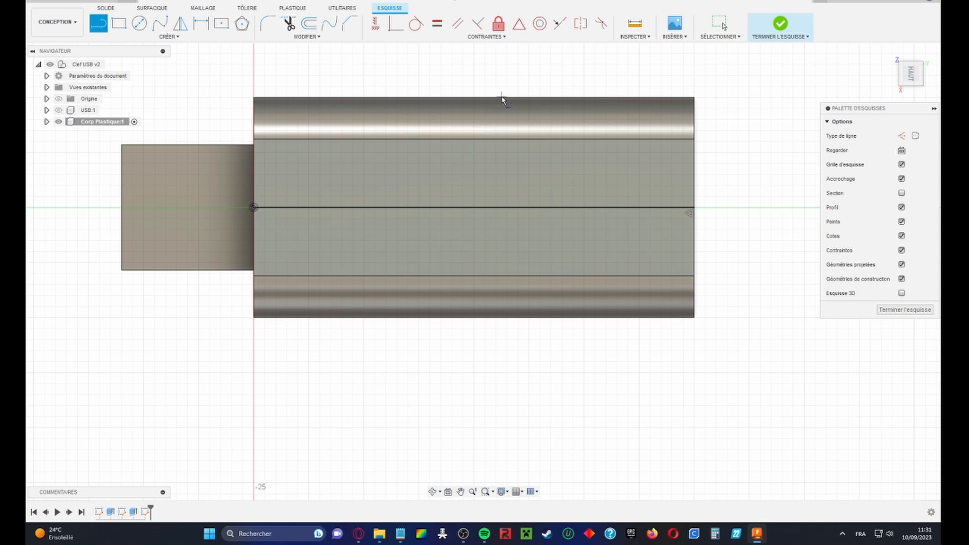
Draw a line about 20 mm long across the body's full width, perpendicular to the centreline near its middle
click(474, 95)
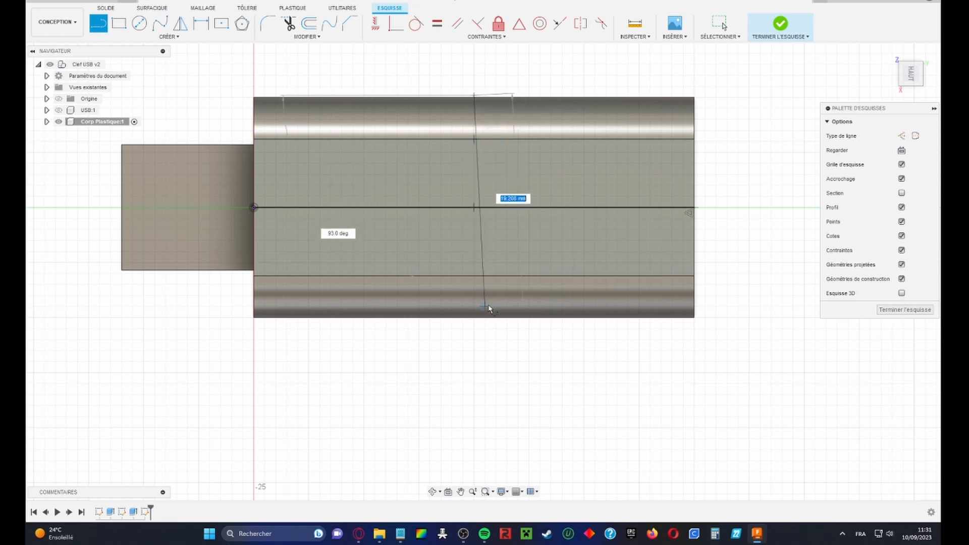
double_click(474, 318)
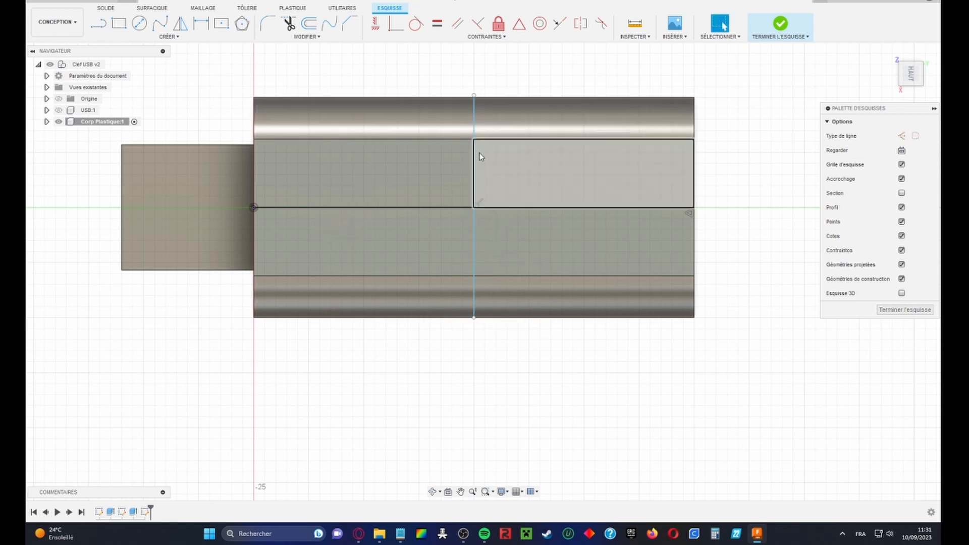
key(Escape)
click(686, 208)
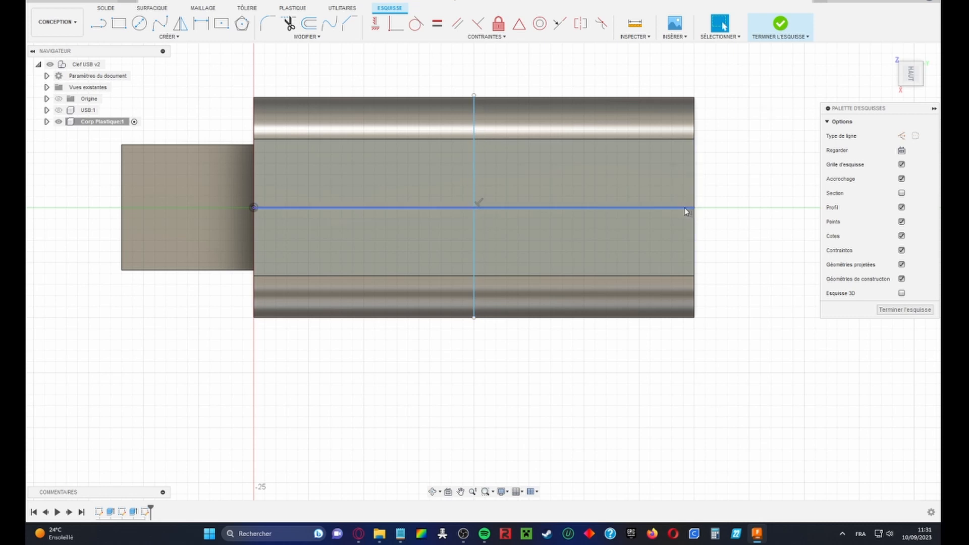
key(Escape)
Dimension the crosswise line 20 mm from the sketch origin and convert both sketch lines to construction lines
key(r)
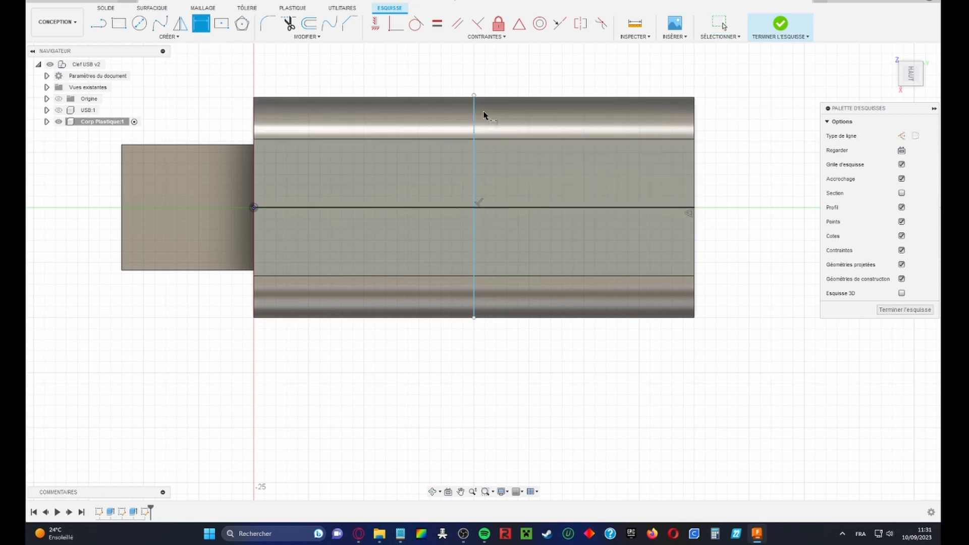
click(476, 103)
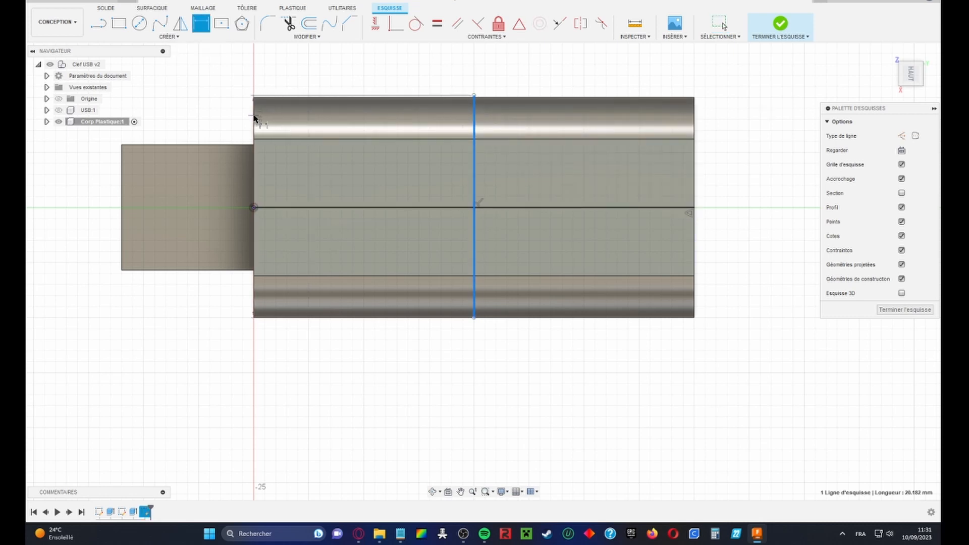
click(254, 208)
click(352, 60)
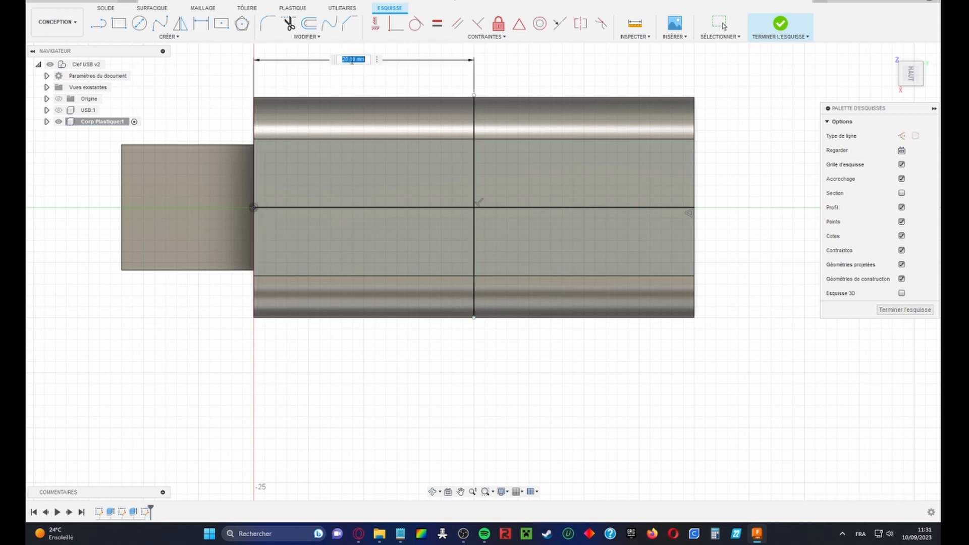
key(Return)
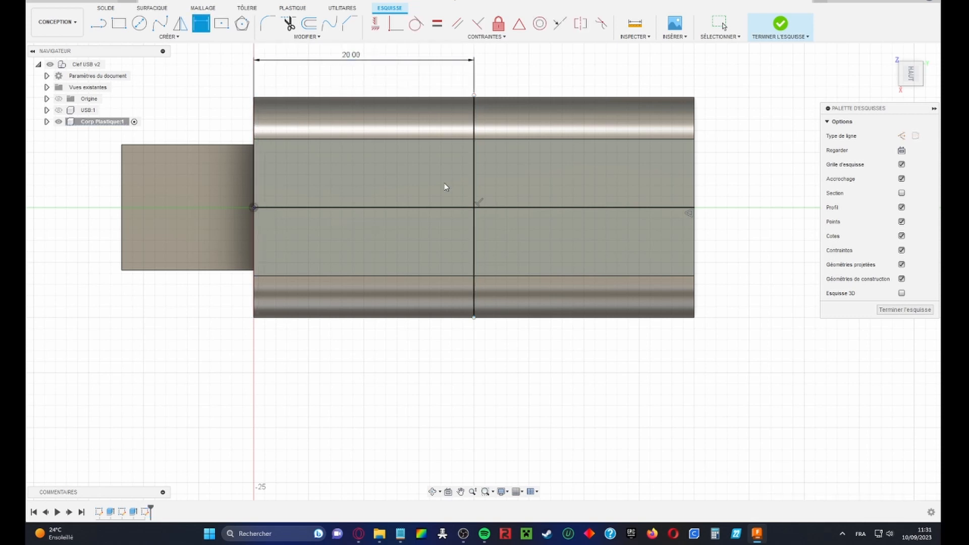
key(Escape)
click(506, 207)
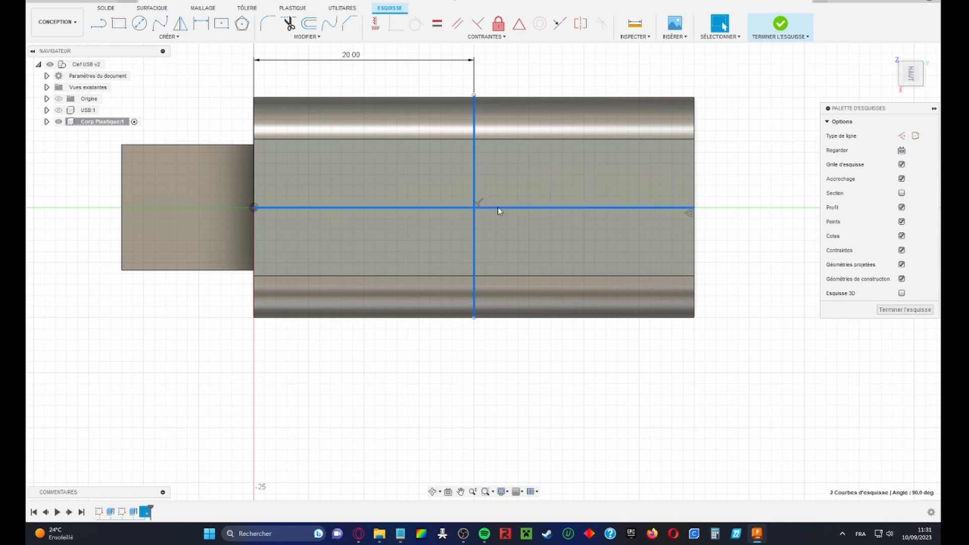
click(909, 137)
Draw a 40 by 20 mm centre rectangle from the intersection of the two construction lines
click(217, 28)
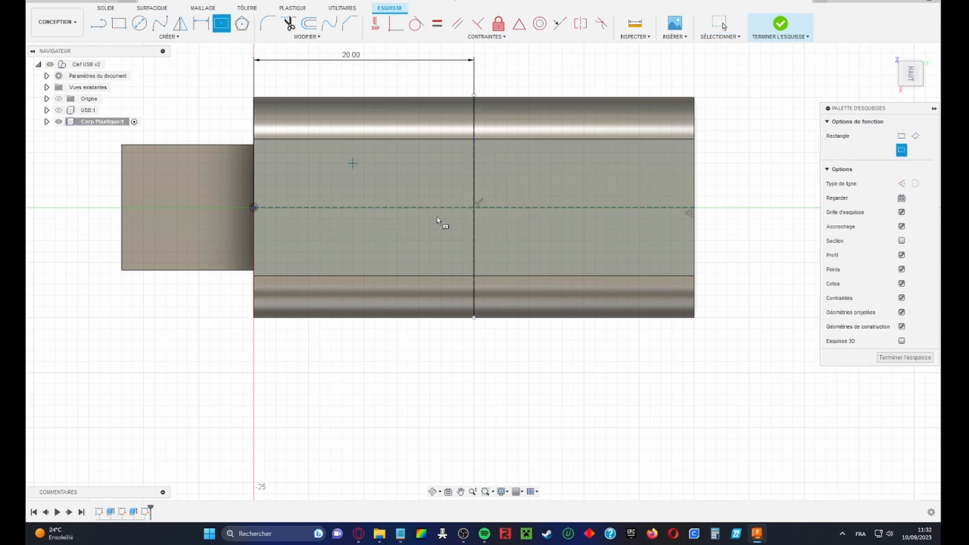
click(475, 208)
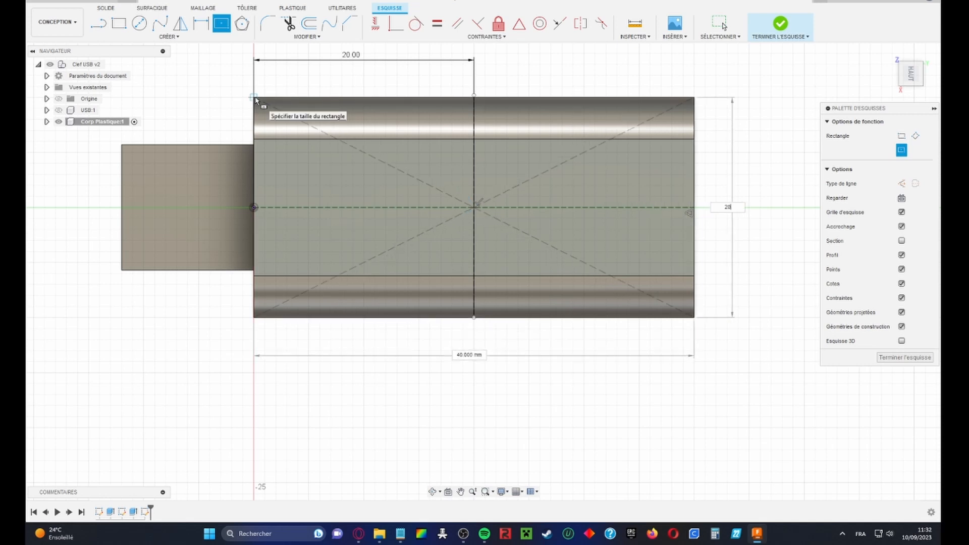
key(Tab)
text(40)
key(Return)
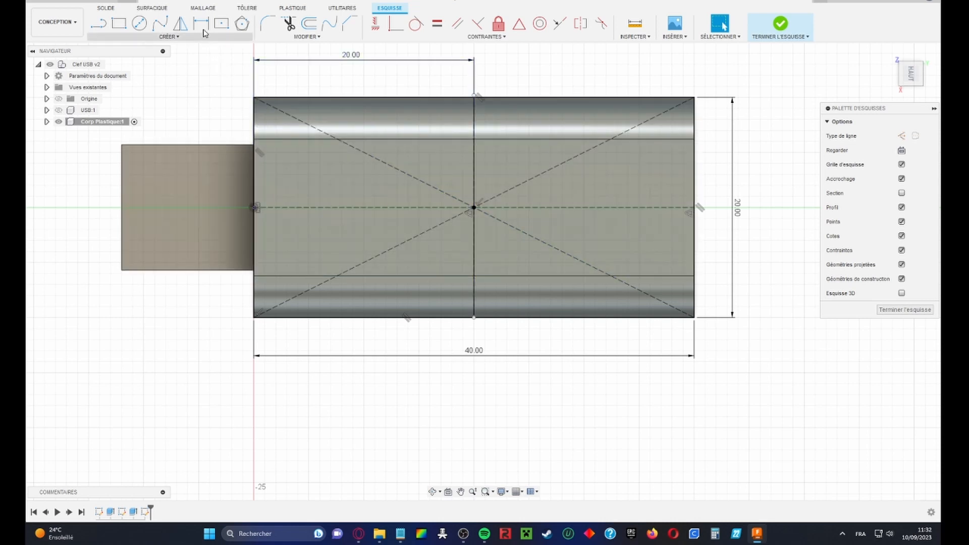
Draw a 4 mm diameter circle centred on each of the two rectangle corners at the connector end
click(140, 24)
click(254, 98)
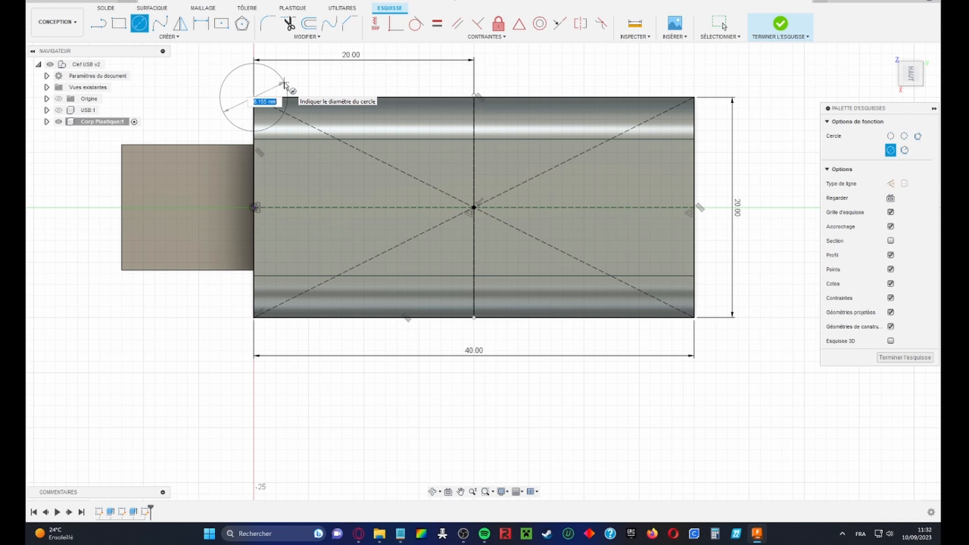
text(4)
key(Return)
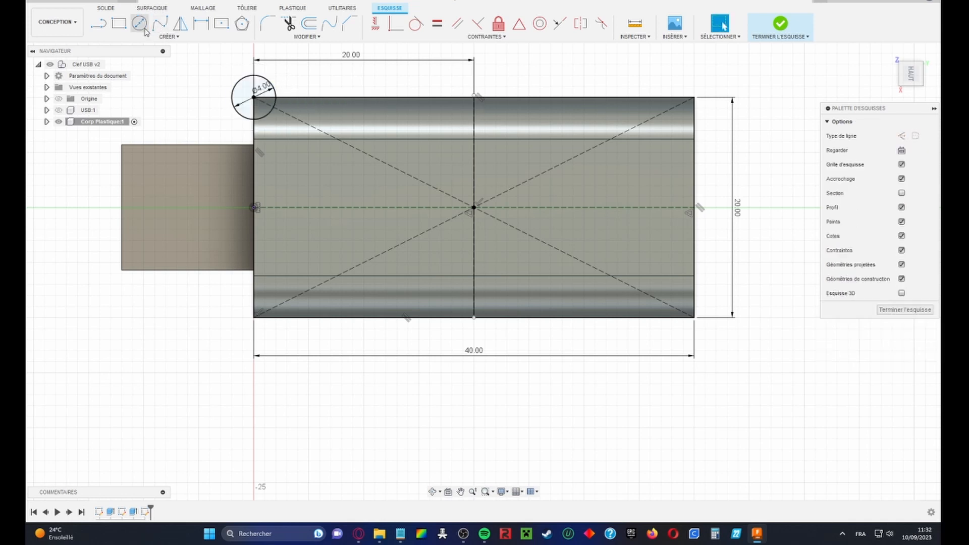
click(254, 317)
text(4.472)
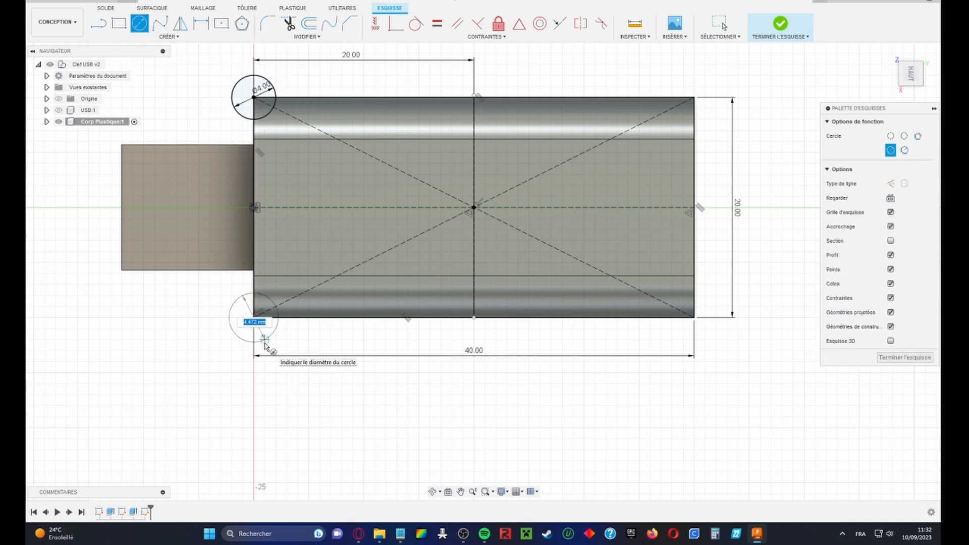
key(Return)
key(Escape)
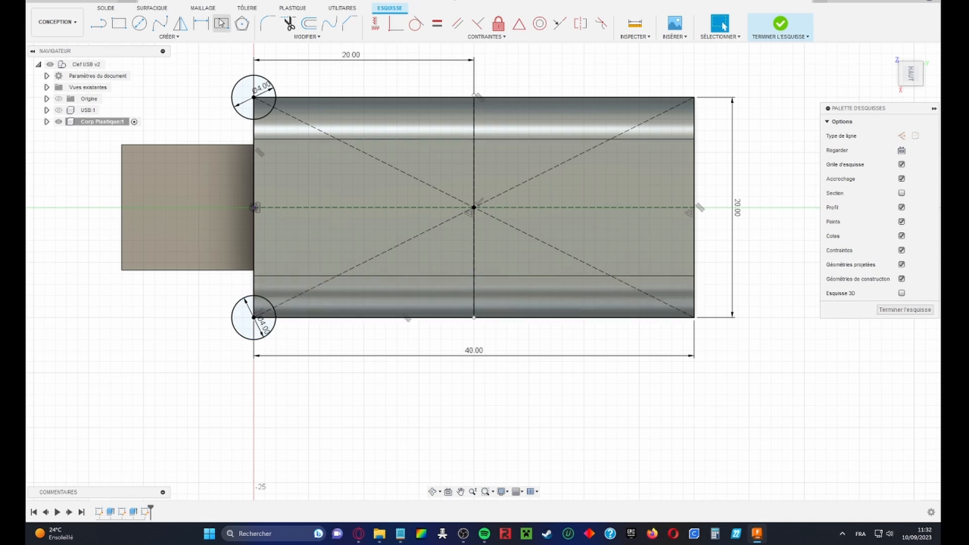
Draw an ellipse across the body's full 20 mm width, centred on the centreline about 3 mm from the far end edge and touching it
click(193, 38)
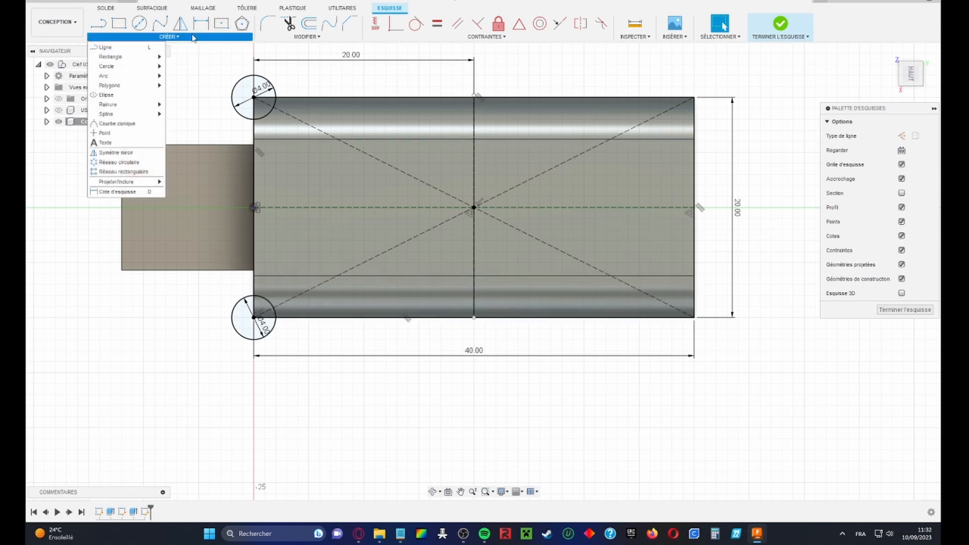
click(146, 95)
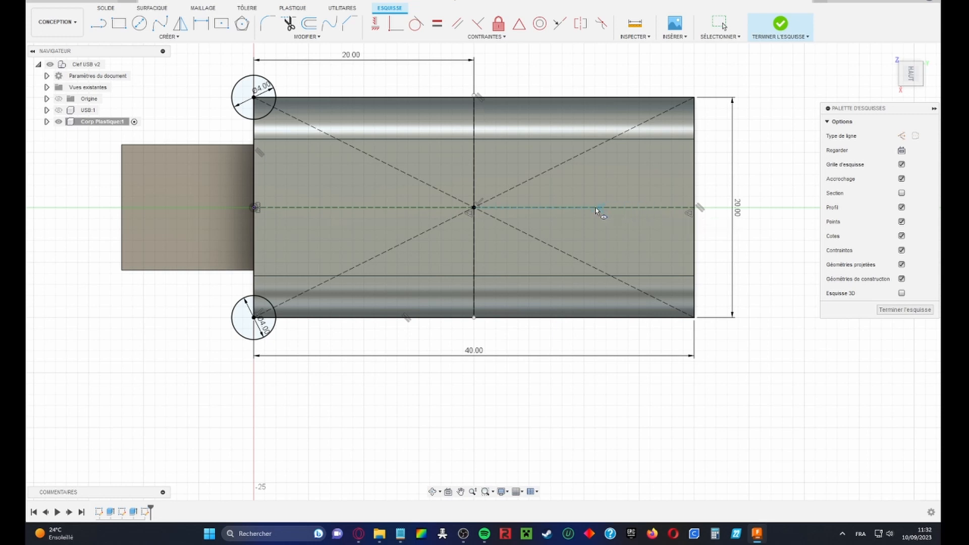
click(662, 208)
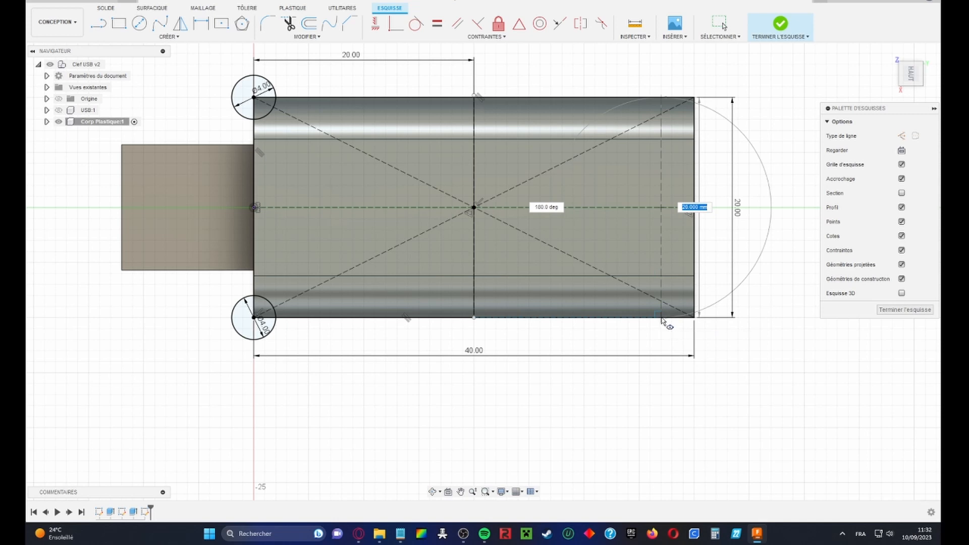
click(661, 318)
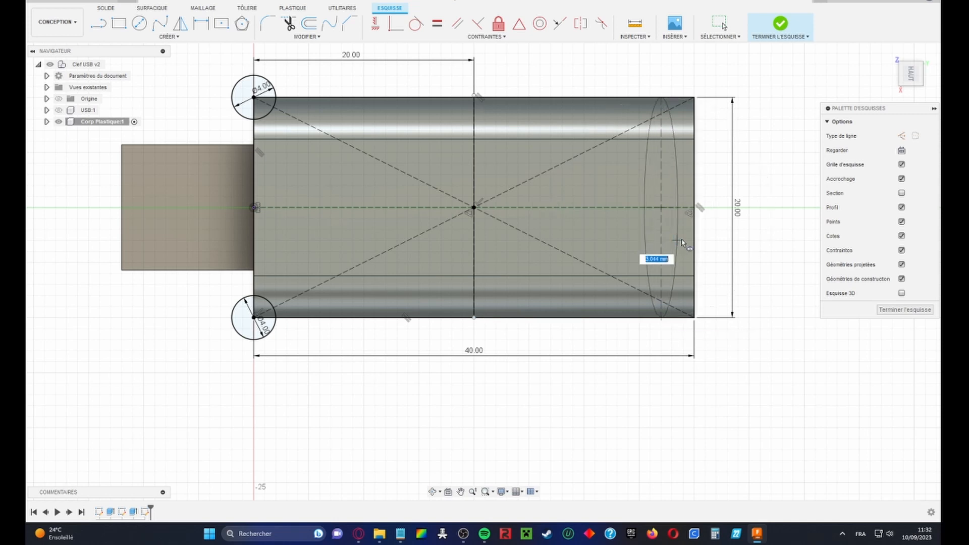
click(695, 208)
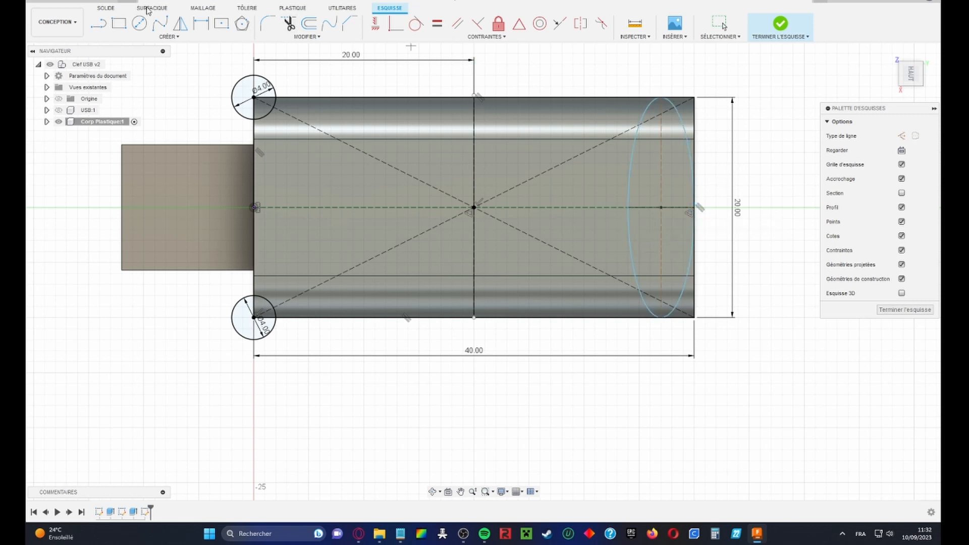
Dimension the ellipse's centre 3 mm from the far end edge and its crosswise half-axis at 10 mm
click(201, 23)
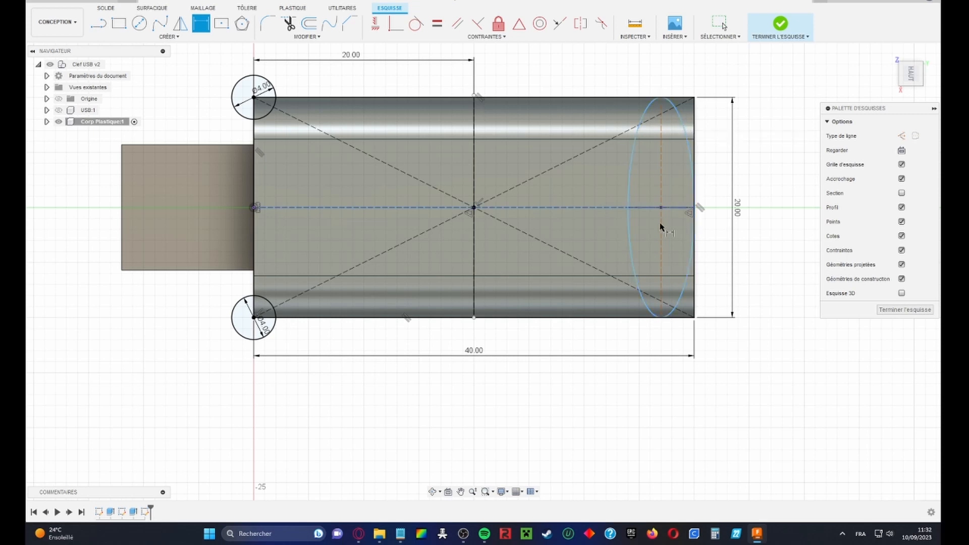
click(661, 208)
click(694, 118)
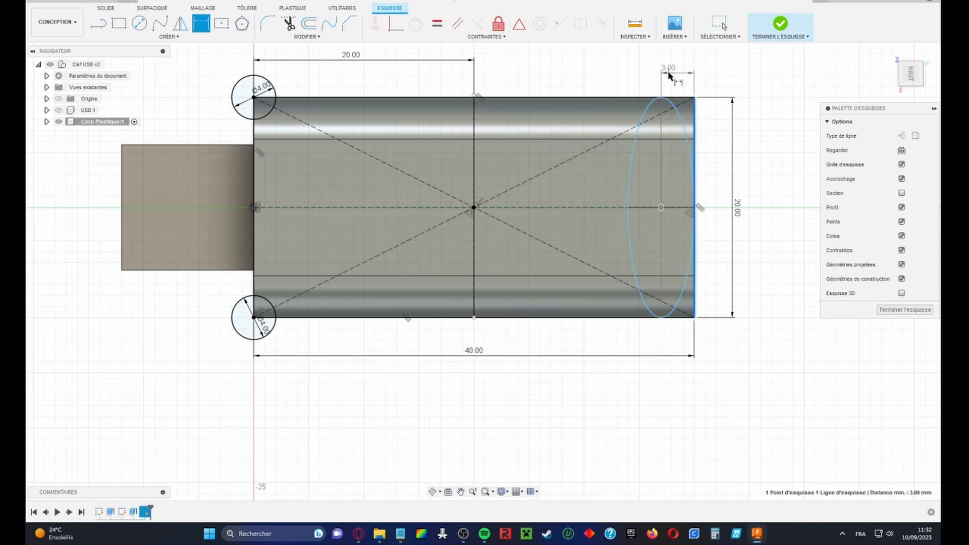
click(669, 73)
text(3)
key(Return)
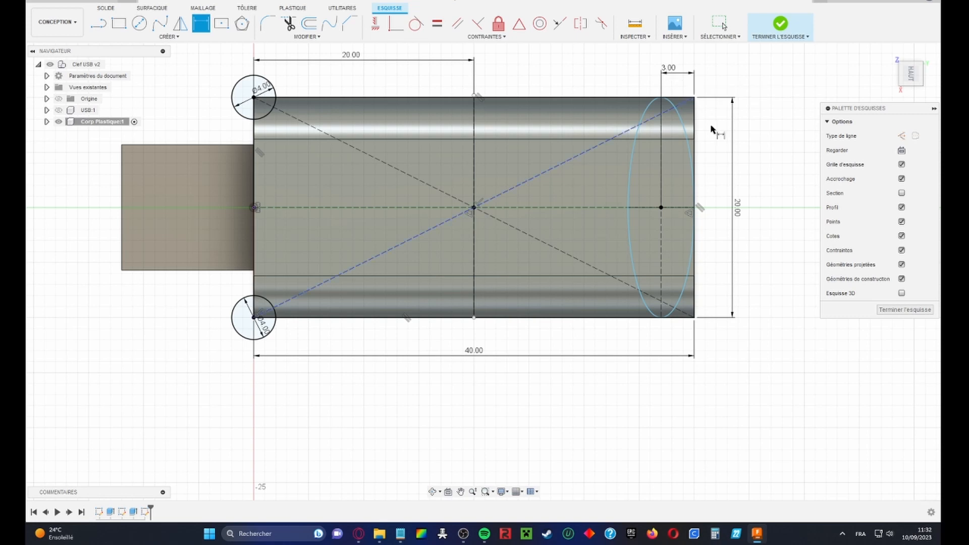
click(662, 97)
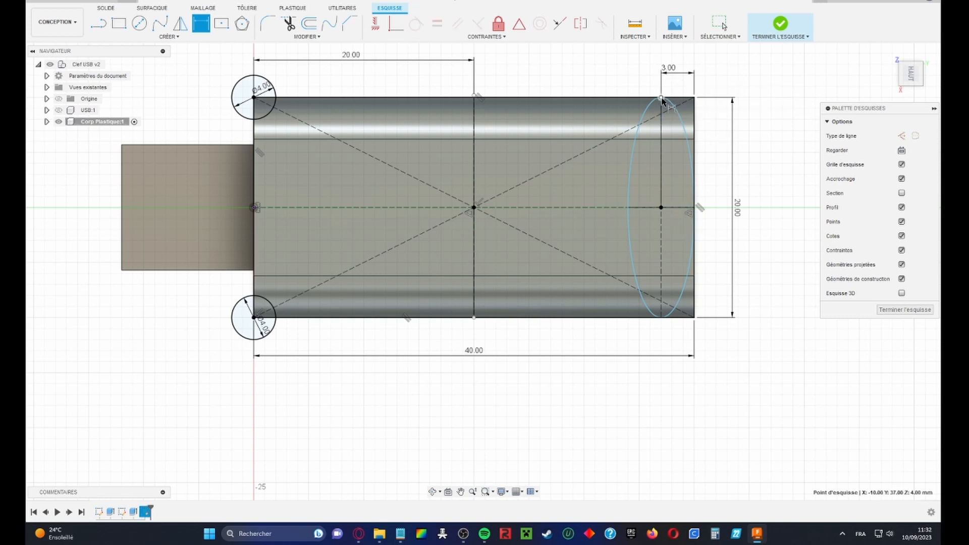
click(662, 207)
click(763, 159)
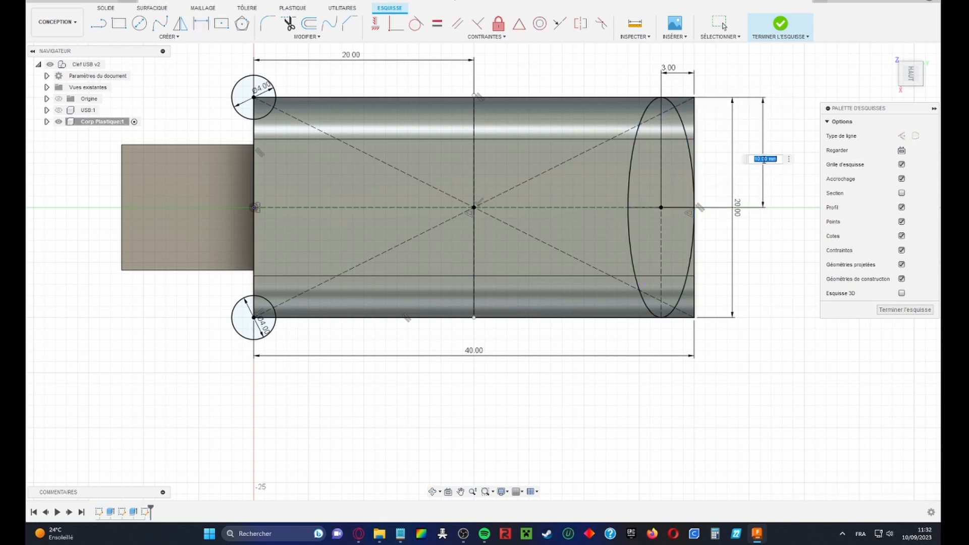
text(10)
key(Return)
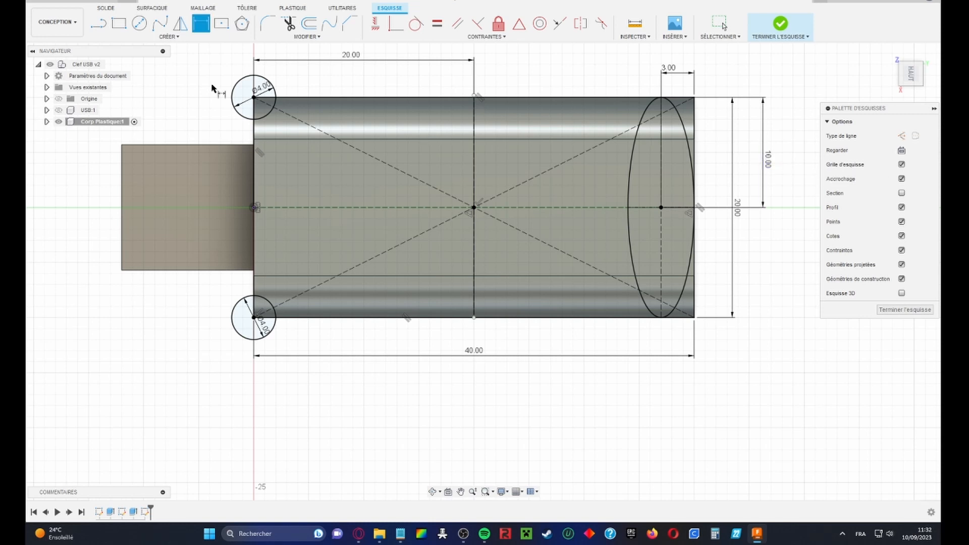
Finish the sketch and extrude-cut the quarter circles at the connector end and the areas outside the ellipse at the far end by -8 mm
click(771, 31)
click(118, 23)
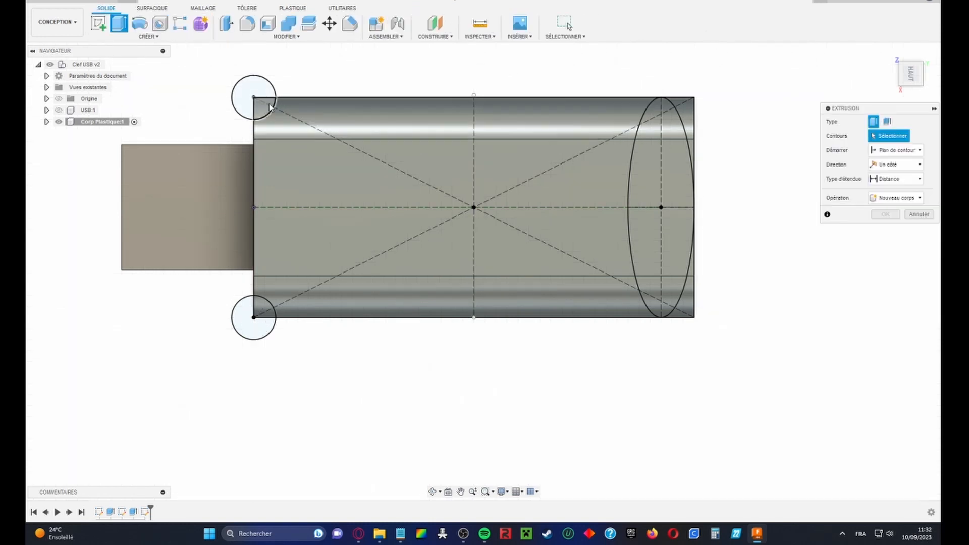
click(267, 108)
click(261, 309)
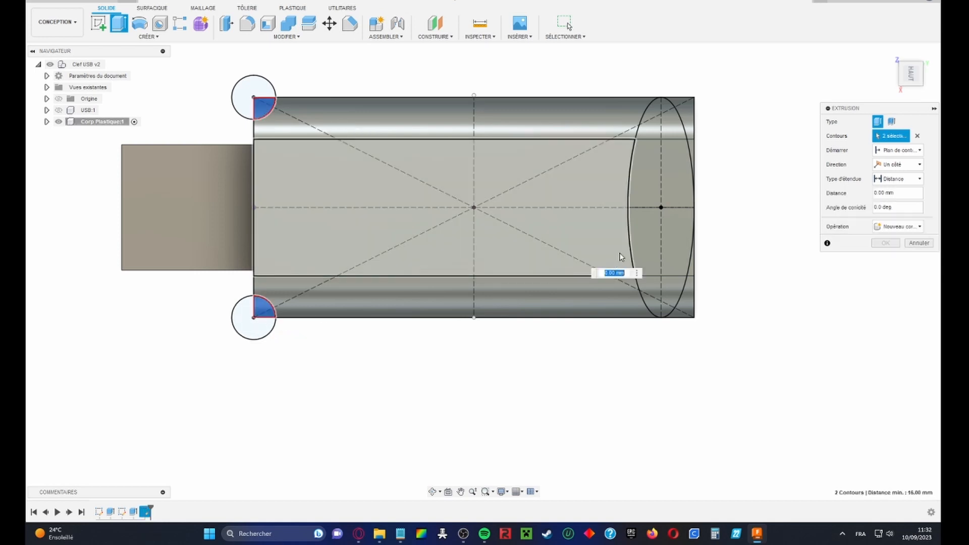
click(685, 124)
click(691, 172)
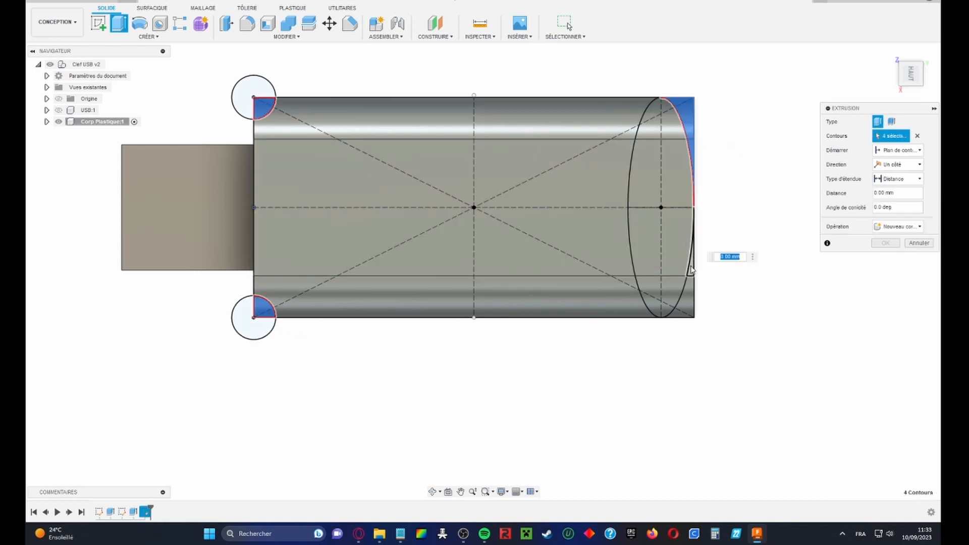
click(687, 298)
click(550, 246)
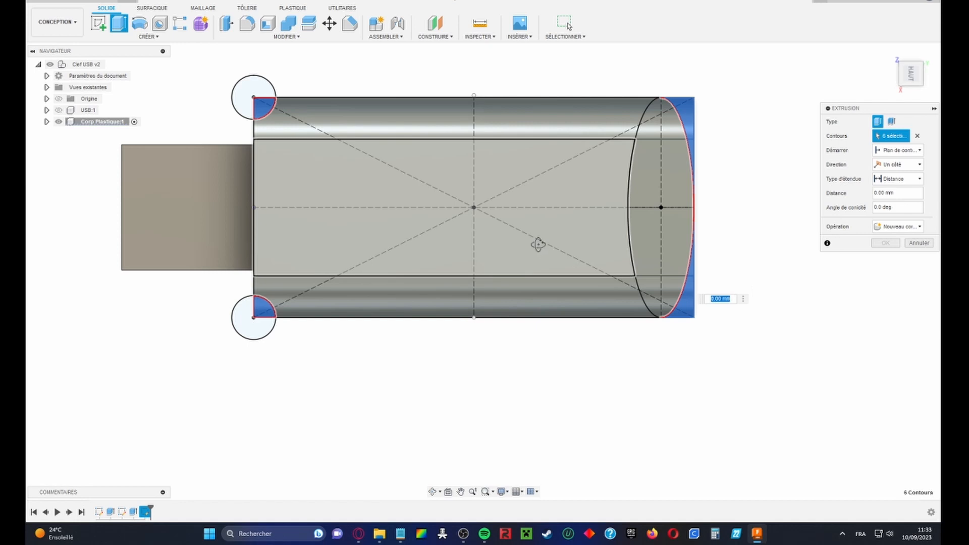
shift+middle_drag(539, 244, 524, 192)
drag(667, 135, 693, 216)
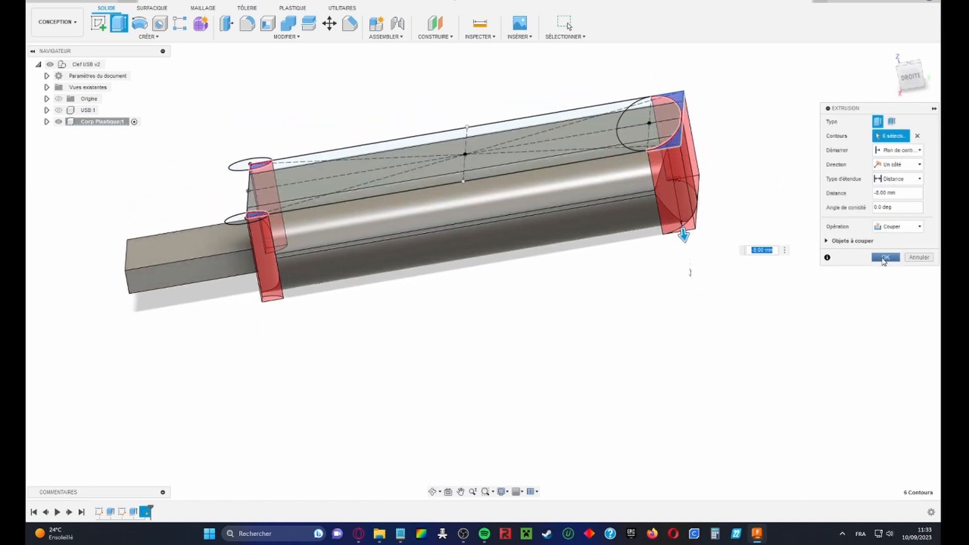
click(885, 257)
Start a new sketch on the flat upper face of the trimmed plastic body
shift+middle_drag(656, 253, 610, 286)
scroll(562, 251, up, 3)
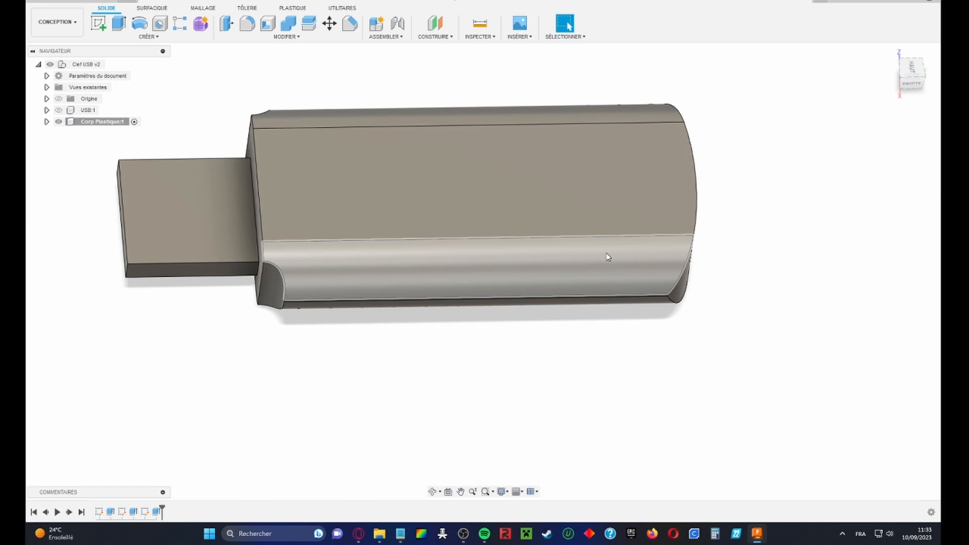
click(101, 25)
click(467, 185)
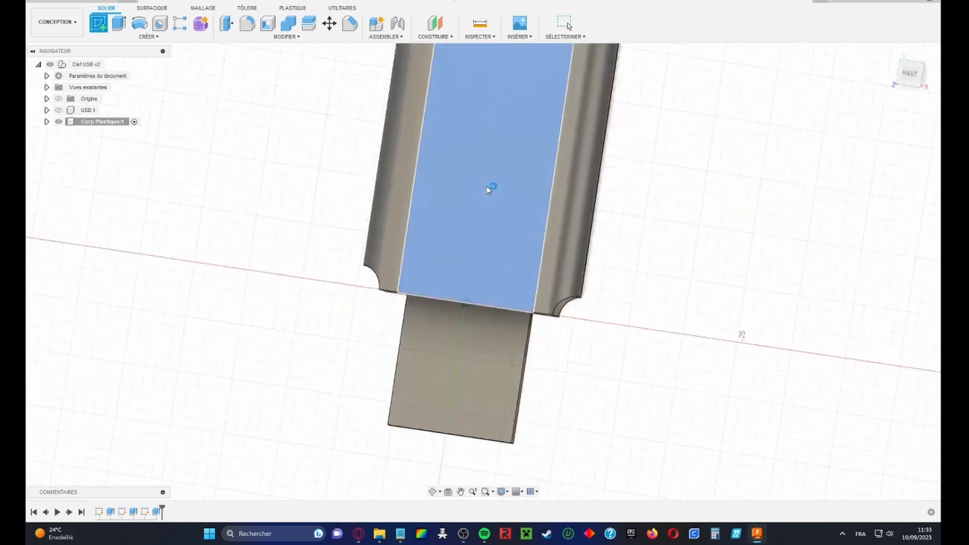
scroll(488, 178, down, 4)
mouse_move(487, 178)
middle_down()
mouse_move(482, 259)
mouse_move(467, 227)
middle_up()
scroll(481, 182, up, 1)
Draw a 40 mm lengthwise line from the sketch origin to the rounded end's apex and make it a construction line
key(l)
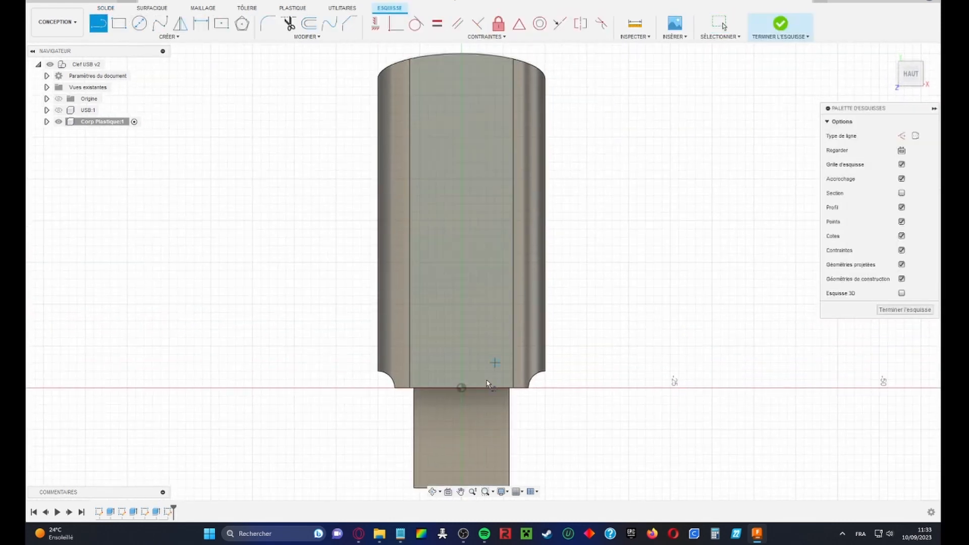
click(461, 388)
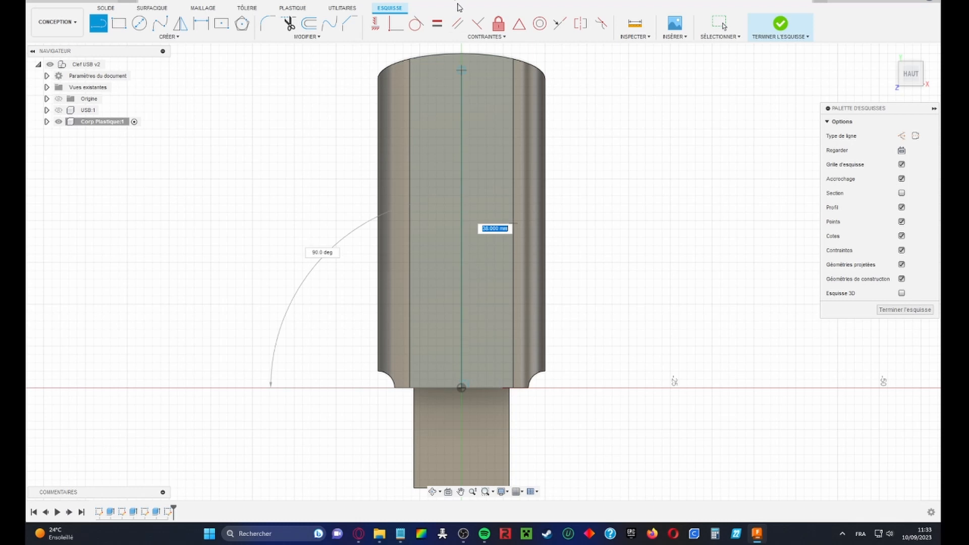
click(461, 53)
key(Escape)
click(900, 138)
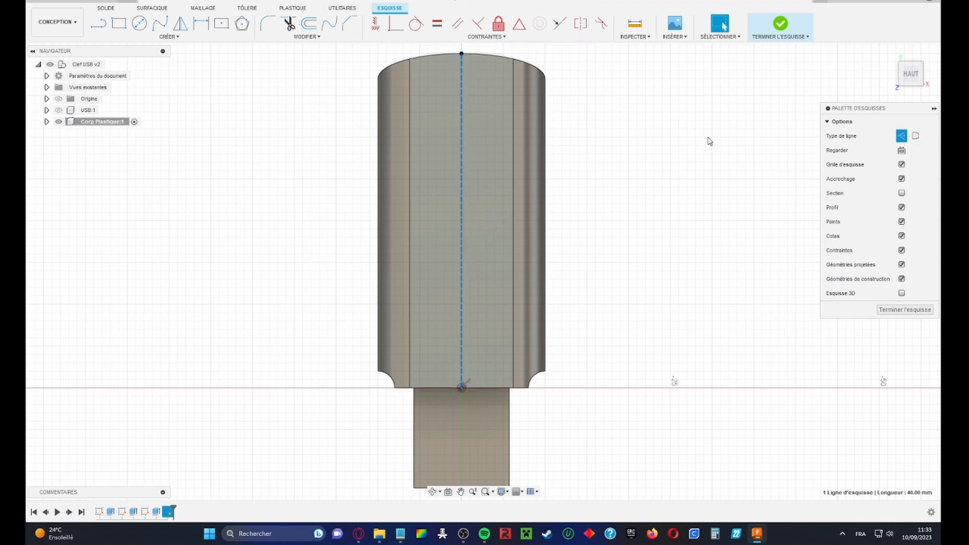
Draw a 9 mm diameter circle centred on the construction line near the body's rounded end
key(c)
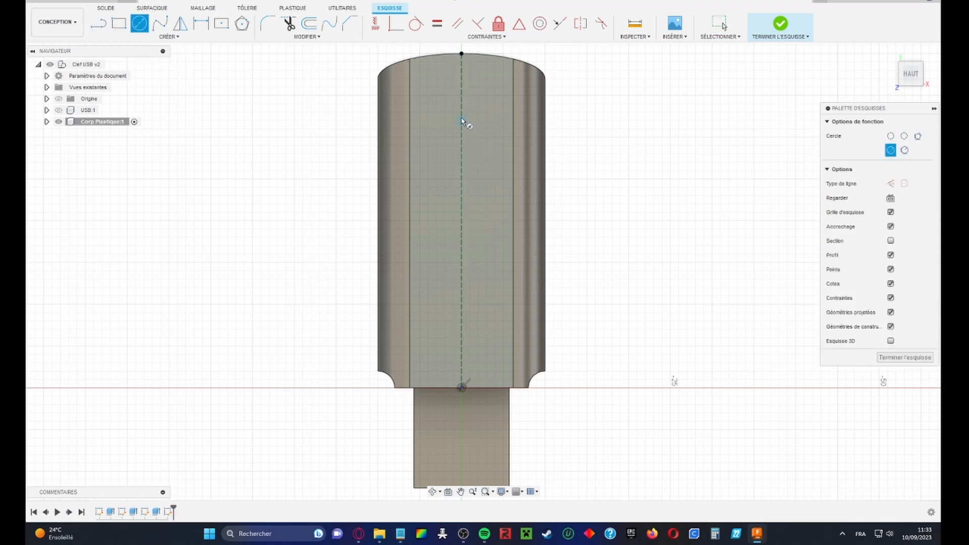
click(462, 121)
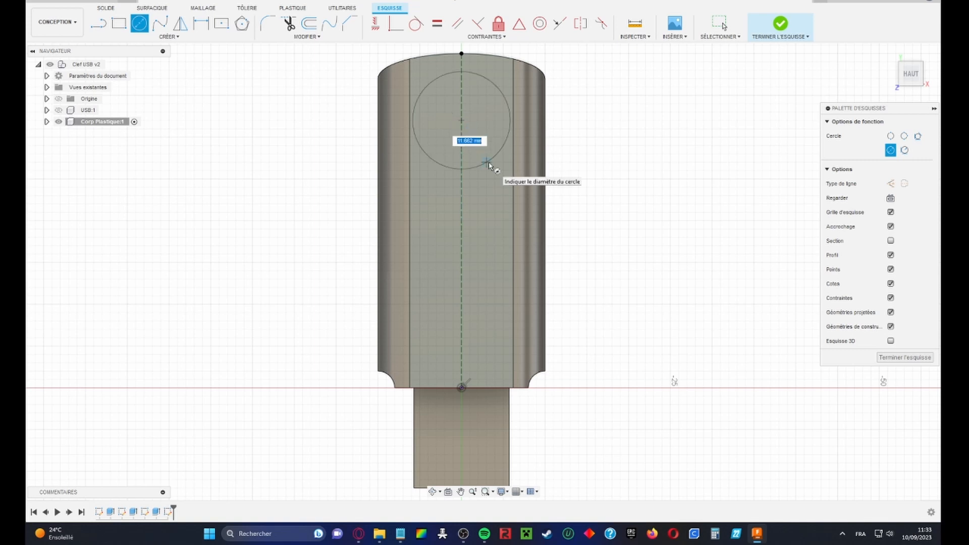
text(9)
key(Return)
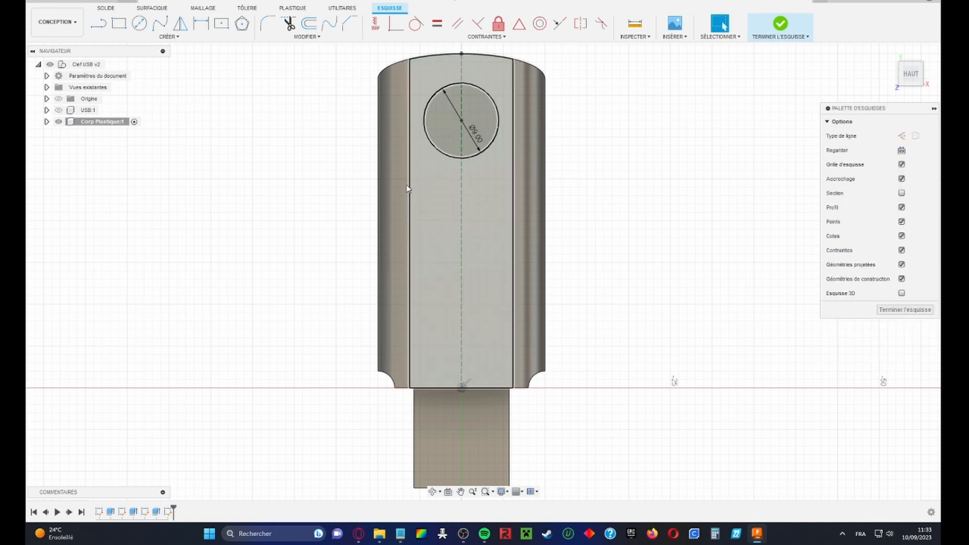
Dimension the circle's centre 25 mm lengthwise from the sketch origin
click(462, 388)
click(461, 120)
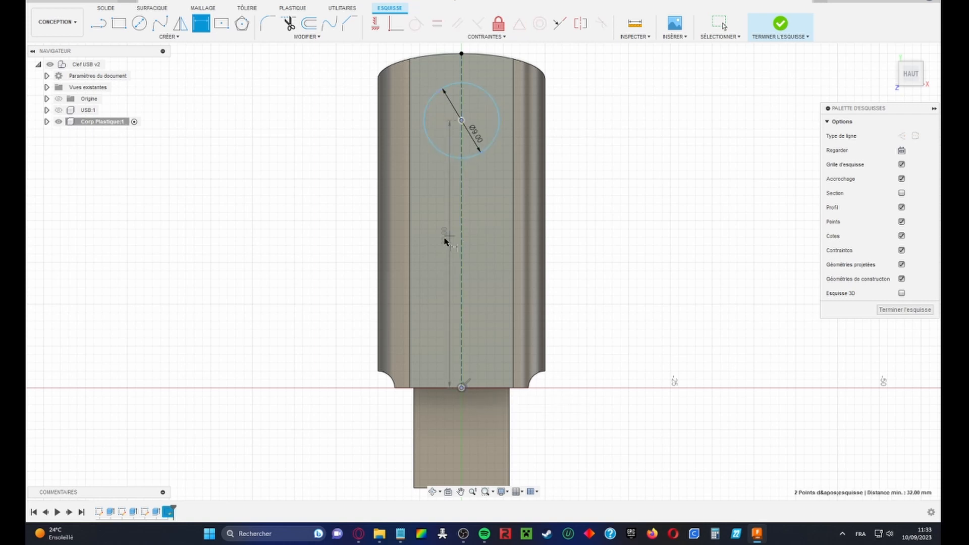
click(352, 244)
double_click(348, 242)
text(25)
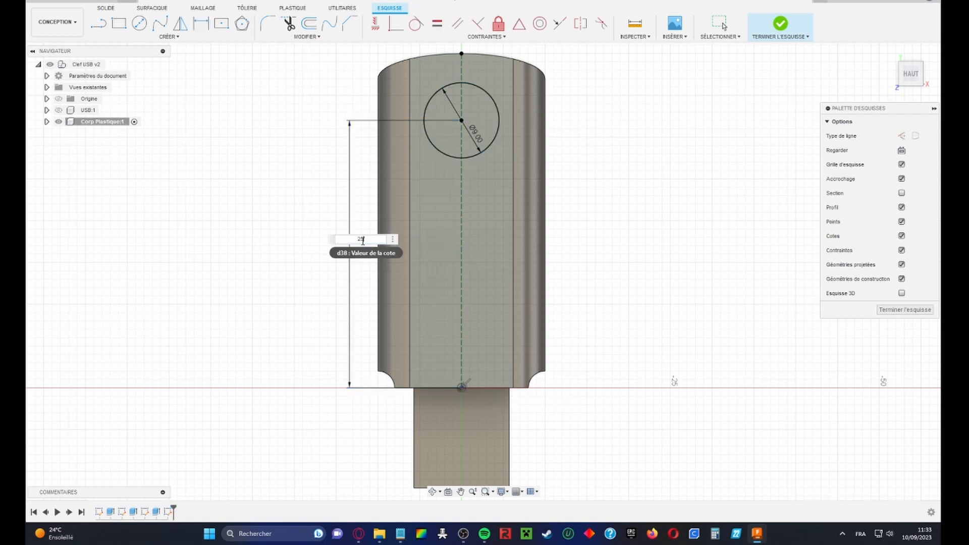
key(Return)
Begin extruding the 9 mm circle outward from the body's upper face with a distance of 2 mm
click(103, 10)
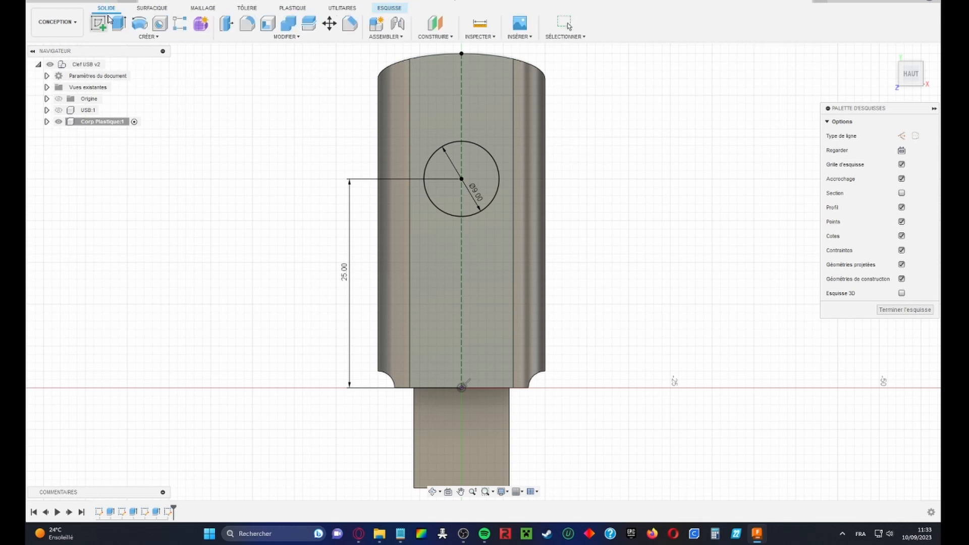
click(118, 23)
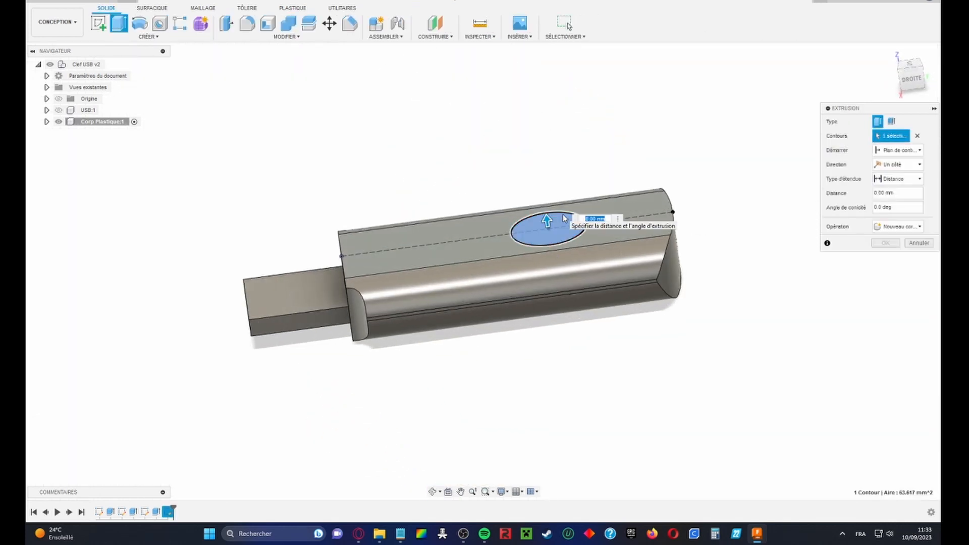
click(901, 179)
click(896, 186)
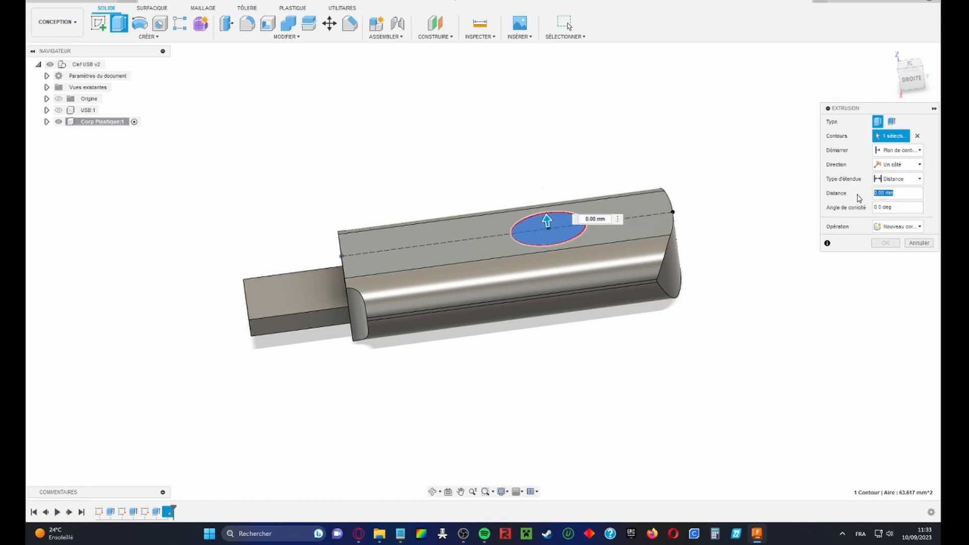
text(2)
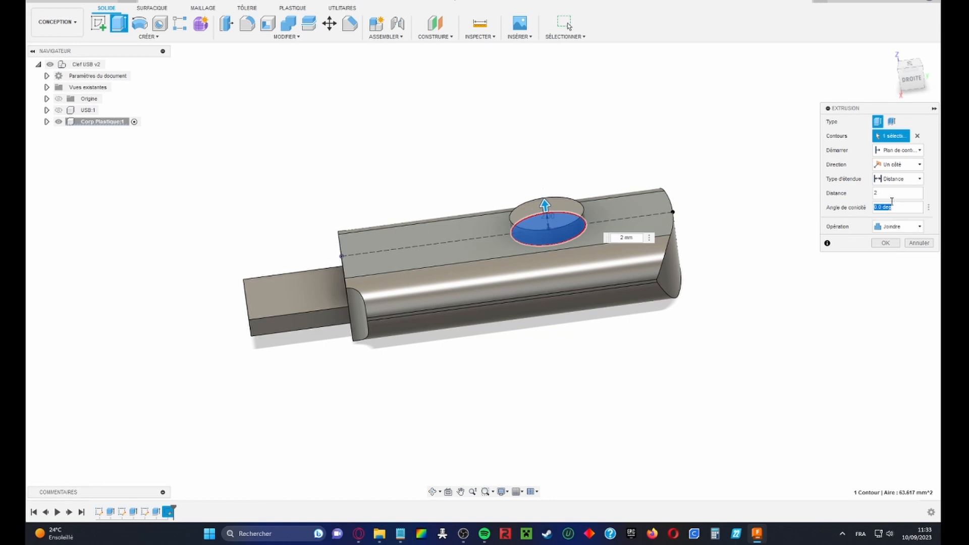
Make the circle's extrusion two-sided and set the second side's distance, through the body, to 10 mm
click(901, 165)
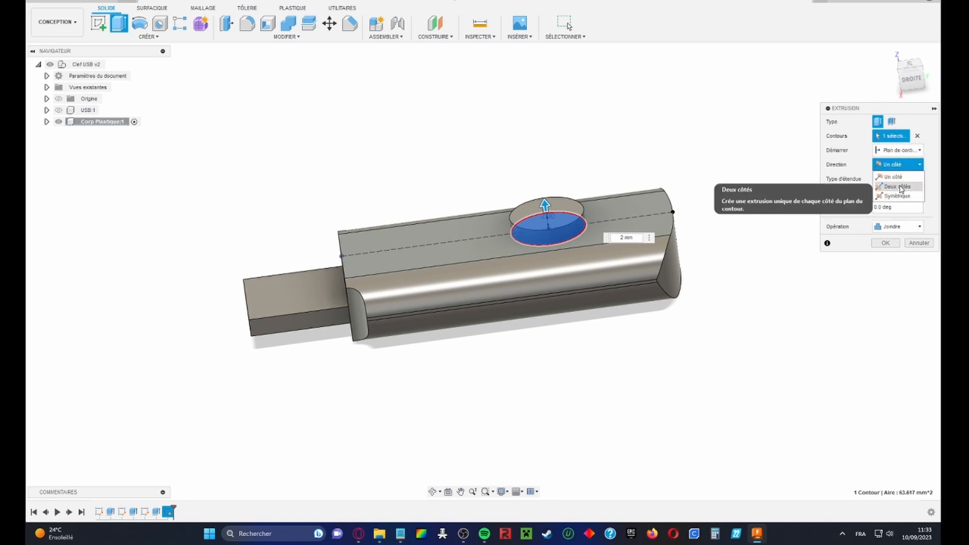
click(899, 187)
click(889, 269)
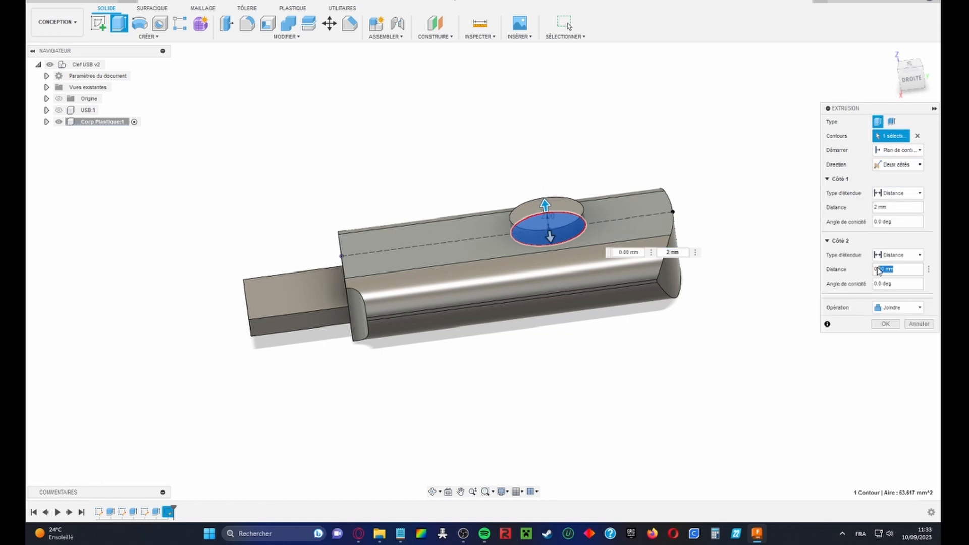
drag(550, 237, 602, 316)
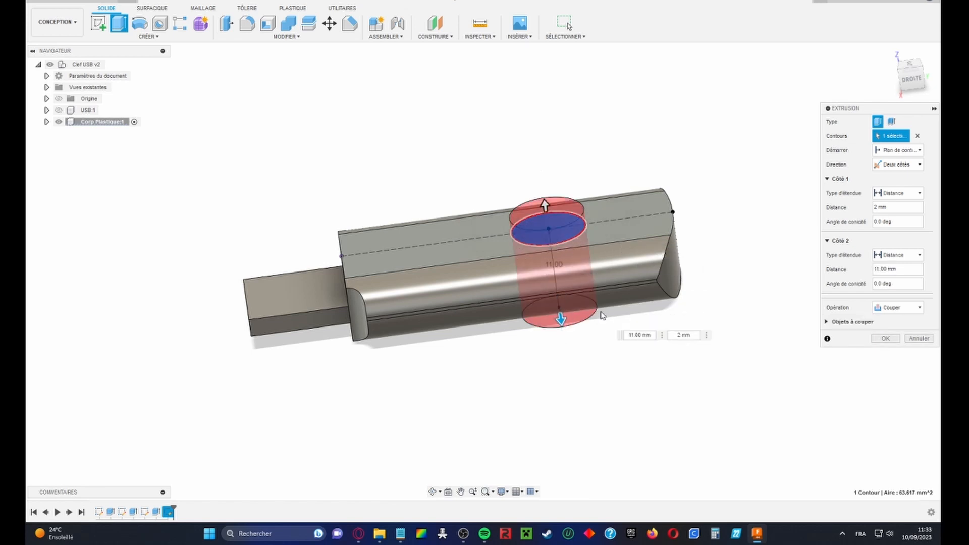
click(908, 270)
key(Tab)
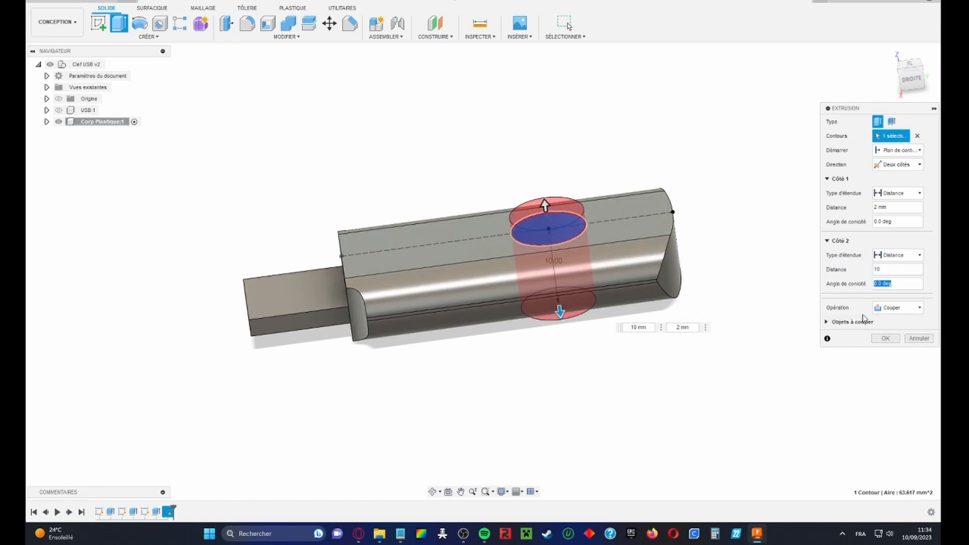
Set the two-sided extrusion's operation to Join and complete it to form a round boss on each face
click(904, 308)
click(903, 320)
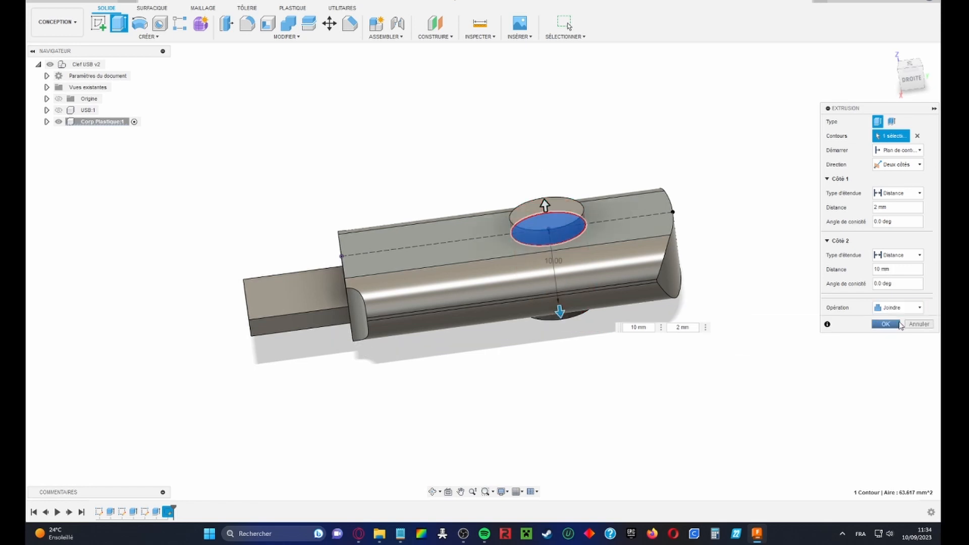
shift+middle_drag(527, 227, 498, 264)
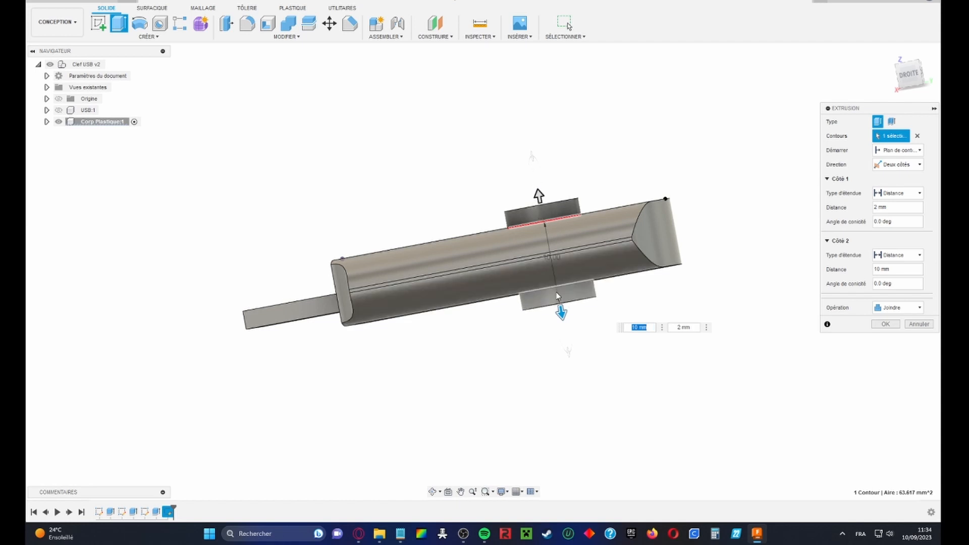
click(887, 324)
Fillet the outer circular edges of both round bosses with a 2 mm radius
shift+middle_drag(555, 232, 596, 237)
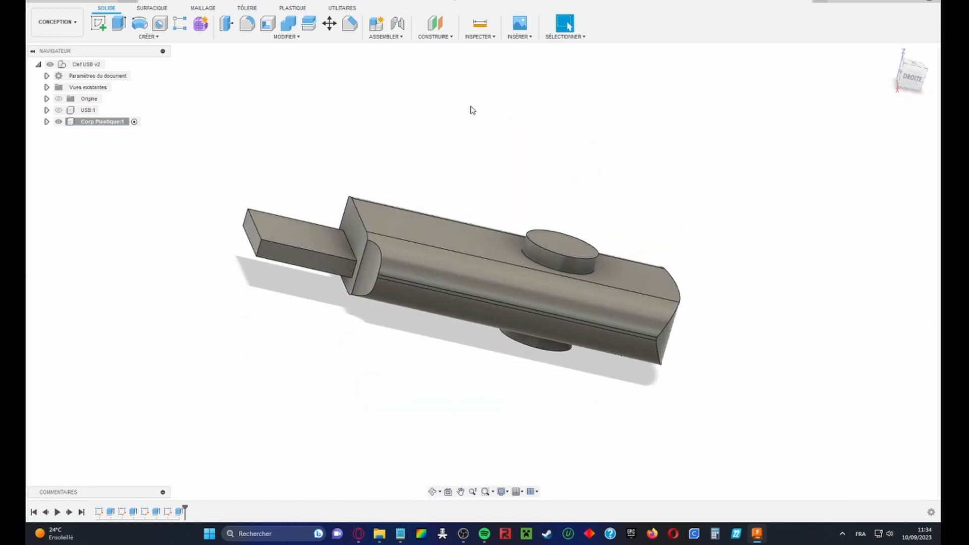
click(248, 24)
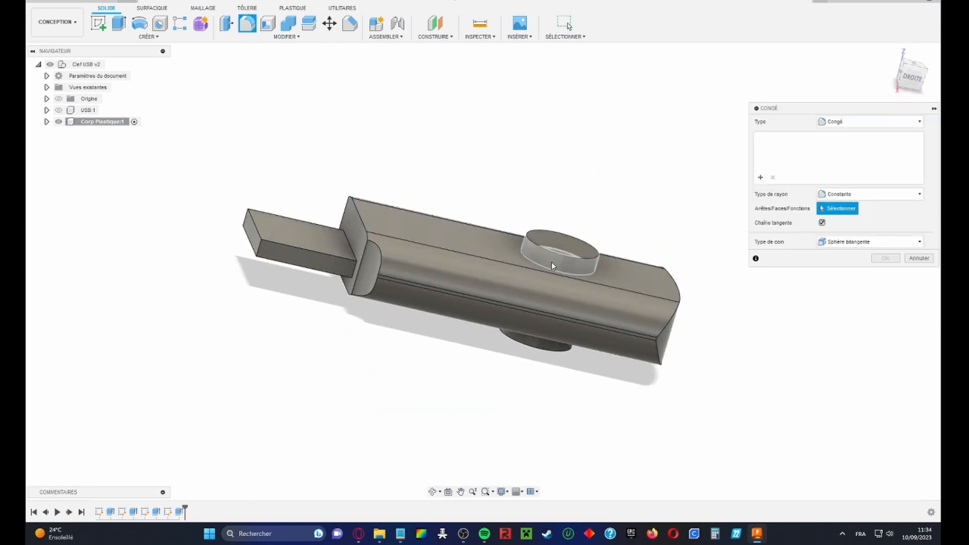
click(567, 258)
shift+middle_drag(568, 258, 553, 348)
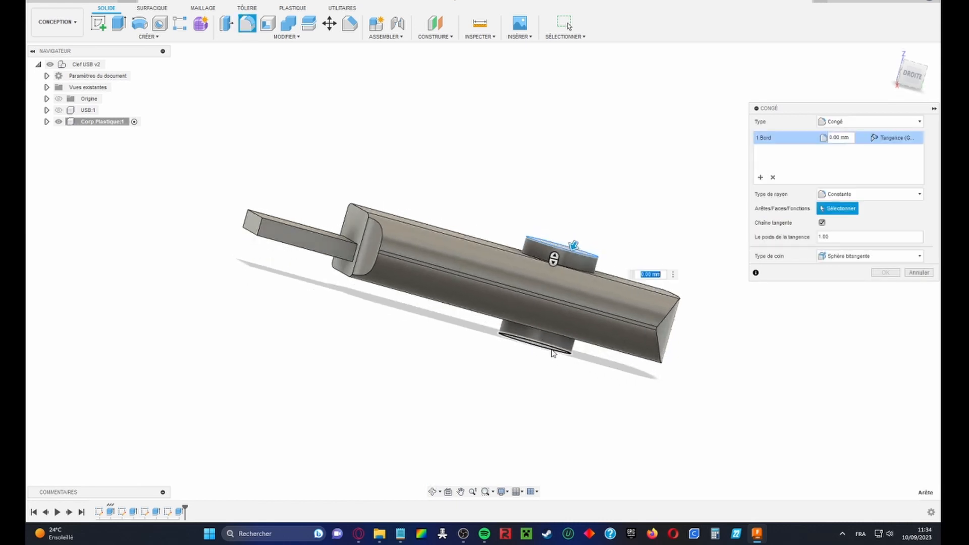
text(2)
key(Return)
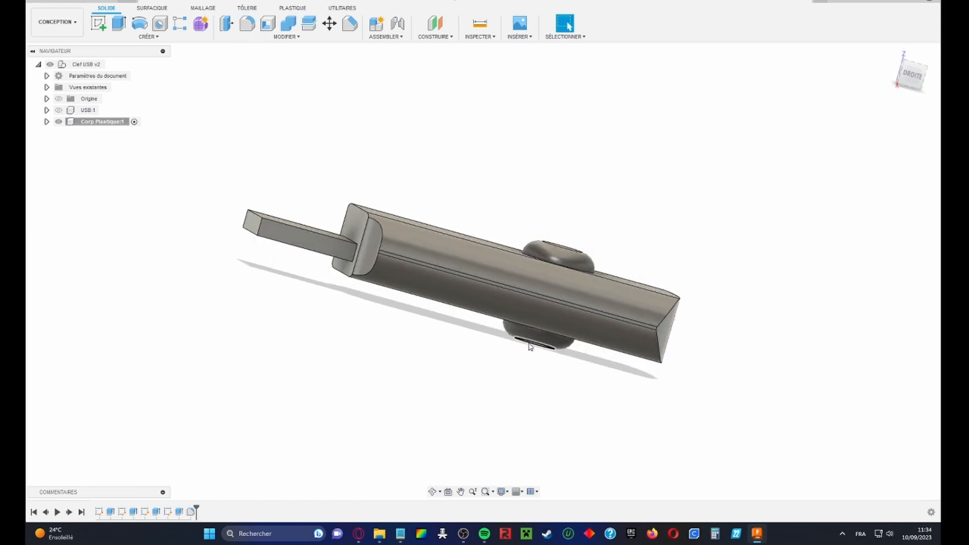
Save the USB drive design as a new version
shift+middle_drag(530, 346, 417, 216)
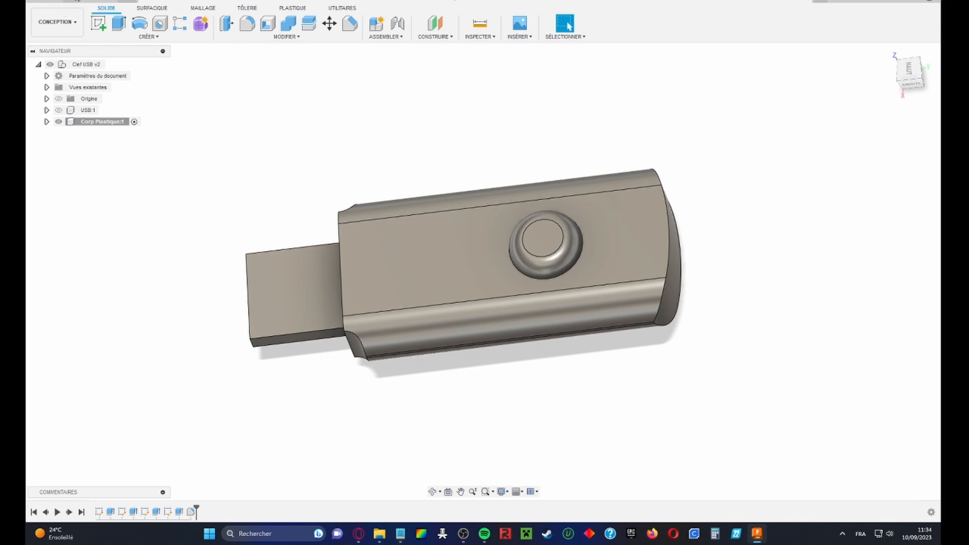
click(74, 1)
key(Return)
Create a new internal standard component named Arceau under the root assembly and activate it
right_click(85, 64)
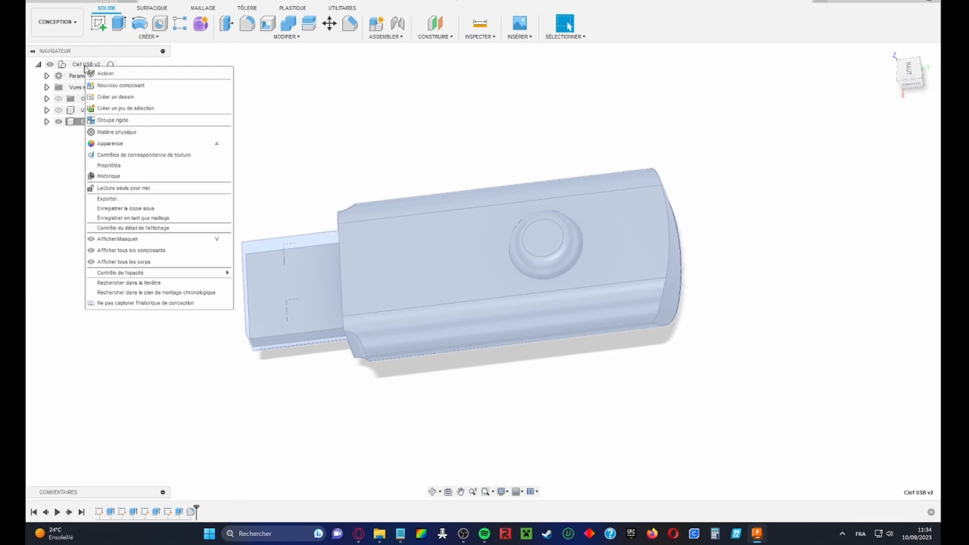
click(135, 87)
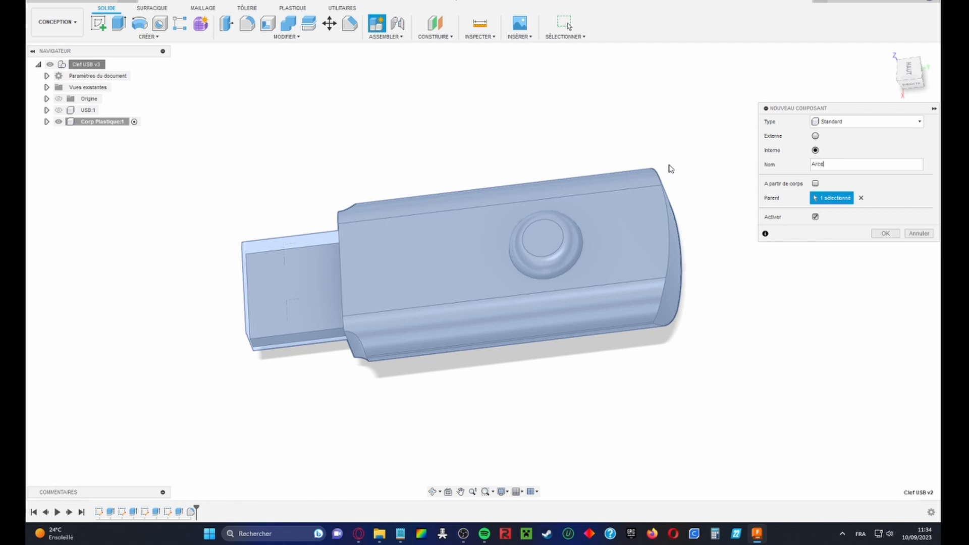
click(874, 233)
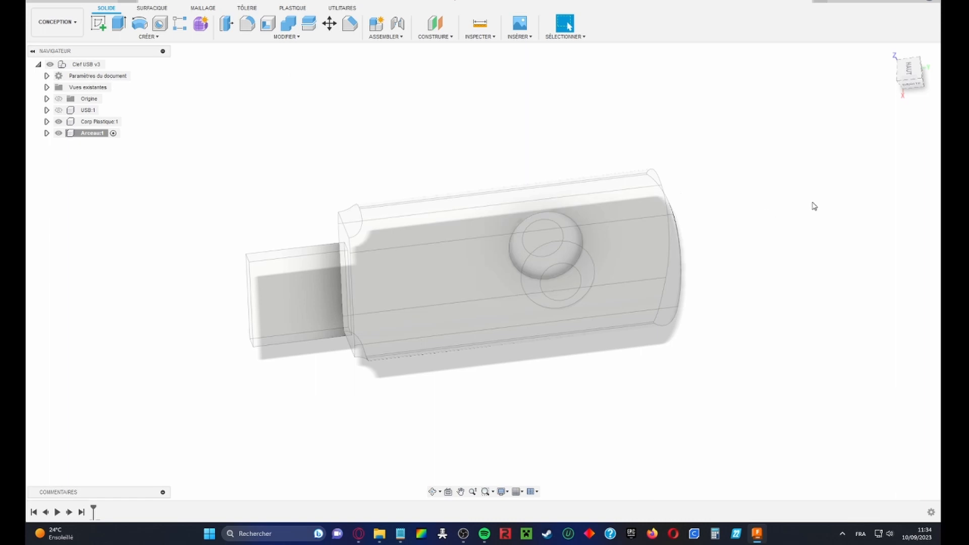
Start a sketch for the Arceau component on the vertical lengthwise origin plane, seen straight from the right side
click(98, 22)
click(361, 282)
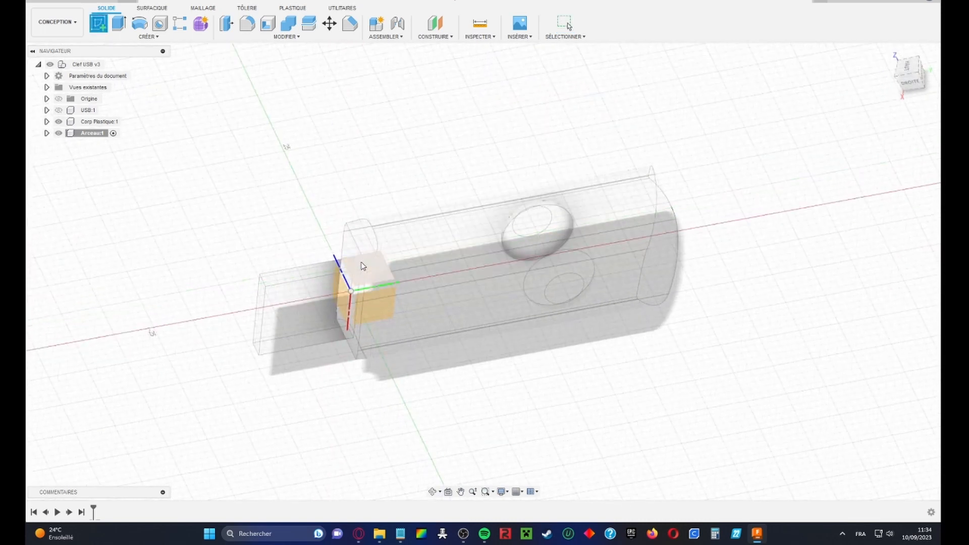
click(359, 255)
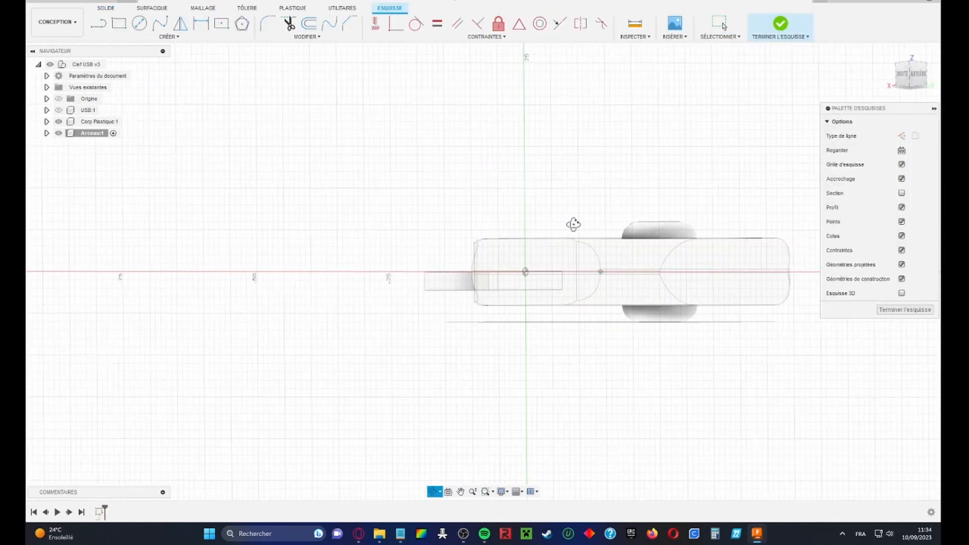
mouse_move(573, 223)
shift+middle_down()
mouse_move(621, 230)
mouse_move(639, 156)
shift+middle_up()
click(912, 73)
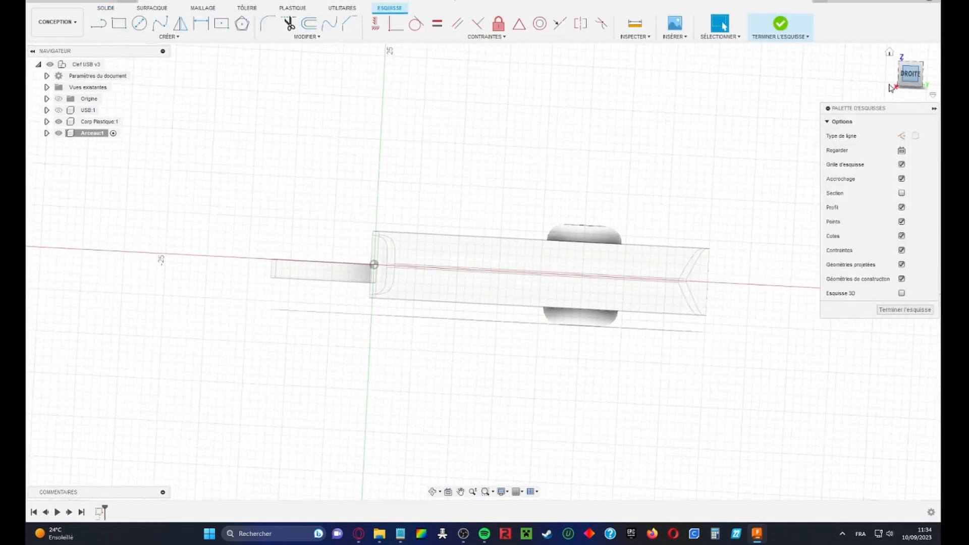
Sketch a horizontal line above the body from near its rounded end past its connector end, continued by a vertical line down across the connector
click(101, 23)
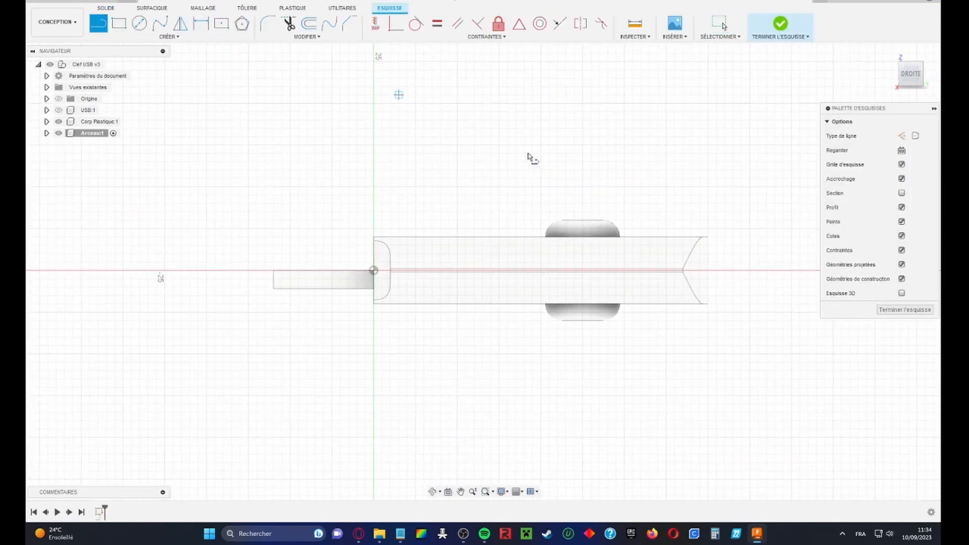
click(658, 212)
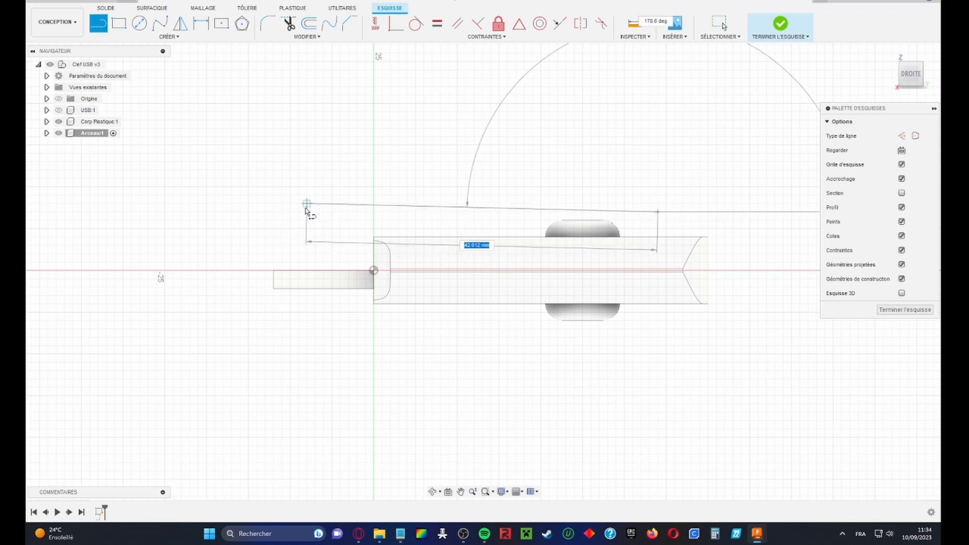
click(299, 212)
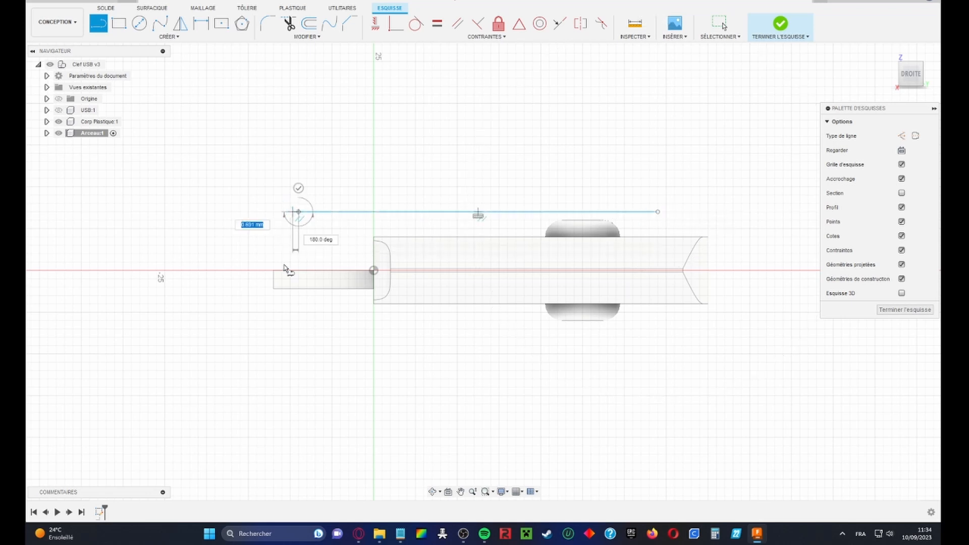
click(299, 312)
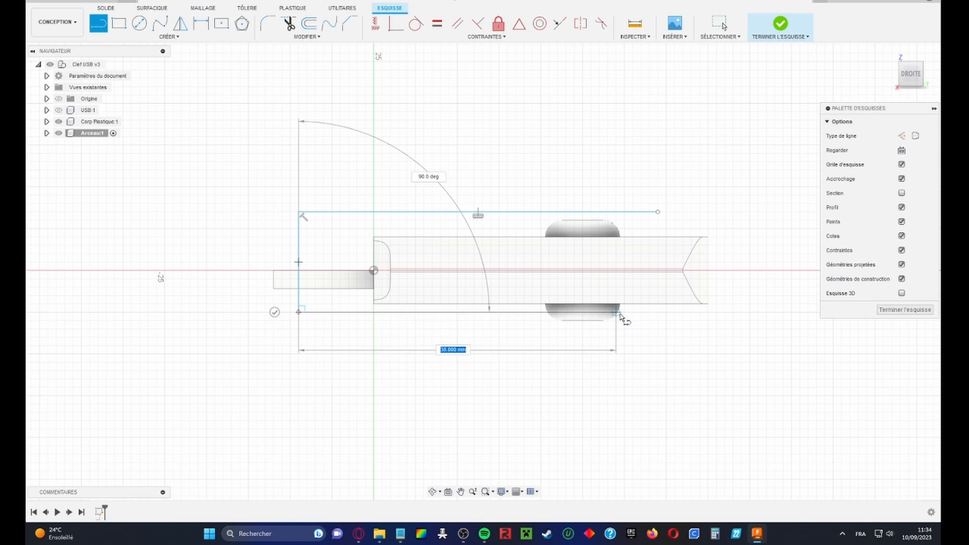
click(650, 312)
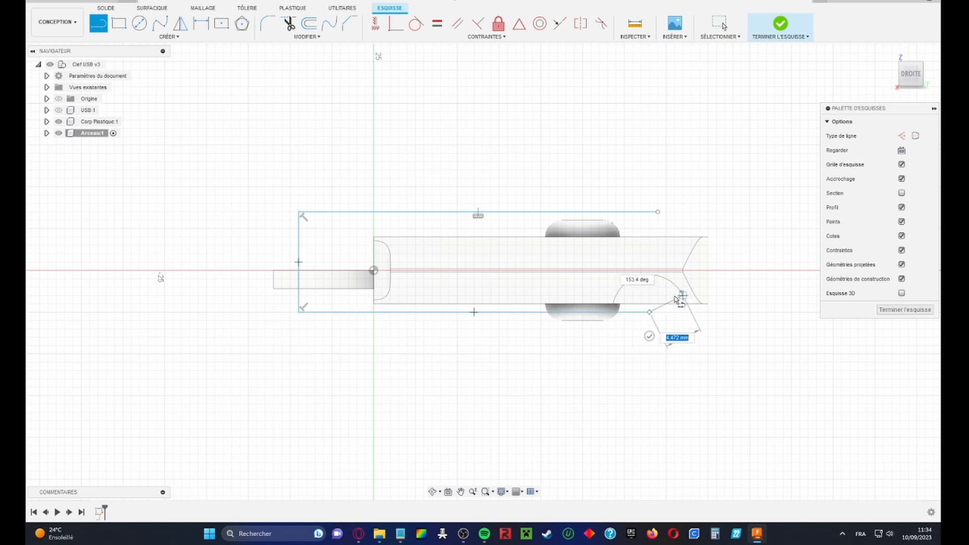
key(Escape)
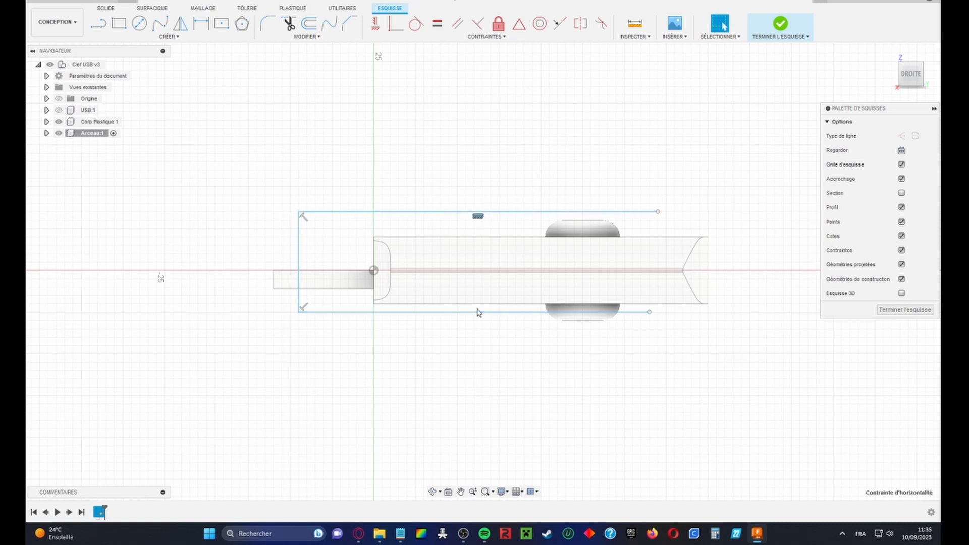
click(437, 313)
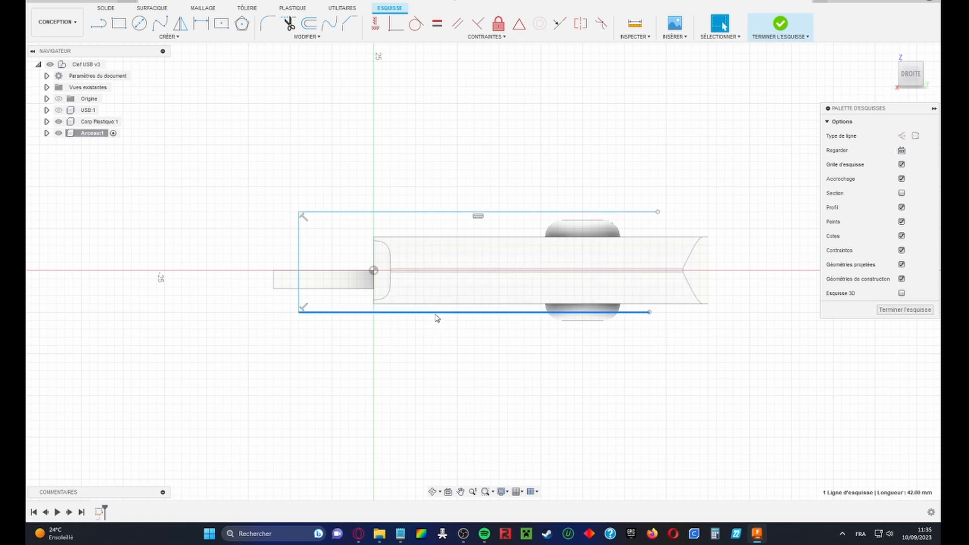
key(Delete)
Redraw the lower line from the vertical line's bottom end to past the lower pivot boss, about 43 mm long, and constrain it horizontal
click(99, 29)
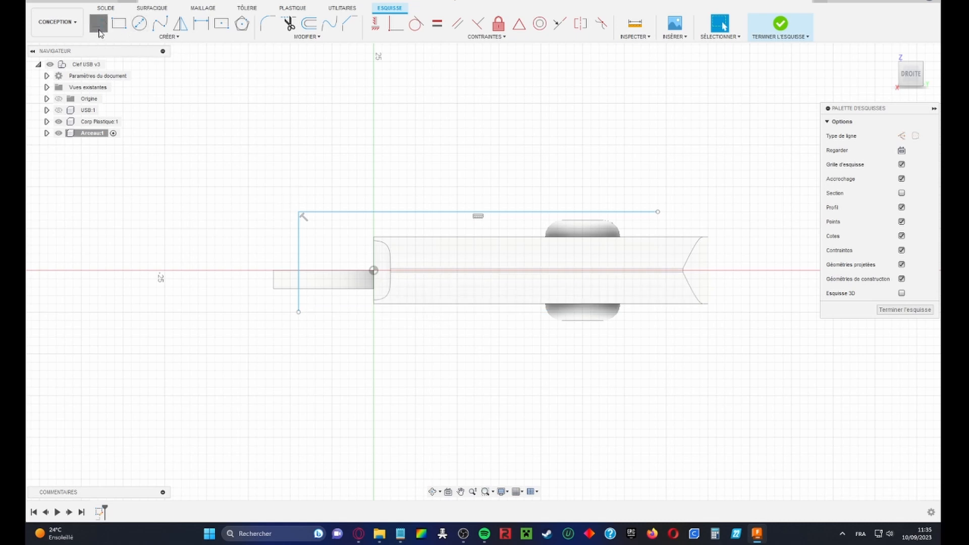
click(299, 312)
click(658, 362)
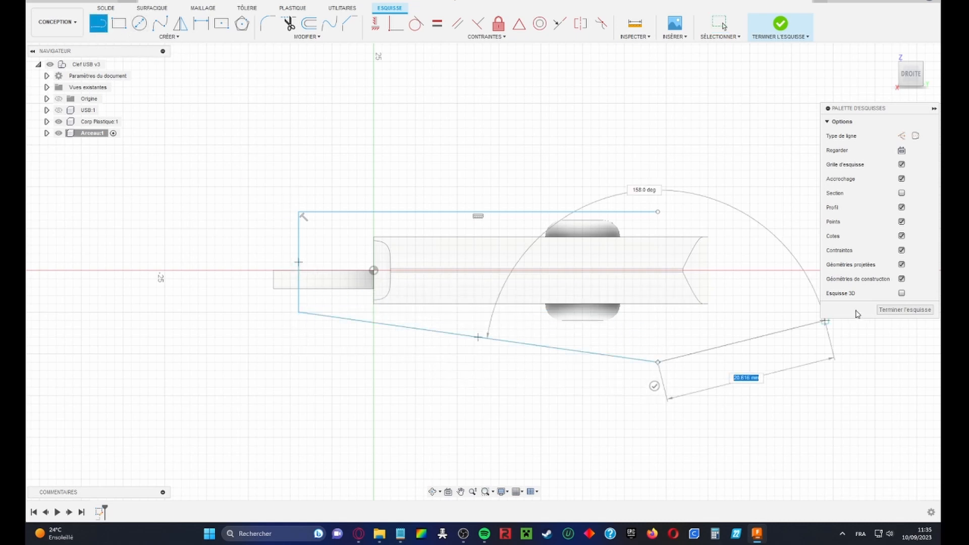
key(Escape)
click(617, 356)
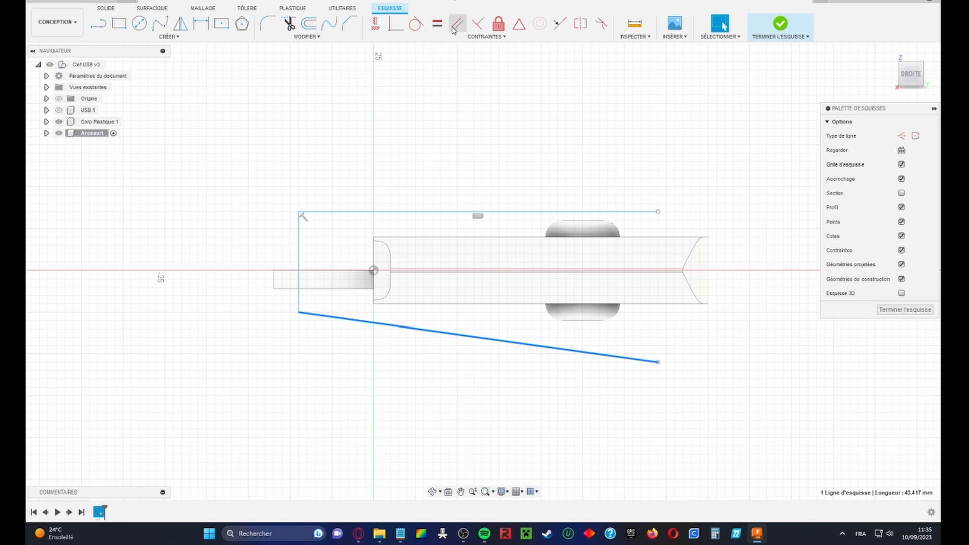
click(375, 23)
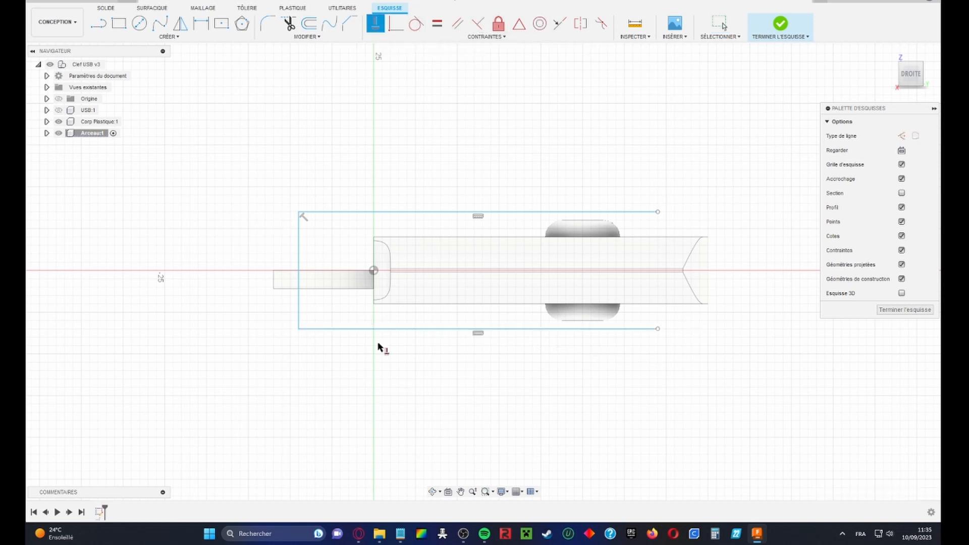
key(Escape)
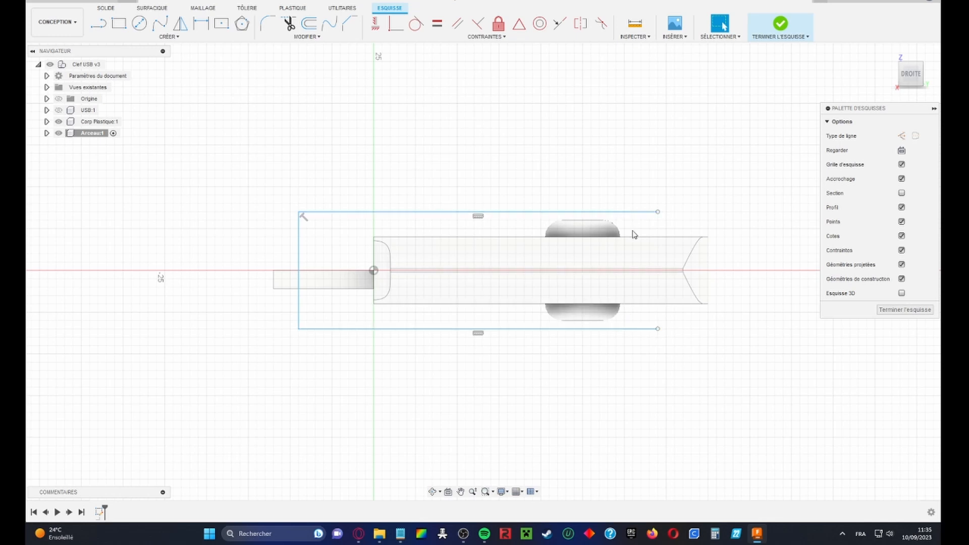
Dimension the horizontal distance from the origin to the free end of the upper line as 32 mm
click(201, 23)
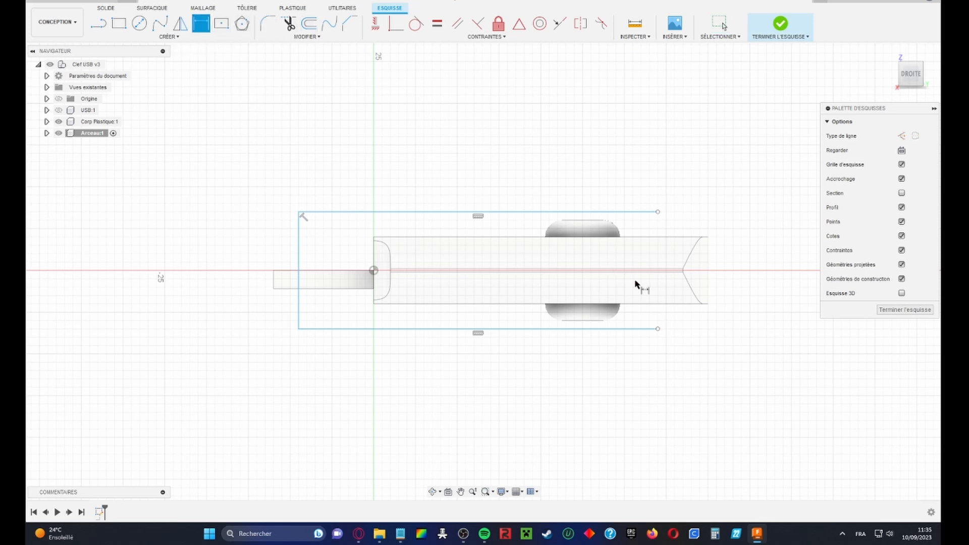
click(374, 270)
click(933, 368)
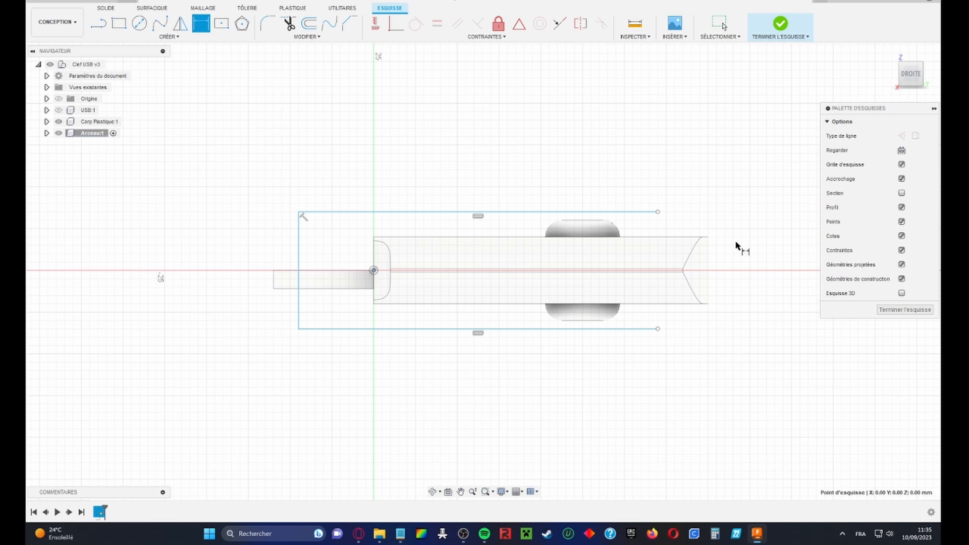
click(657, 212)
click(626, 166)
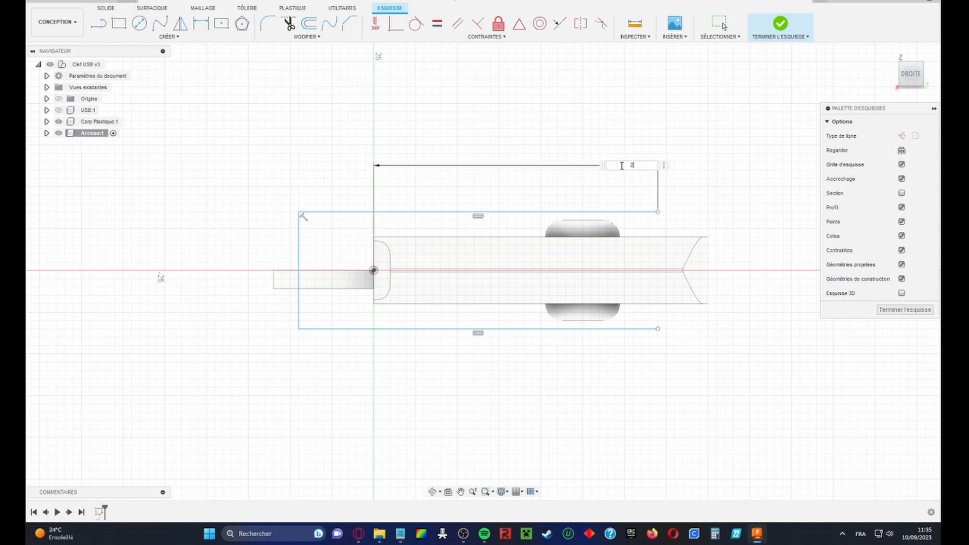
text(32)
key(Return)
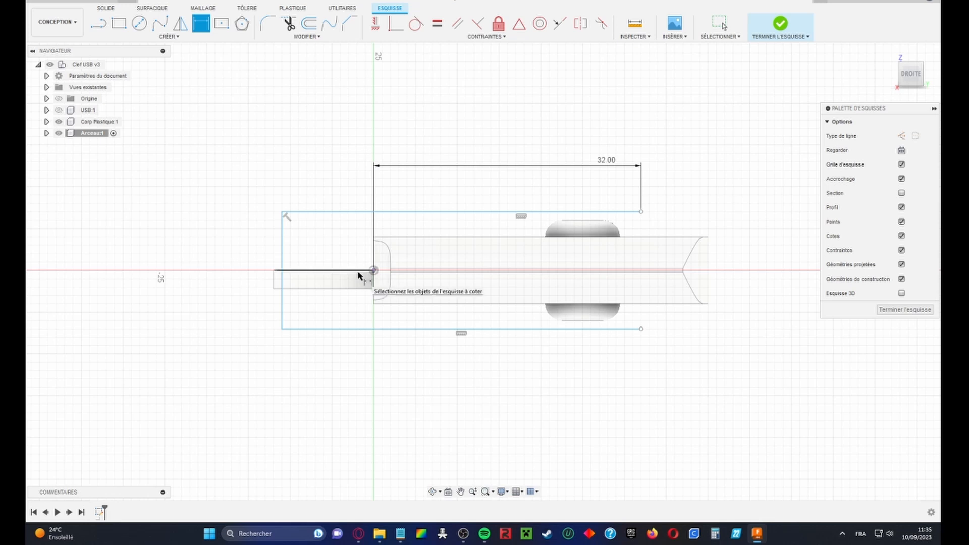
Dimension the upper horizontal line 6 mm above the origin
click(373, 272)
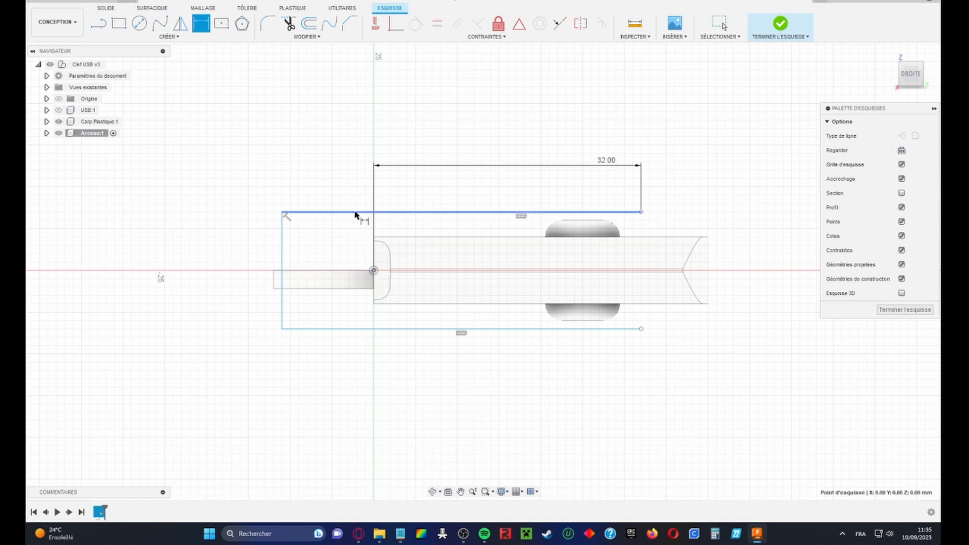
click(357, 212)
click(349, 164)
text(6)
key(Return)
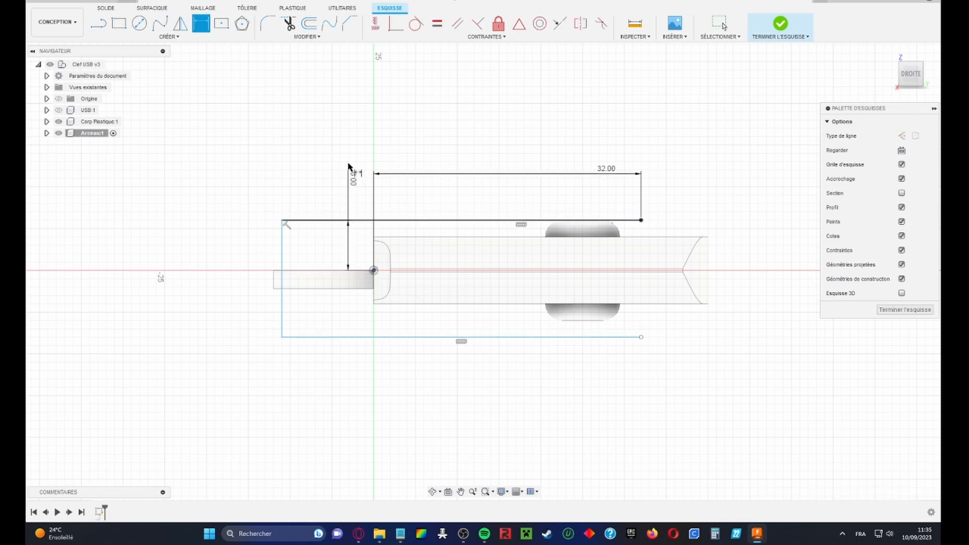
Dimension the lower horizontal line 6 mm below the origin
click(384, 337)
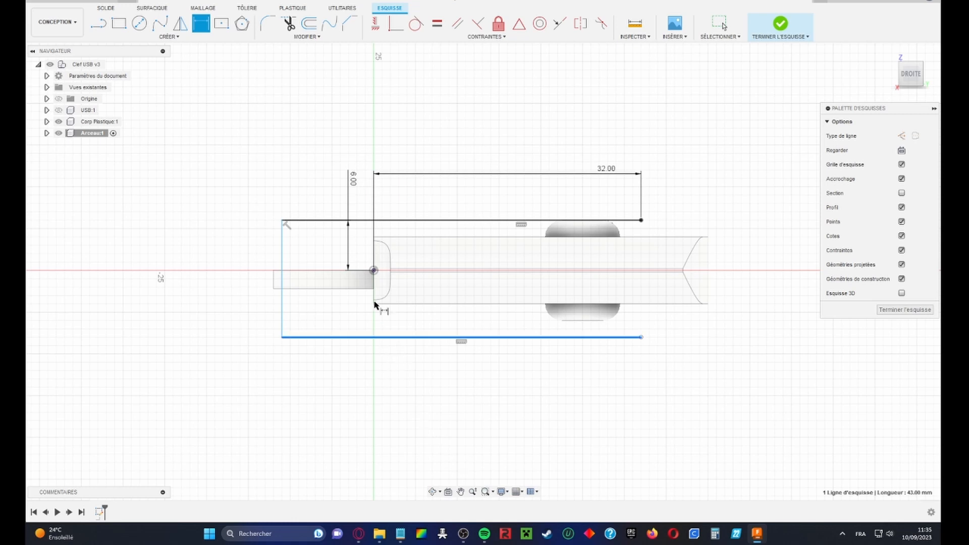
click(373, 271)
click(338, 396)
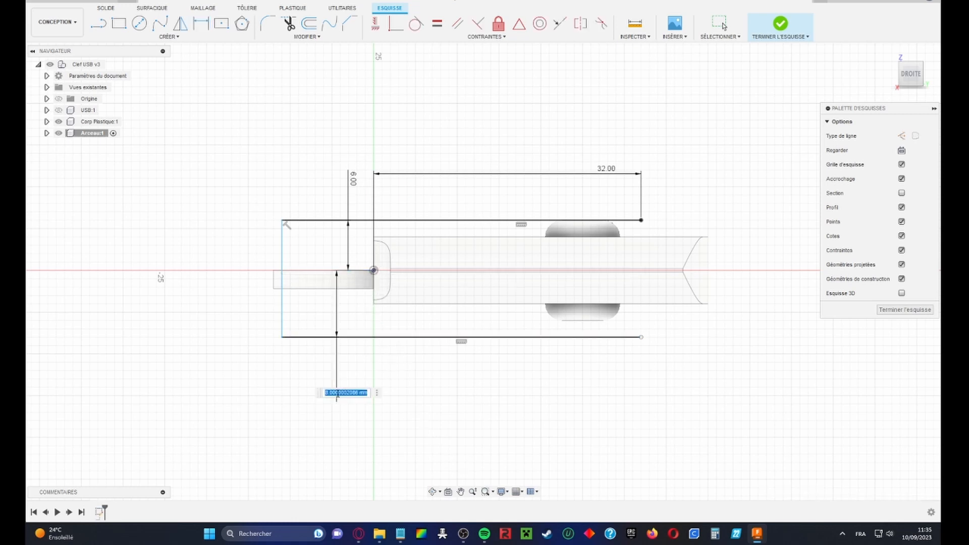
text(6)
key(Return)
key(Escape)
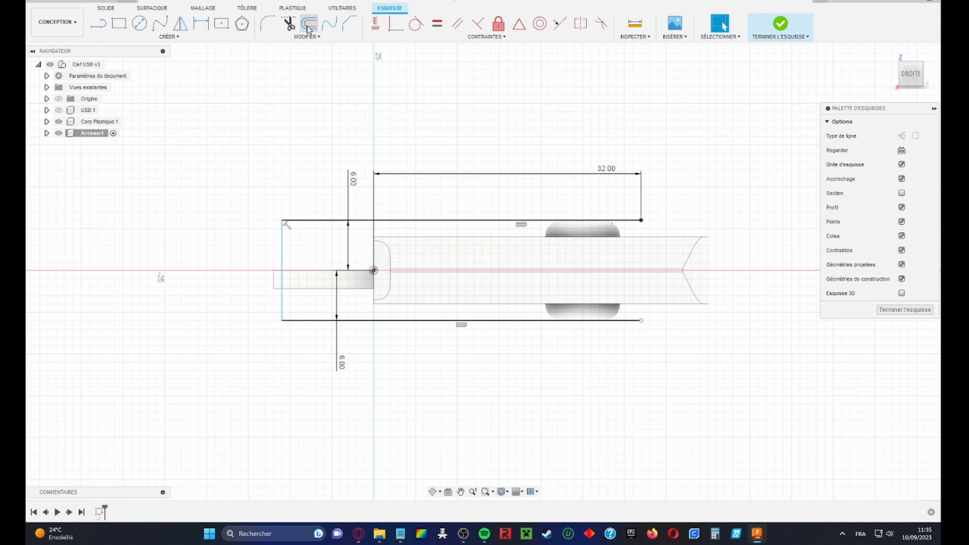
Fillet both corners at the connector end of the outline with a 6 mm radius
click(266, 24)
click(303, 220)
click(283, 253)
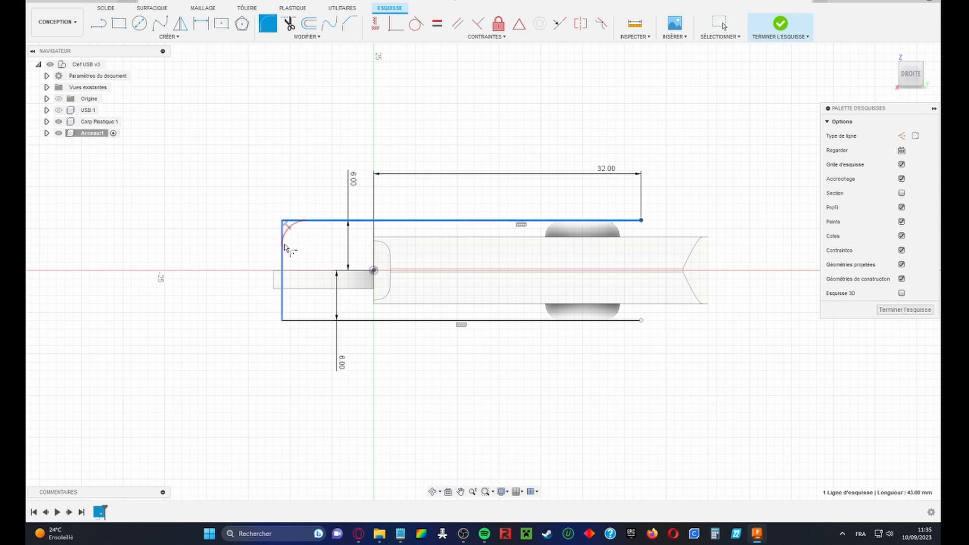
click(282, 303)
click(309, 321)
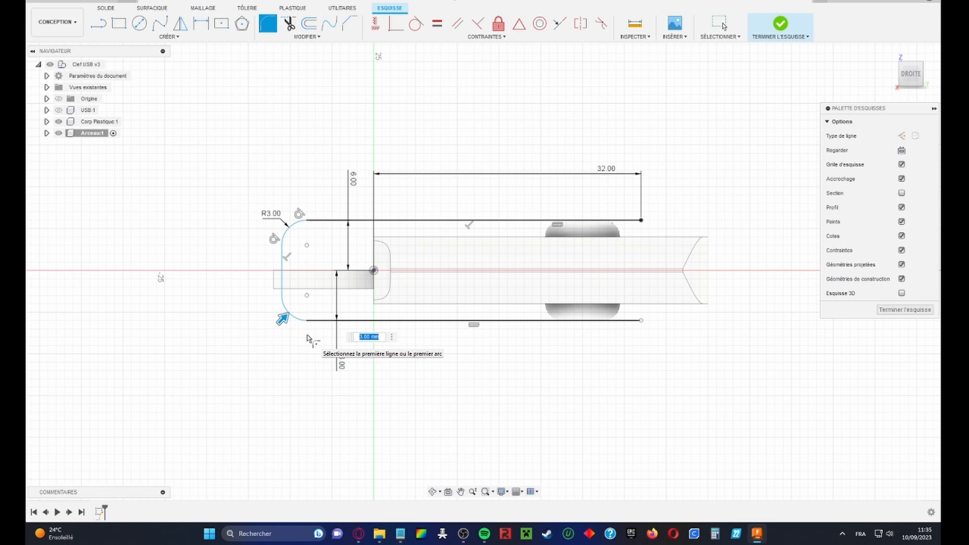
text(6)
key(Return)
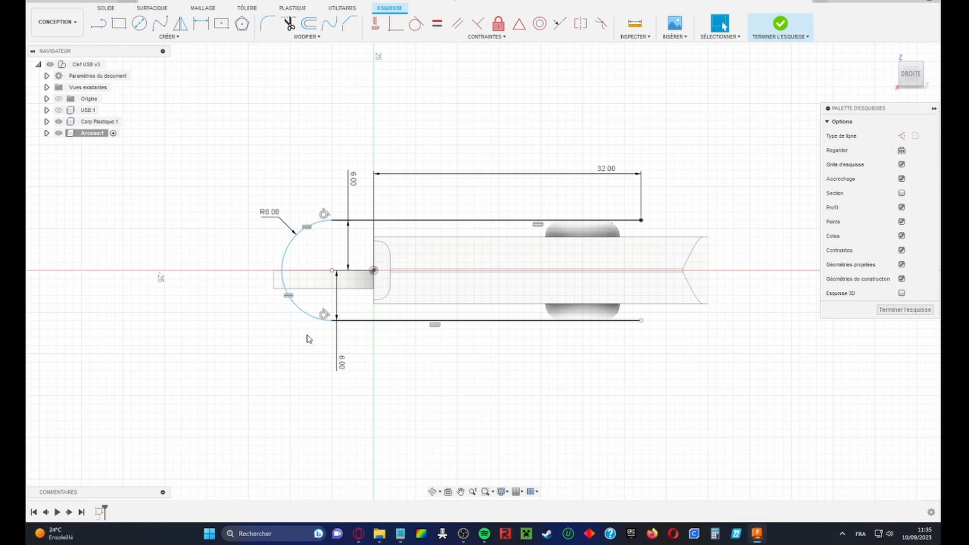
Move the rounded end out beyond the connector tip and dimension its arc centre 14 mm from the origin
key(Escape)
drag(333, 273, 257, 271)
click(201, 24)
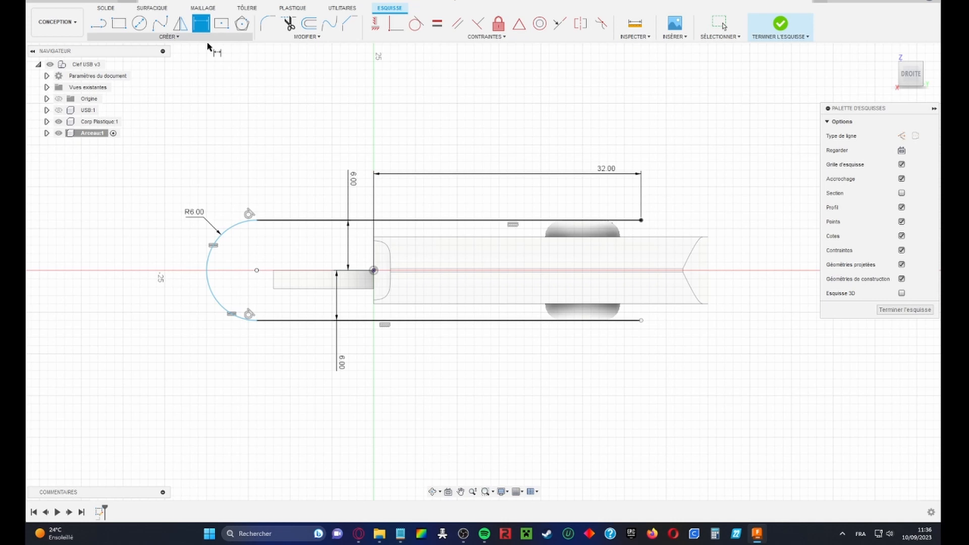
click(257, 271)
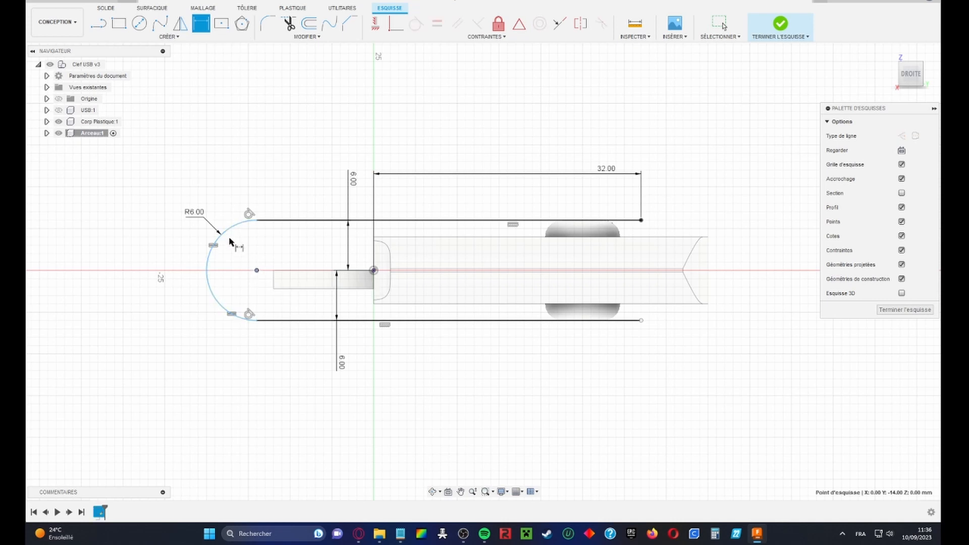
click(373, 271)
click(335, 160)
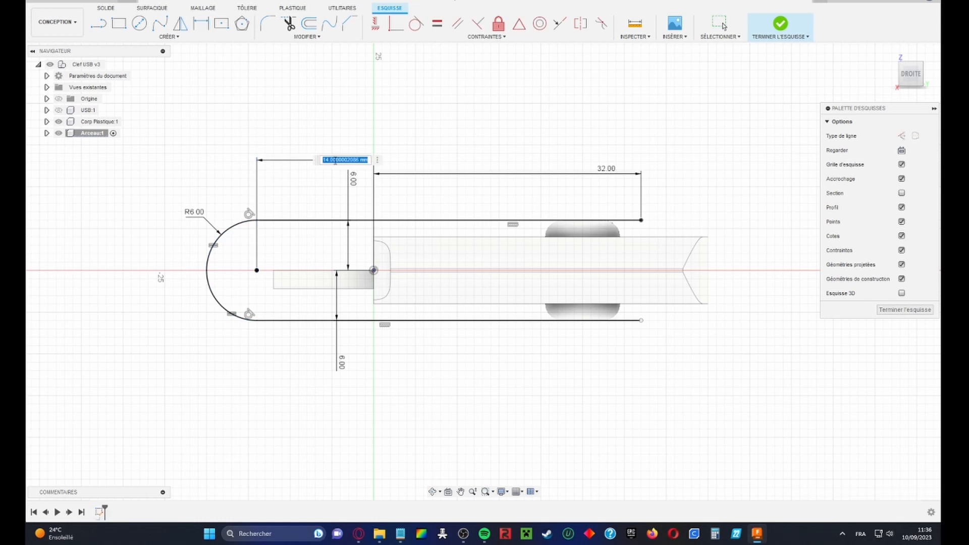
text(14)
key(Return)
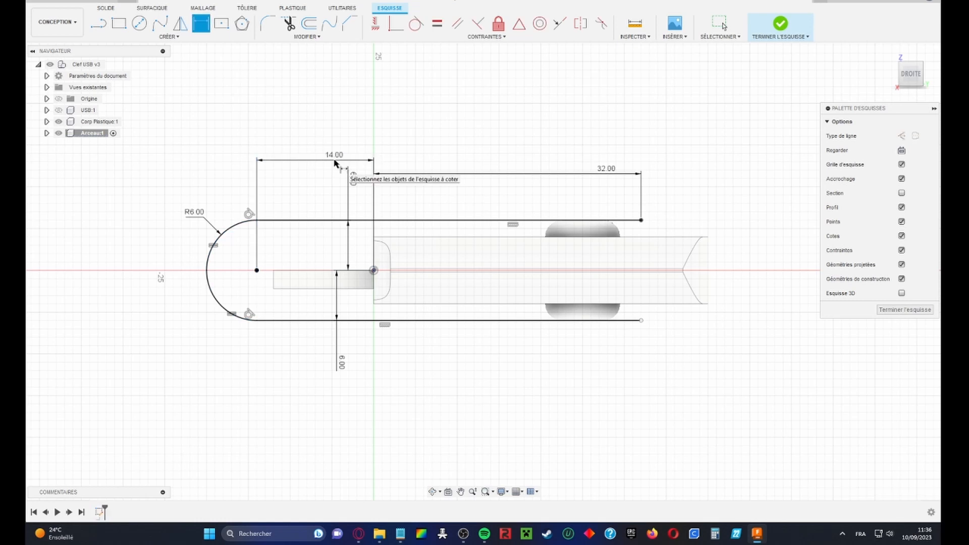
Offset the whole U-shaped outline 1 mm inward
click(309, 24)
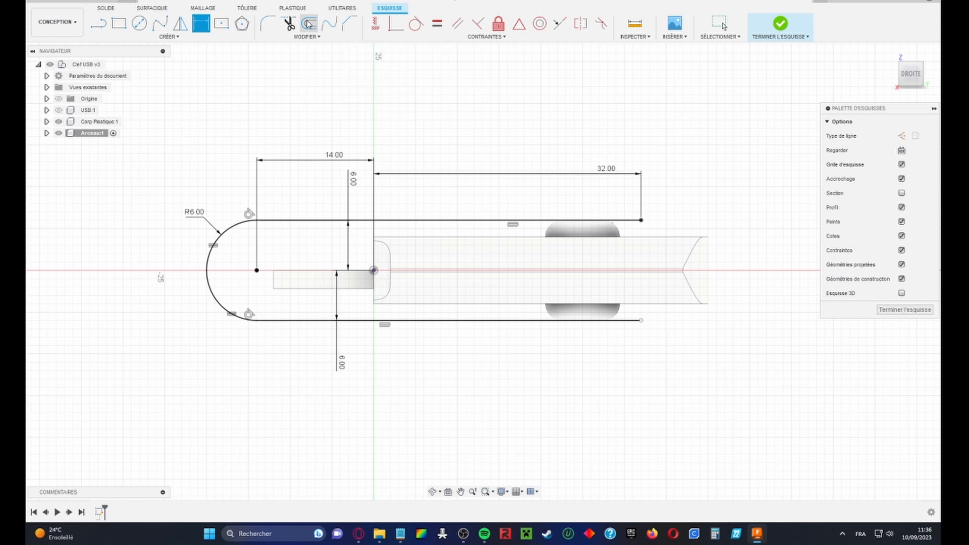
click(410, 221)
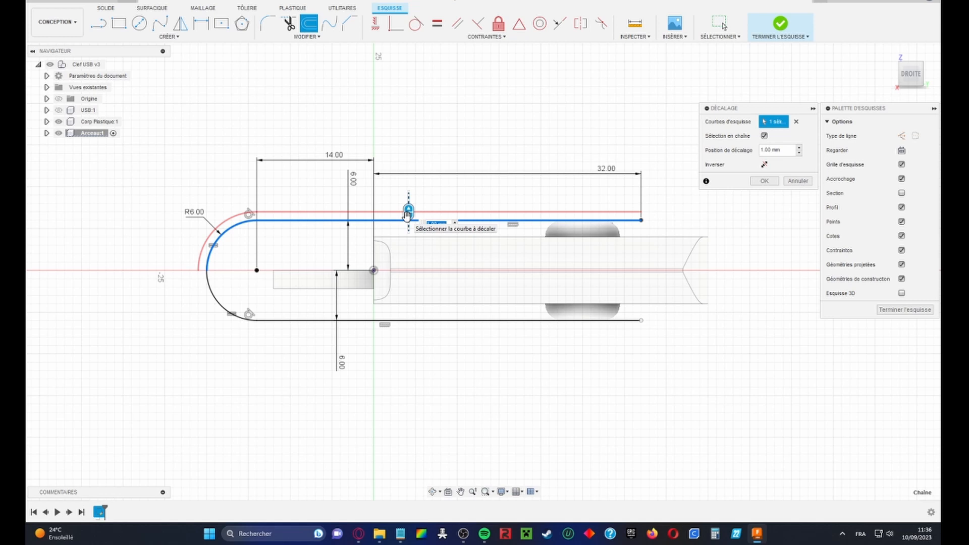
drag(407, 214, 412, 233)
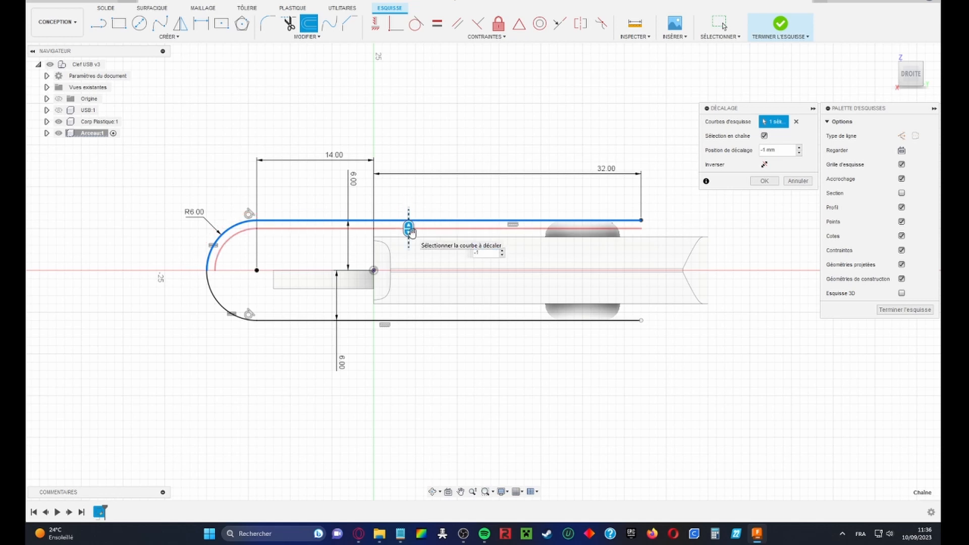
click(272, 319)
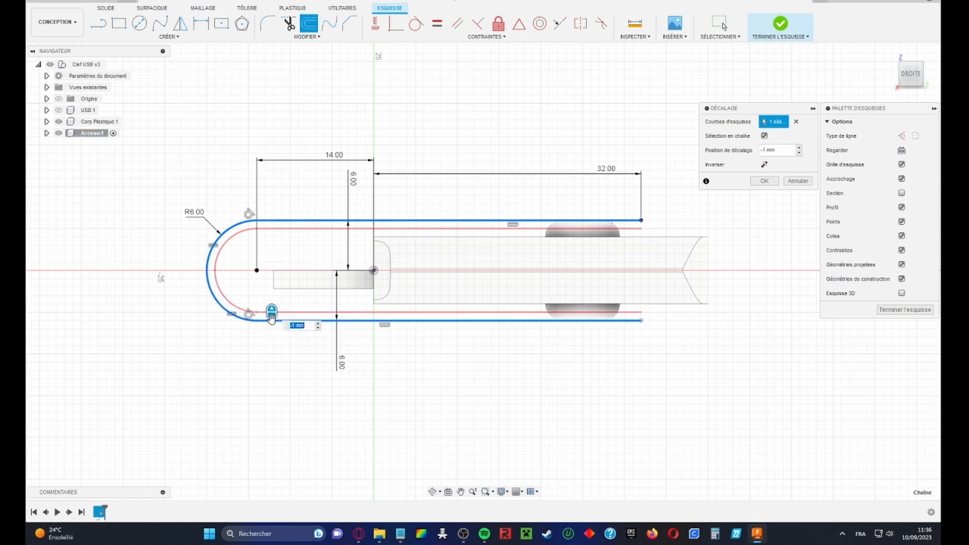
click(765, 182)
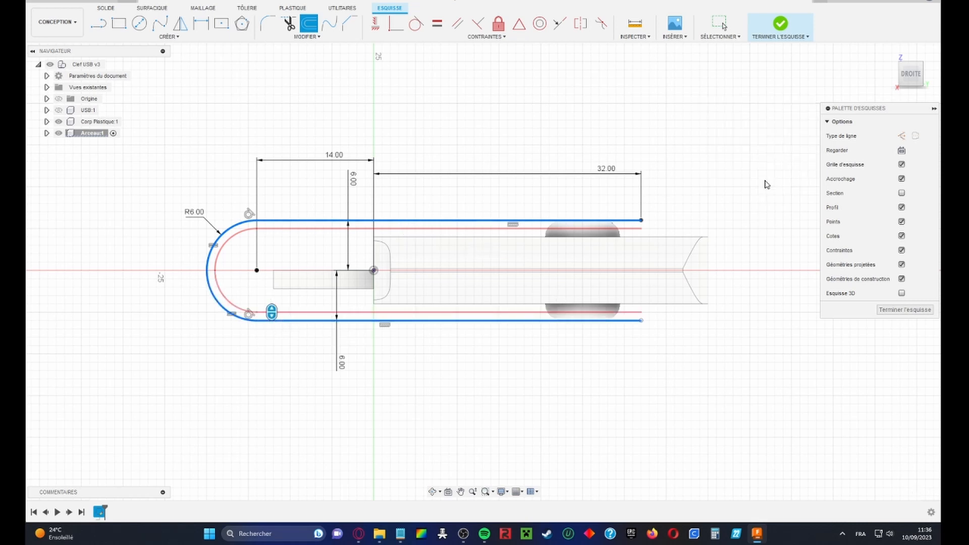
Close both open ends of the U-shaped outline with short lines joining the outer and inner curves
click(99, 23)
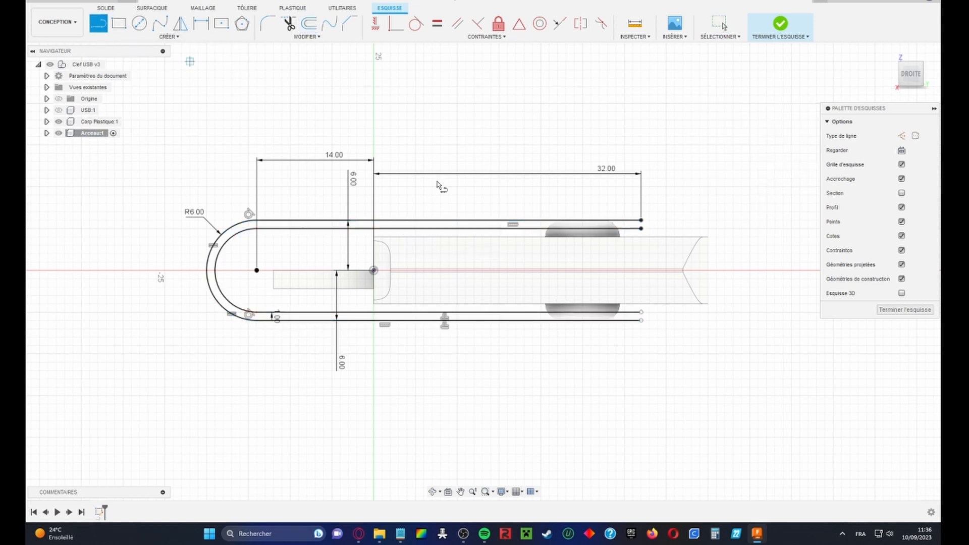
click(641, 221)
click(641, 228)
click(641, 320)
click(641, 312)
scroll(676, 247, up, 2)
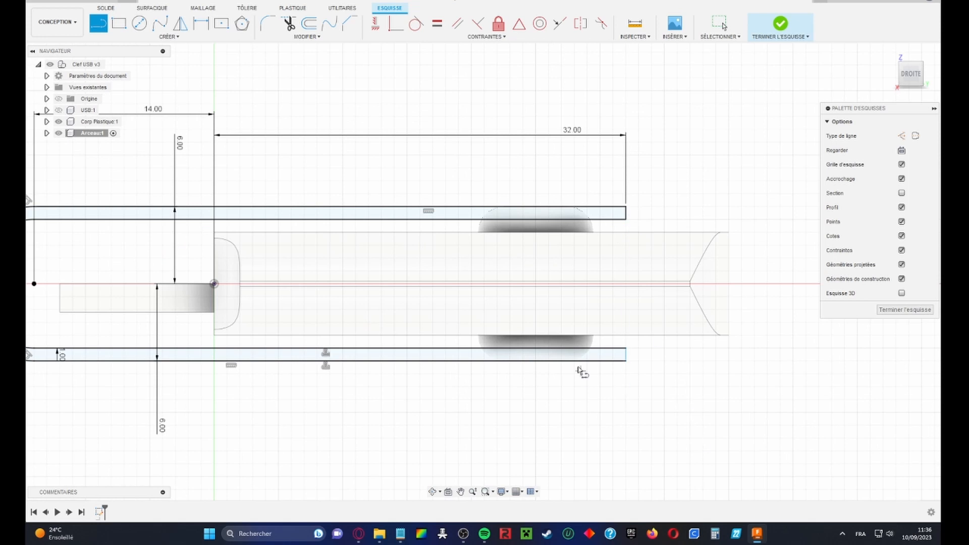
key(Escape)
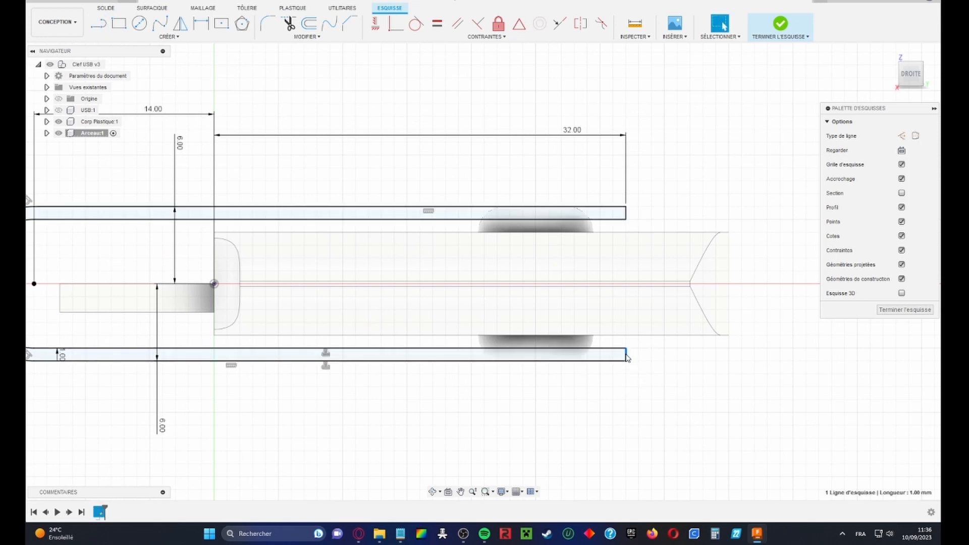
Constrain the lower arm's short end line collinear with the upper arm's end line
mouse_move(627, 358)
mouse_down()
mouse_move(694, 356)
mouse_move(625, 356)
mouse_up()
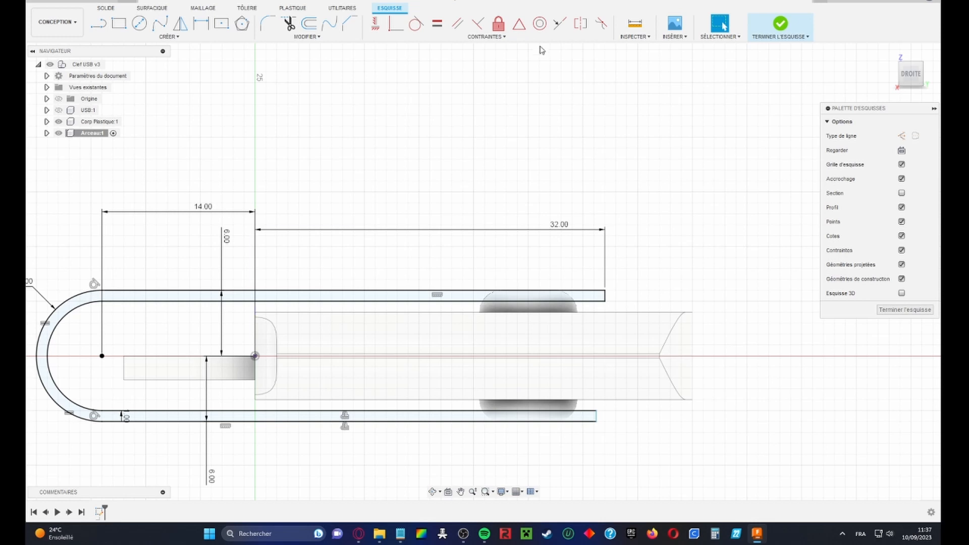
click(565, 24)
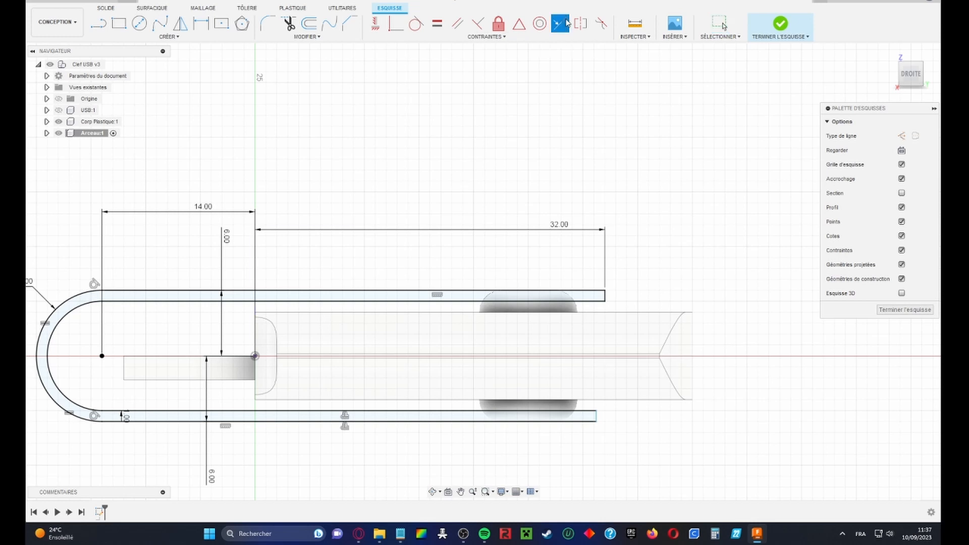
click(605, 298)
click(597, 417)
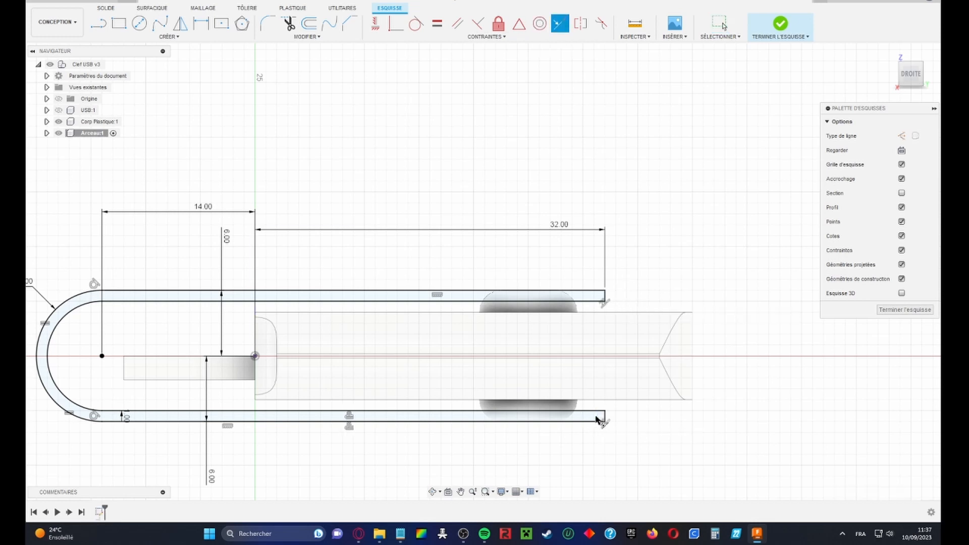
middle_drag(578, 400, 656, 350)
scroll(656, 350, down, 3)
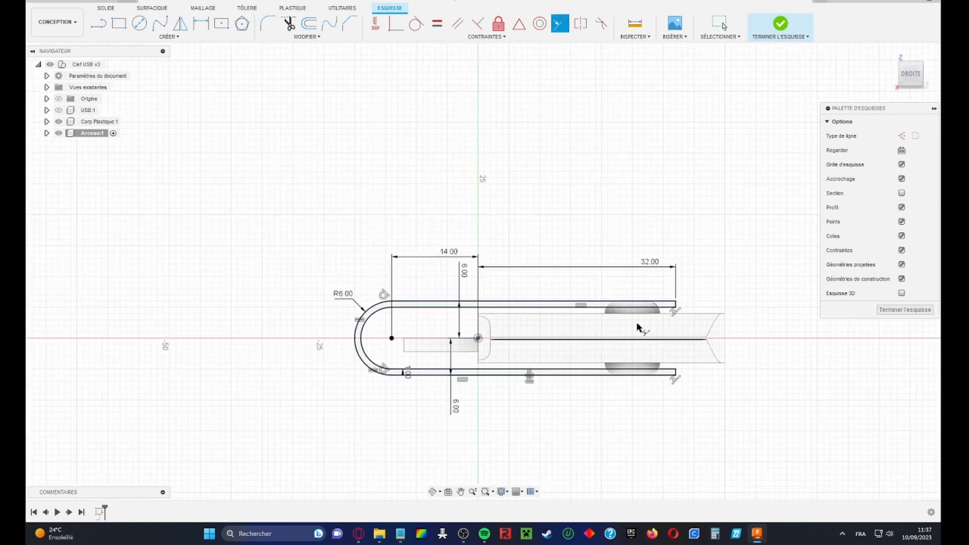
Extrude the U-shaped profile symmetrically by 8 mm on each side of its plane as a new body
click(109, 9)
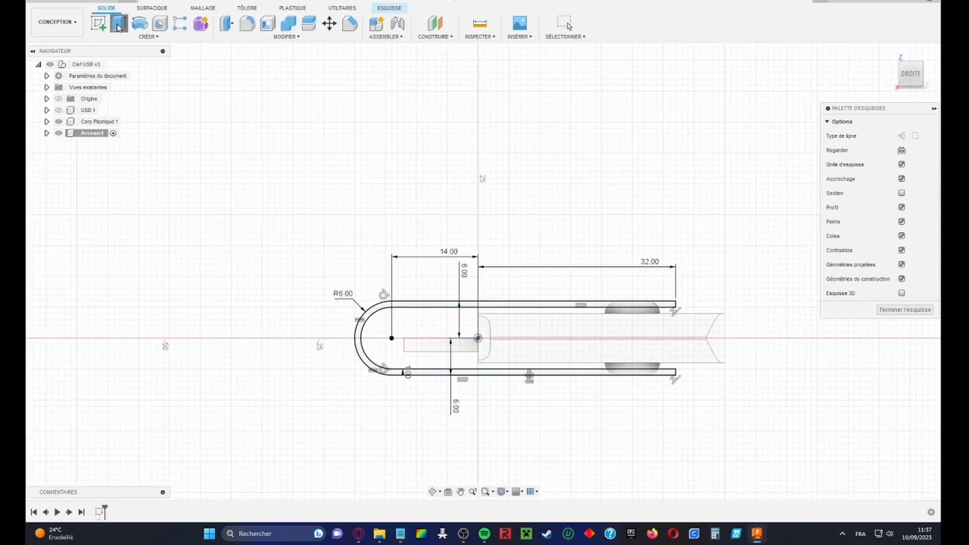
click(119, 24)
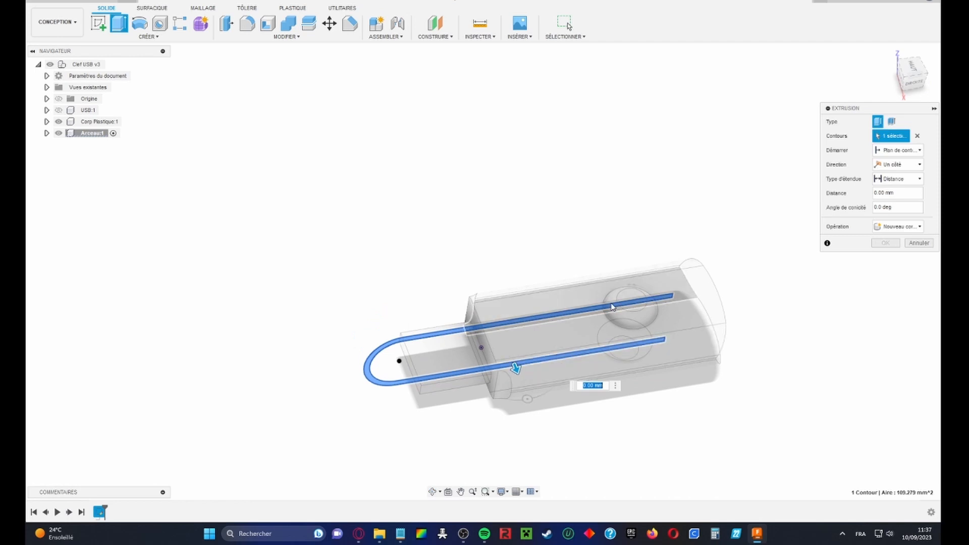
click(891, 166)
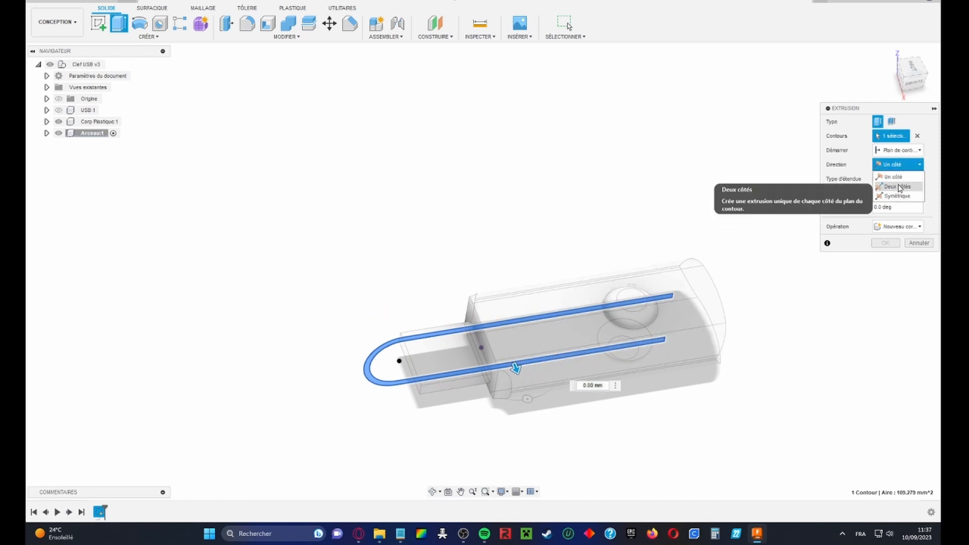
click(902, 190)
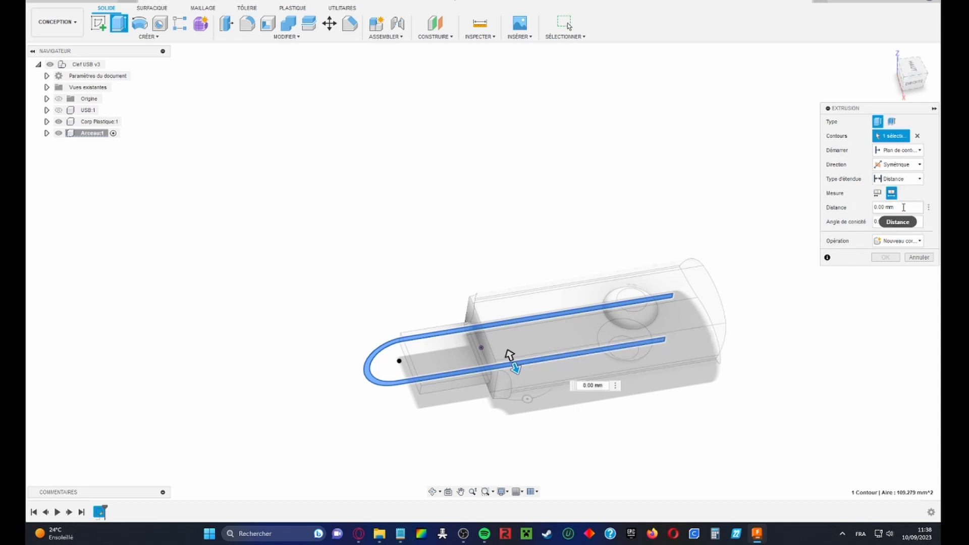
click(887, 207)
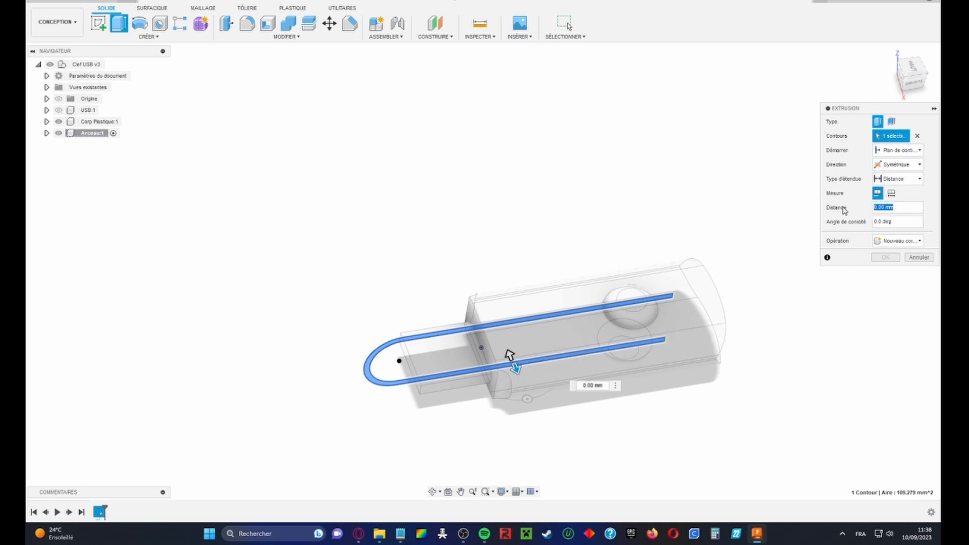
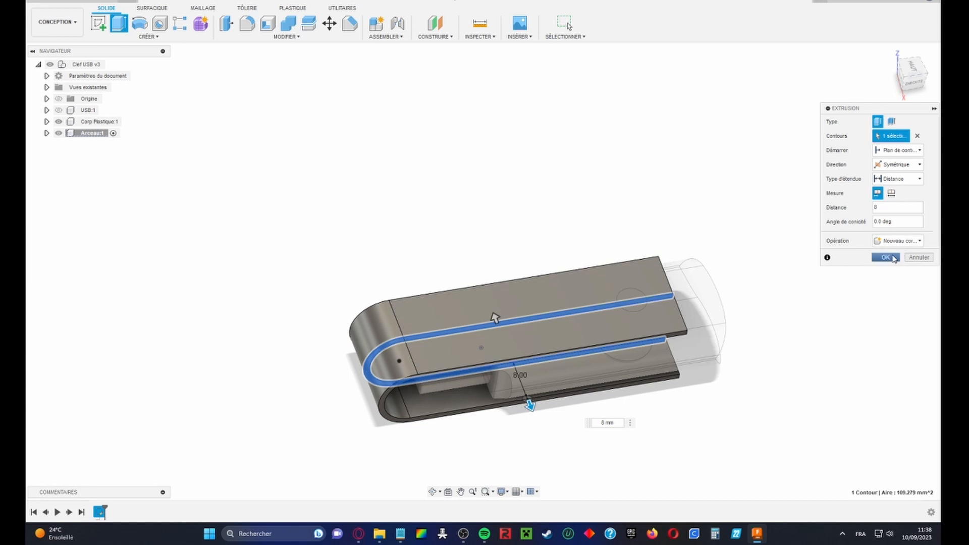
click(892, 258)
Fillet the four corner edges at the open ends of both cover arms into rounded tips
shift+middle_drag(623, 310, 384, 99)
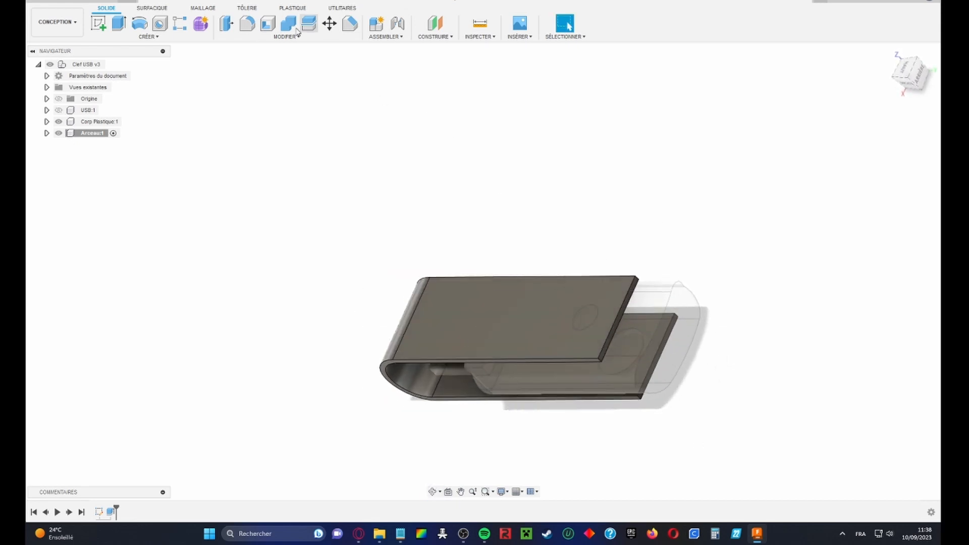
click(247, 23)
scroll(581, 336, up, 5)
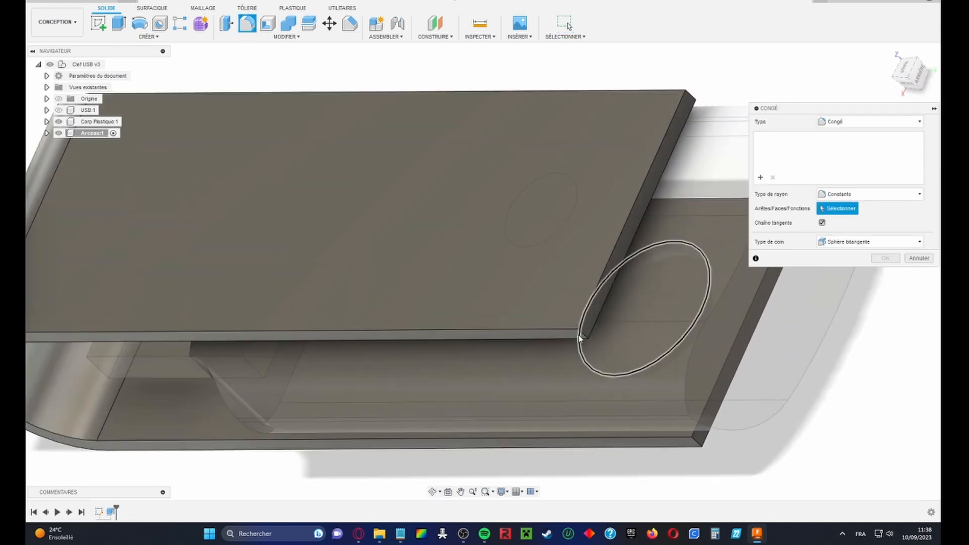
click(582, 334)
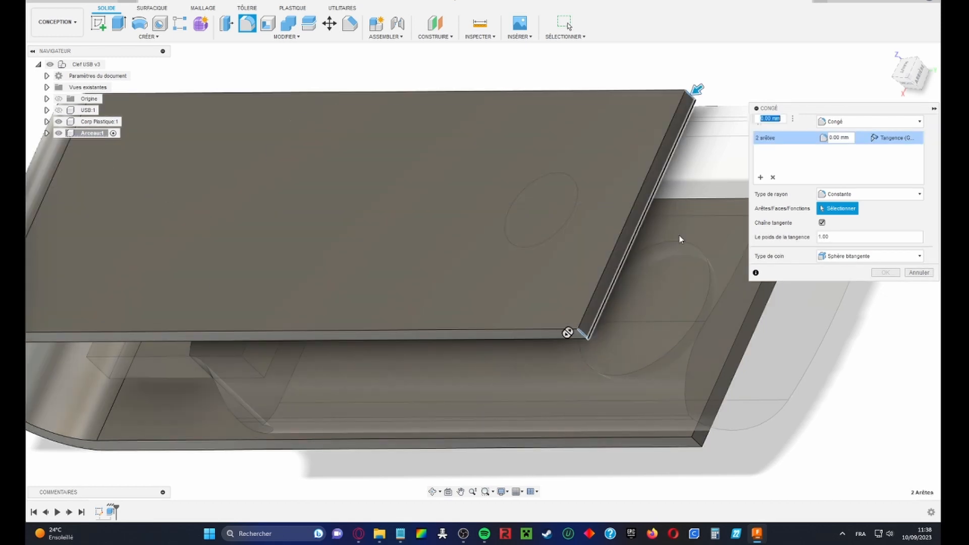
scroll(680, 239, down, 5)
click(631, 322)
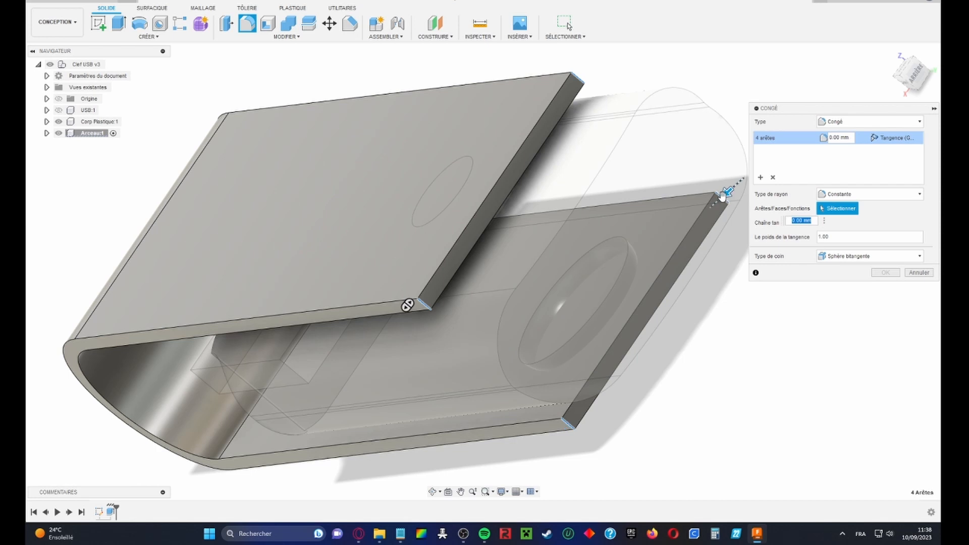
key(Return)
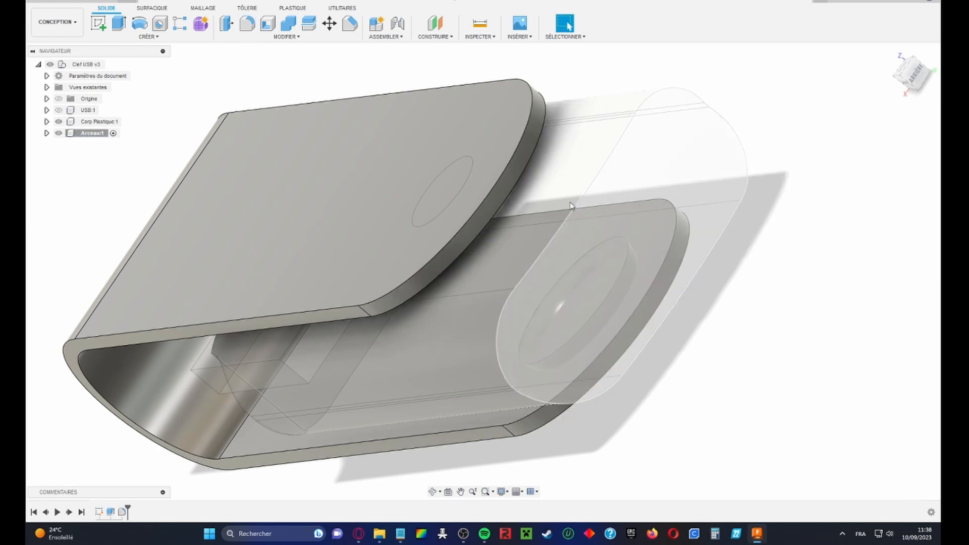
Start a sketch on the upper arm's outer face and draw a lengthwise construction line along its middle
shift+middle_drag(571, 205, 612, 277)
scroll(613, 277, down, 3)
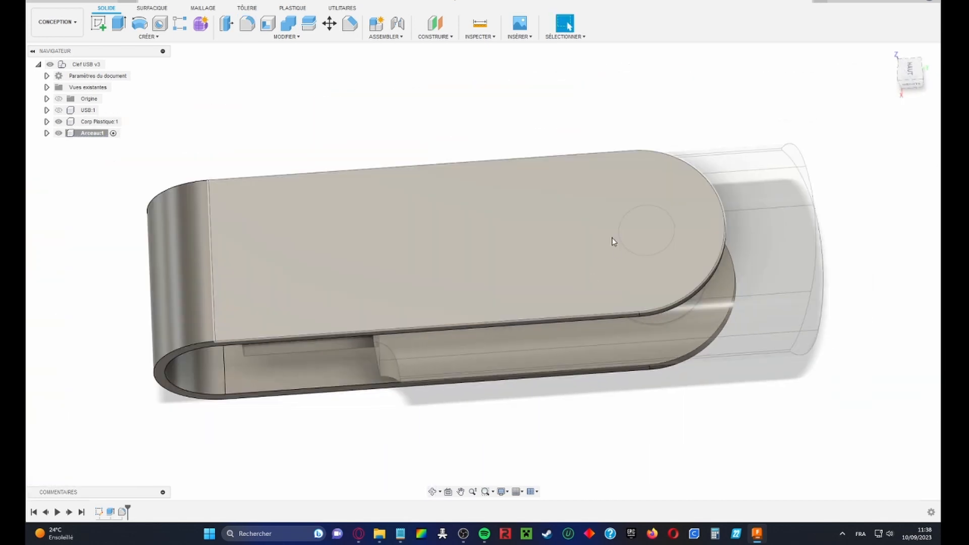
click(99, 23)
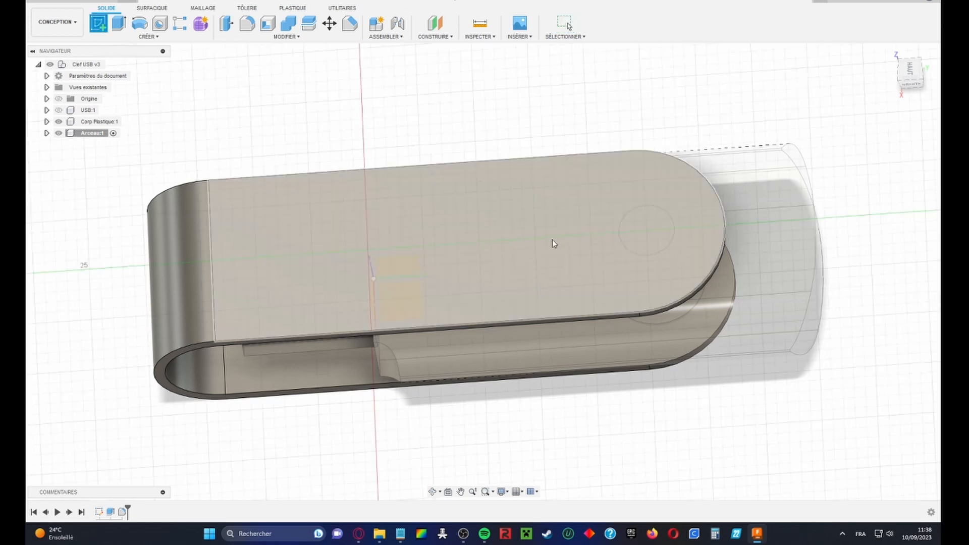
click(559, 216)
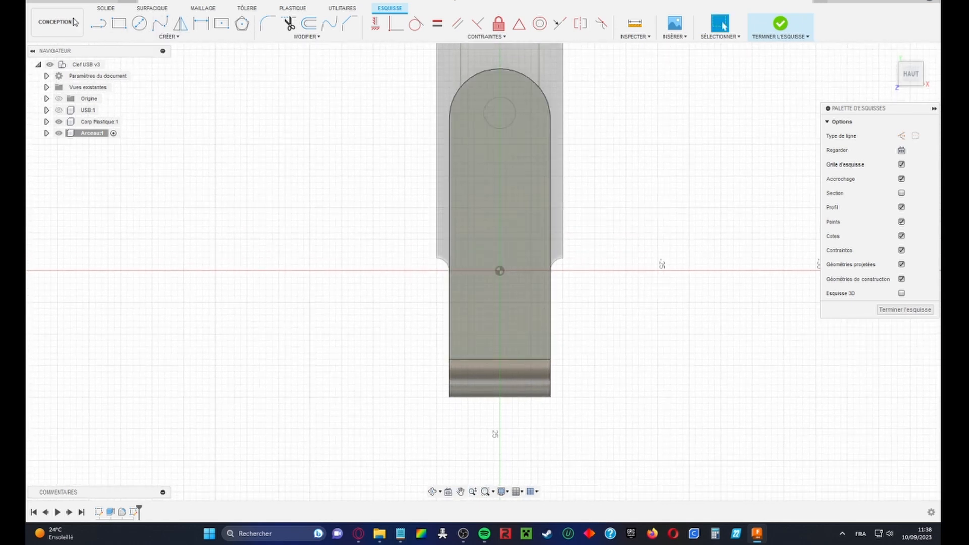
click(98, 23)
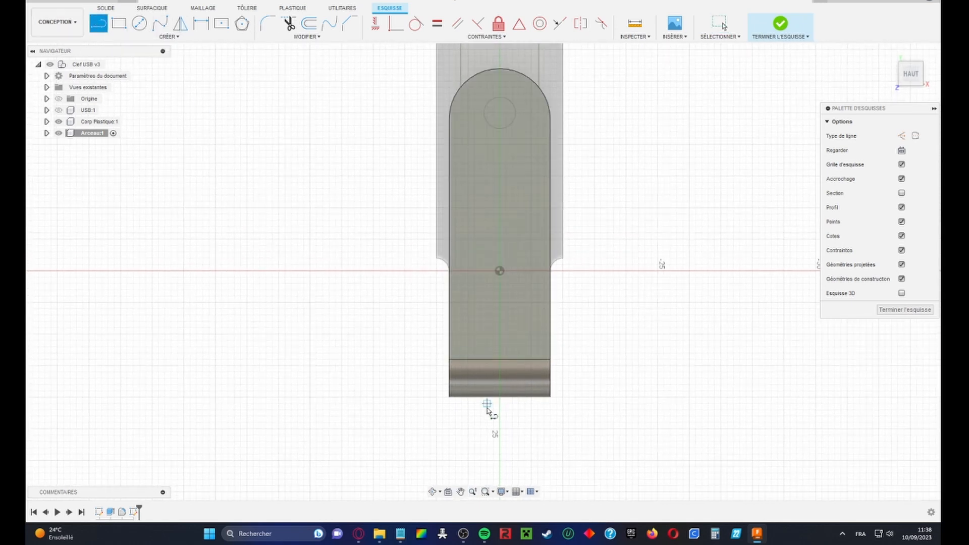
click(500, 356)
click(501, 81)
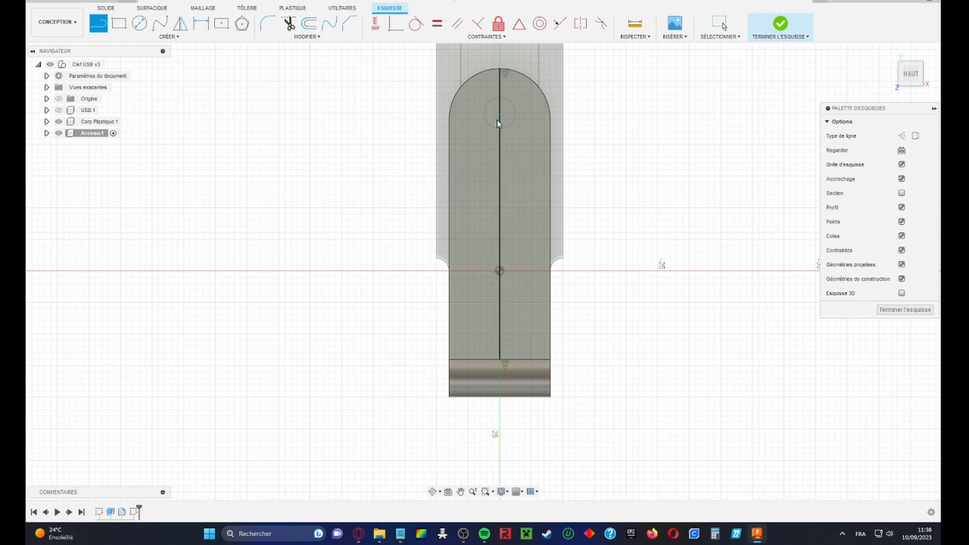
key(Escape)
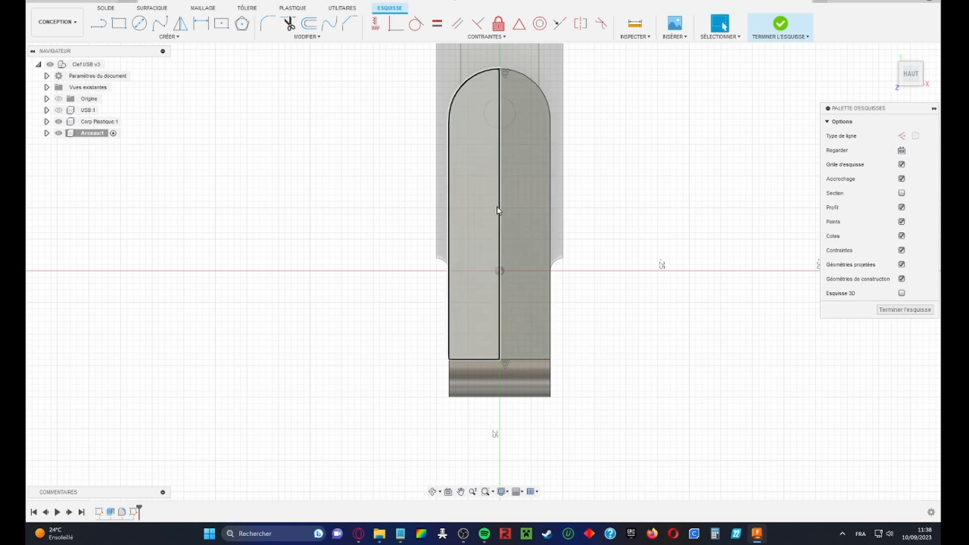
click(500, 207)
click(901, 136)
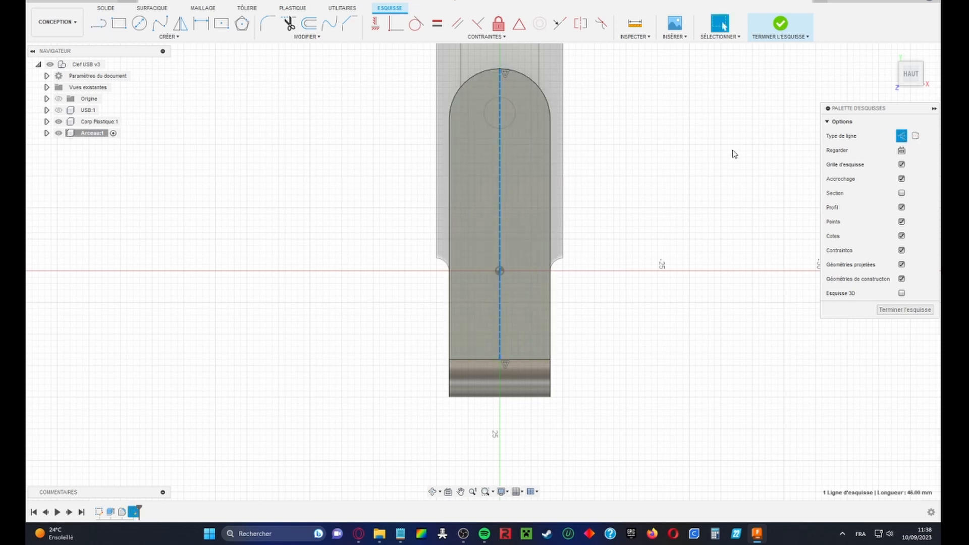
click(713, 150)
Draw a 9 mm diameter circle centred on the construction line near the arm's rounded tip
click(139, 23)
scroll(506, 149, up, 2)
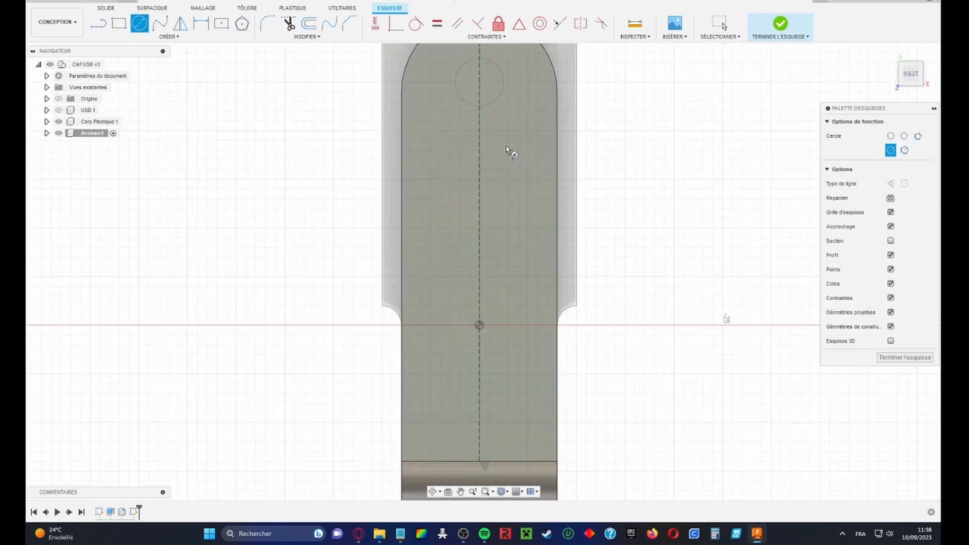
click(479, 85)
text(9)
key(Return)
key(Escape)
Shift the circle along the centre line and dimension its centre 25 mm from the origin
shift+middle_drag(500, 103, 523, 121)
middle_drag(523, 121, 552, 206)
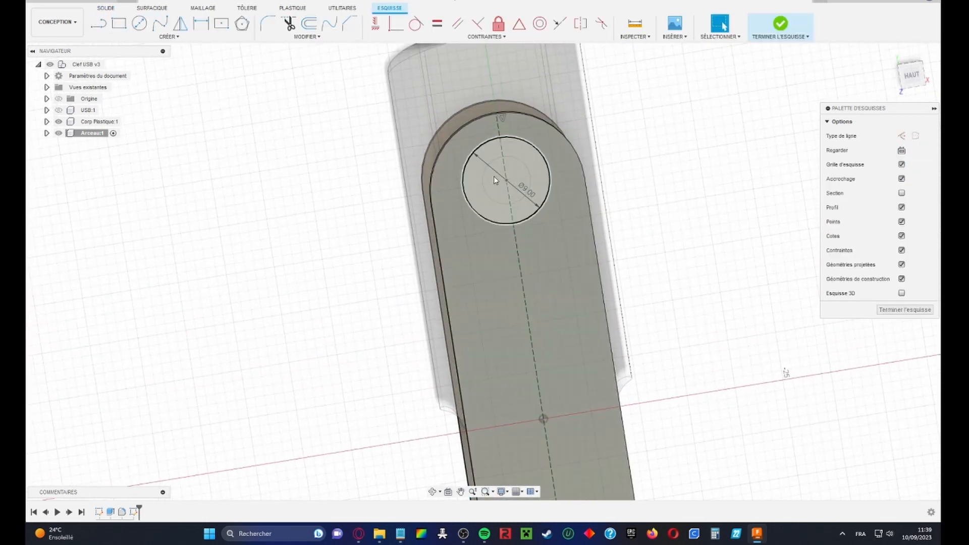
click(507, 204)
mouse_move(506, 180)
mouse_down()
mouse_move(510, 207)
mouse_move(505, 172)
mouse_up()
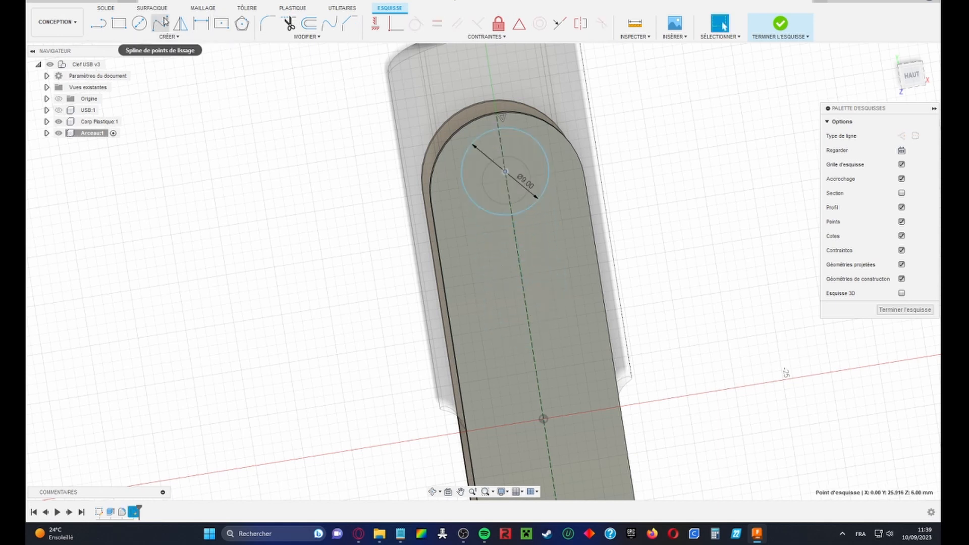
click(201, 23)
click(544, 419)
click(506, 171)
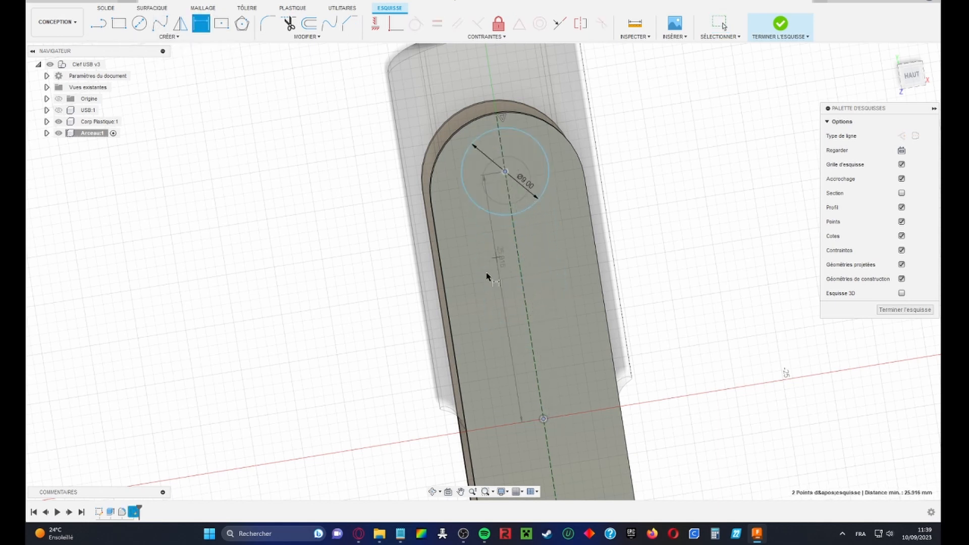
click(446, 308)
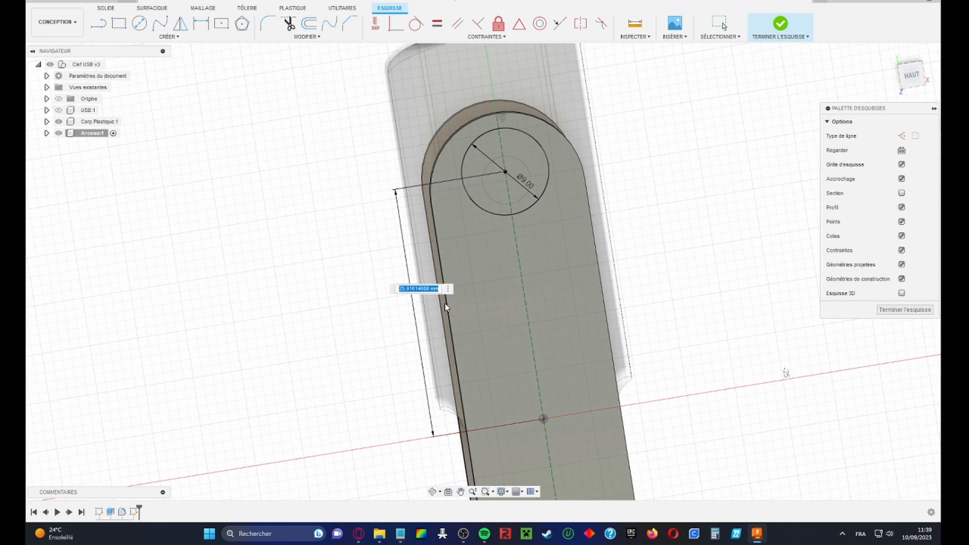
text(25)
key(Return)
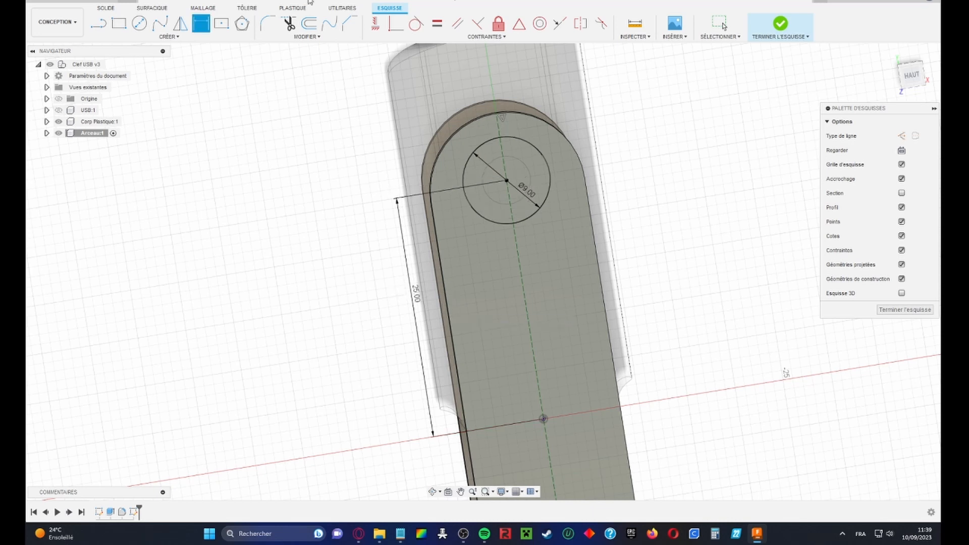
Hide the plastic body and cut the 9 mm circle through both arms with a -12 mm extrusion
click(107, 8)
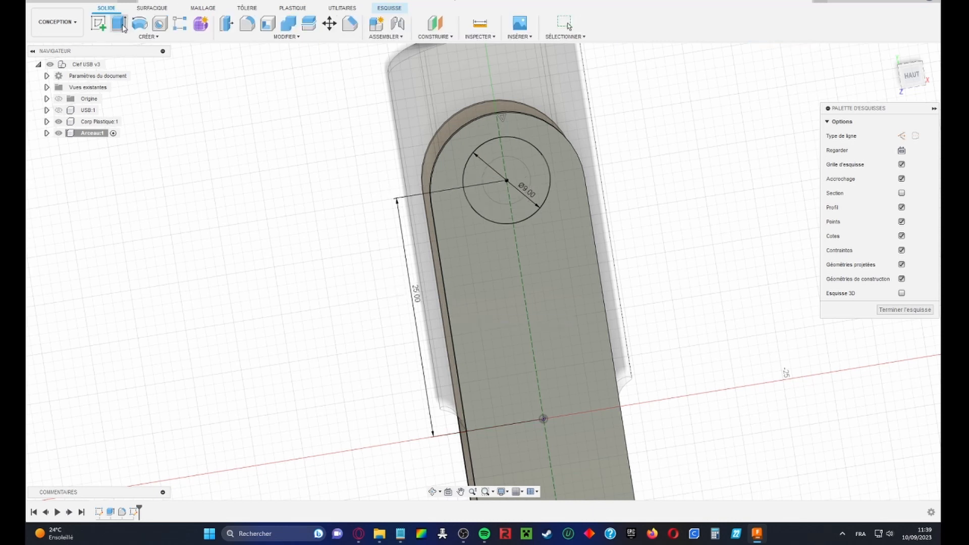
click(121, 26)
click(523, 177)
shift+middle_drag(562, 214, 728, 205)
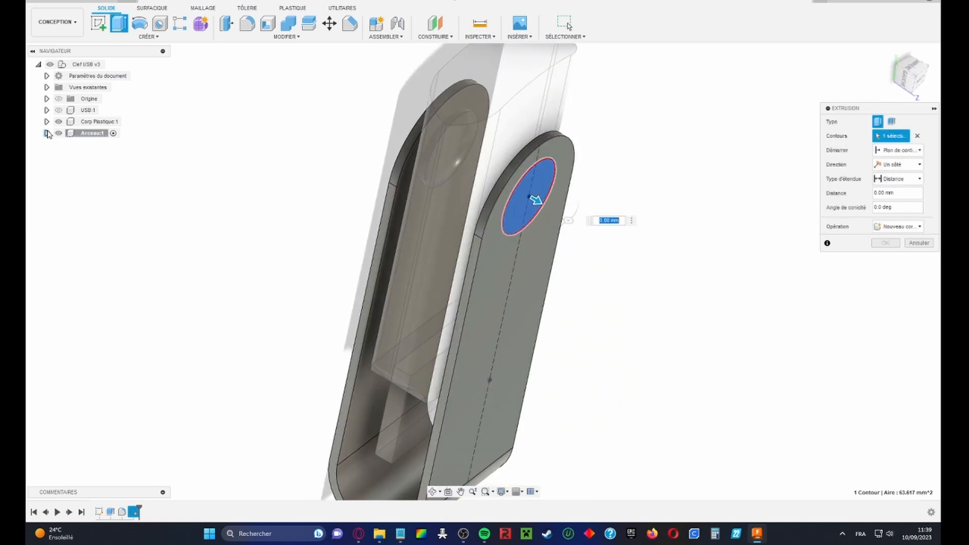
click(58, 121)
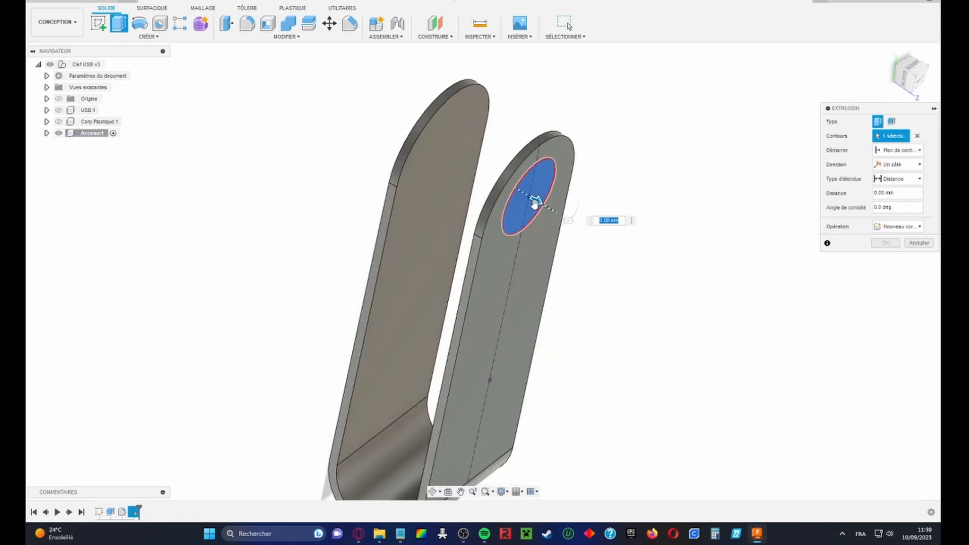
drag(535, 200, 438, 163)
shift+middle_drag(438, 162, 522, 182)
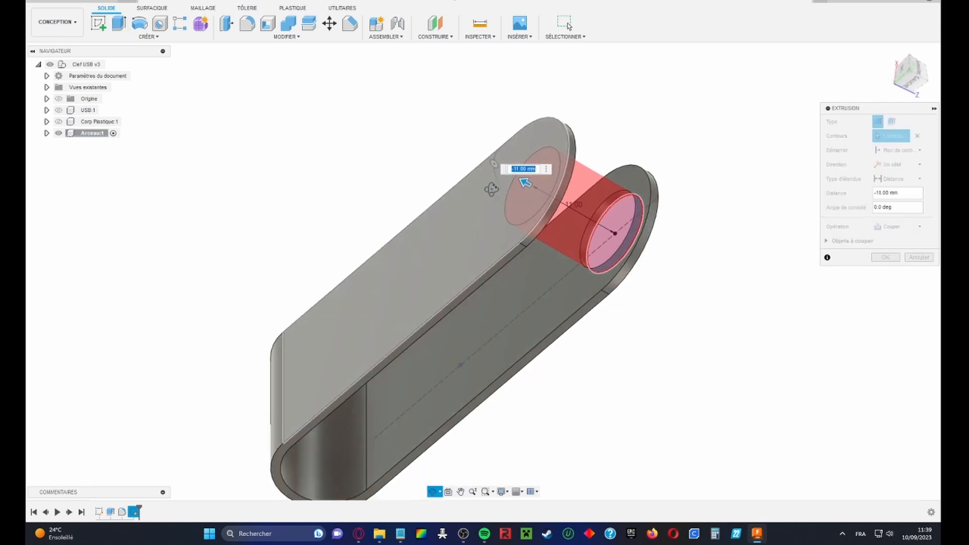
drag(523, 184, 521, 180)
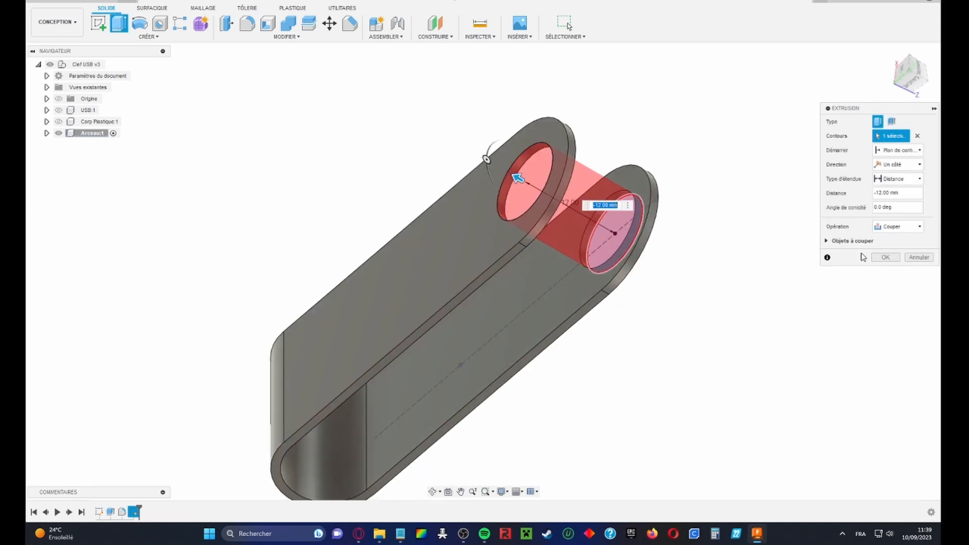
click(886, 257)
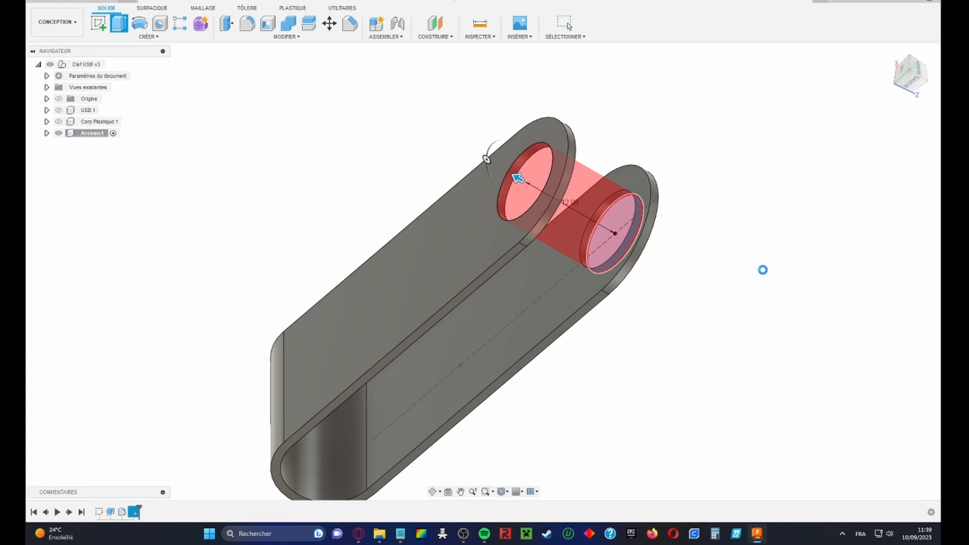
Show the plastic body and the USB connector components in the model
shift+middle_drag(763, 274, 66, 151)
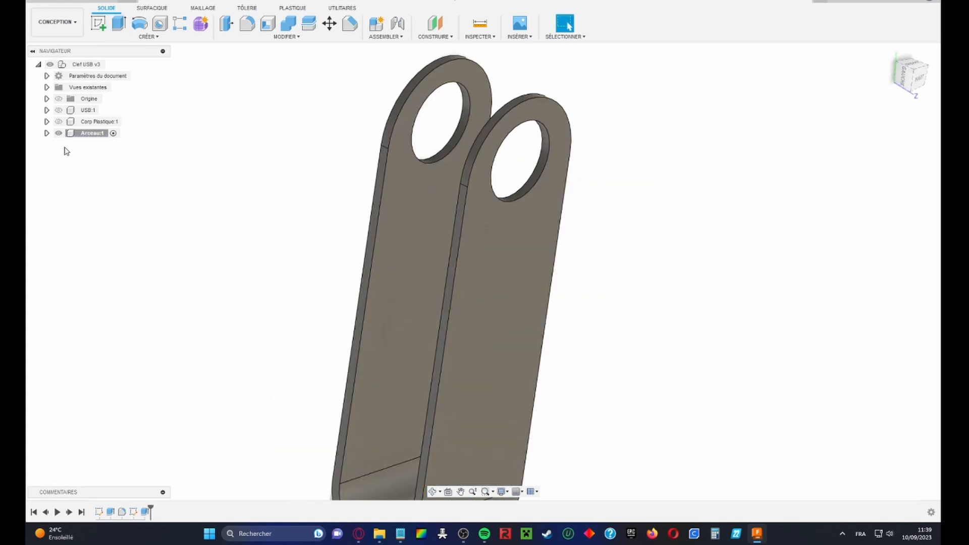
click(59, 122)
click(59, 110)
Fillet the outer edges of the pivot holes on both cover arms with a 1 mm radius
shift+middle_drag(619, 253, 599, 167)
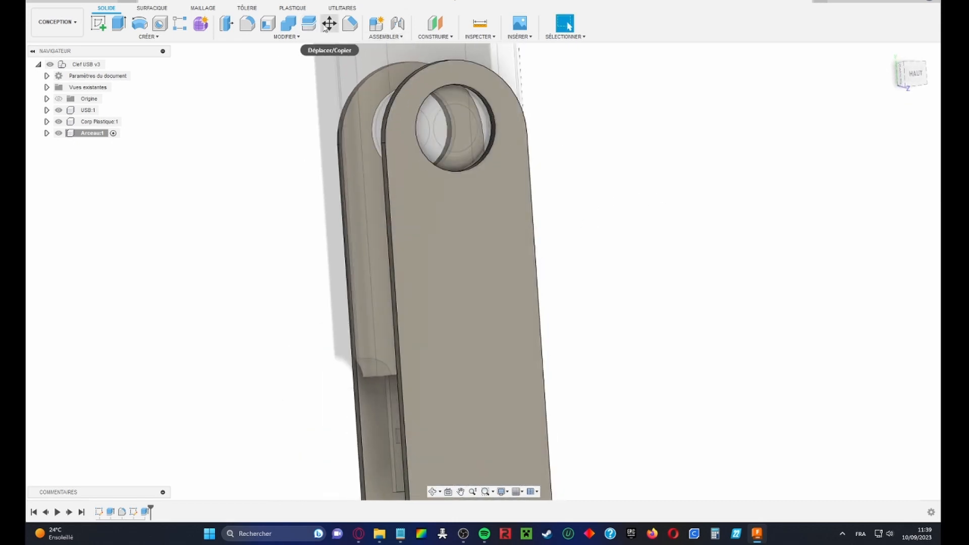
click(247, 23)
click(482, 101)
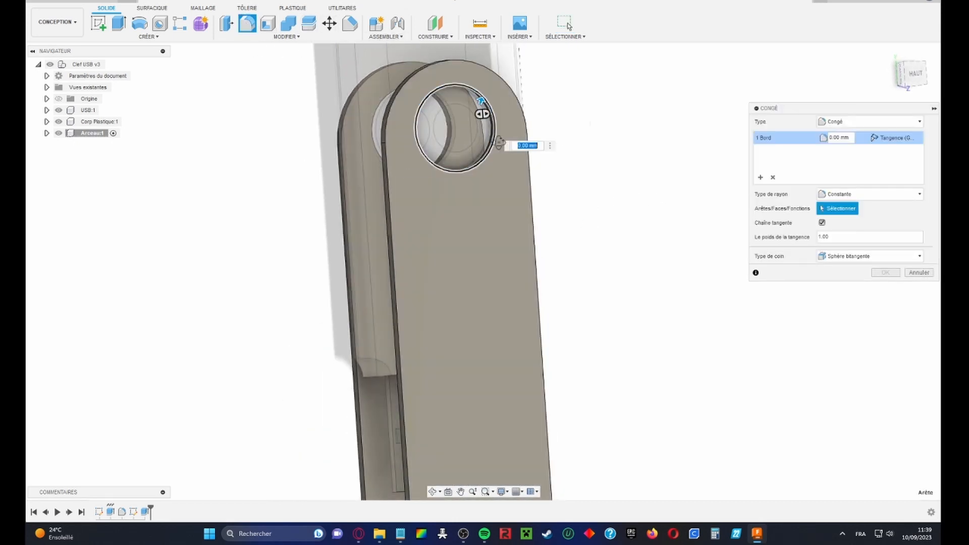
shift+middle_drag(483, 101, 594, 177)
click(511, 118)
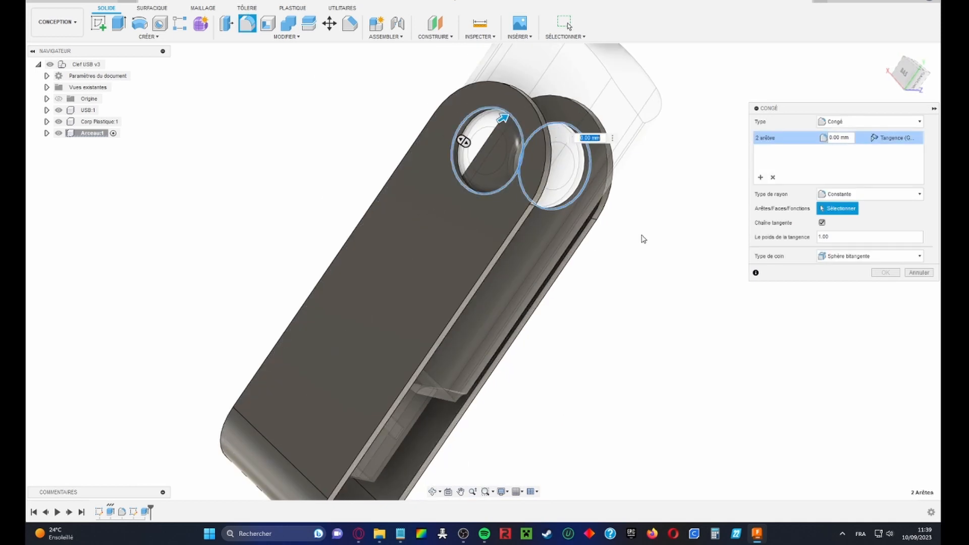
shift+middle_drag(642, 237, 579, 200)
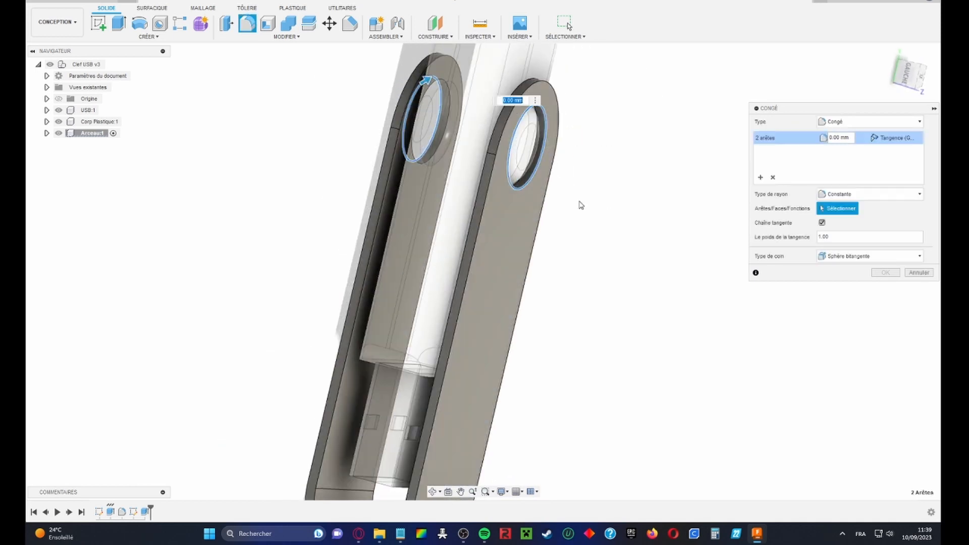
text(1)
key(Return)
shift+middle_drag(645, 205, 564, 147)
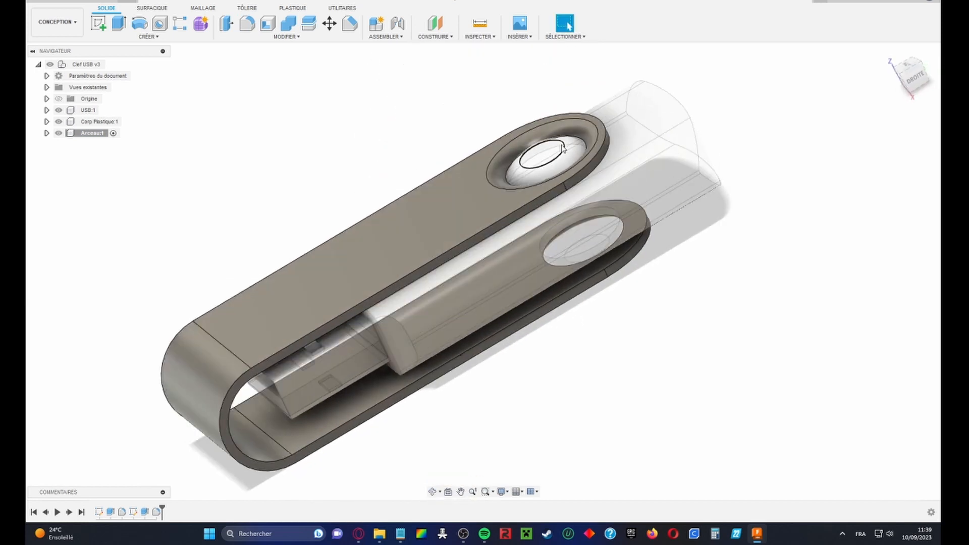
Activate the top-level assembly and move the plastic body and the USB connector shell away from the cover
click(112, 64)
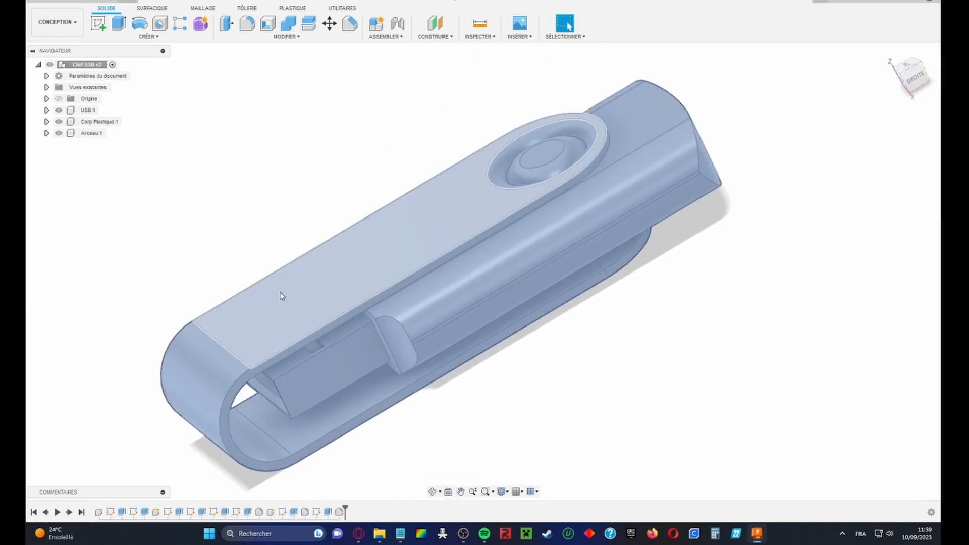
drag(552, 250, 835, 286)
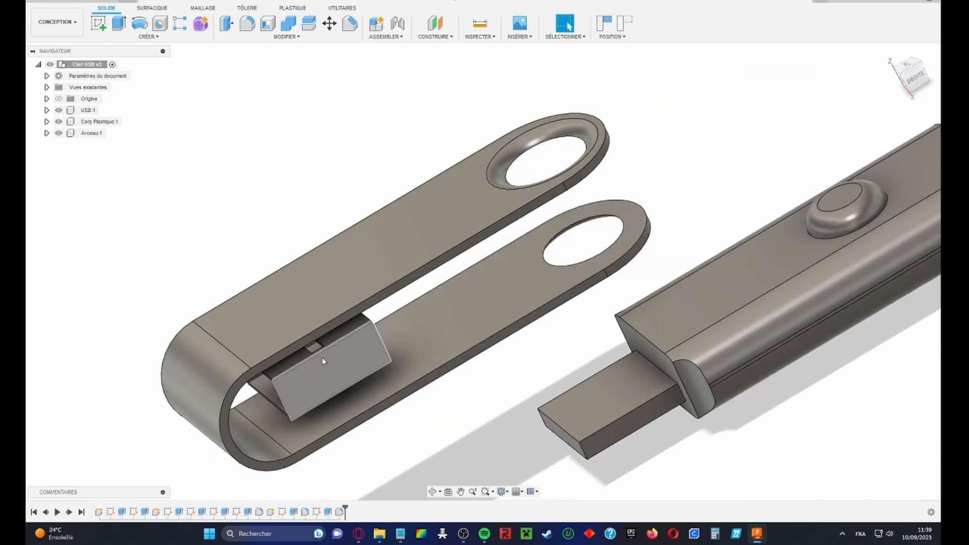
drag(325, 378, 803, 167)
scroll(726, 315, down, 4)
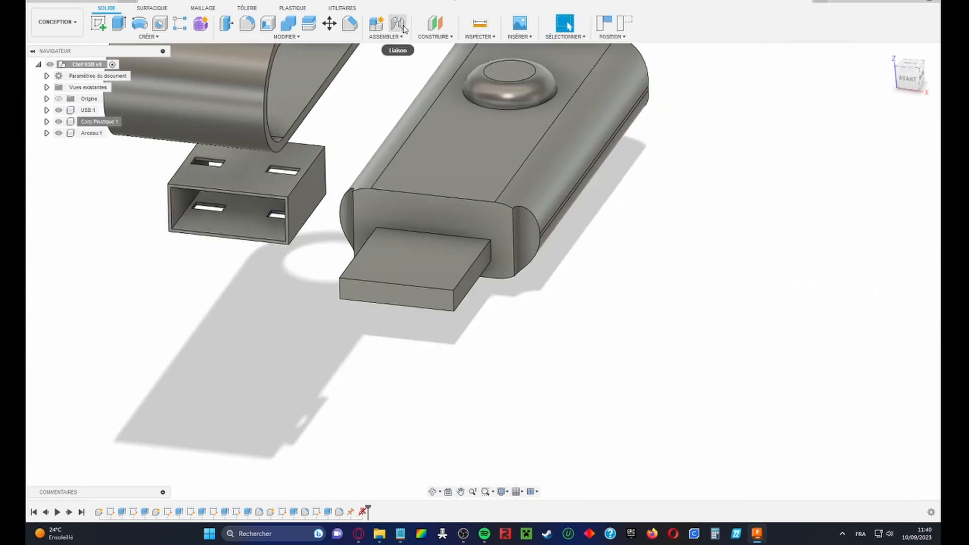
Create a rigid joint matching the base corner of the plastic body's tongue to the USB shell's inner corner
click(398, 24)
click(491, 241)
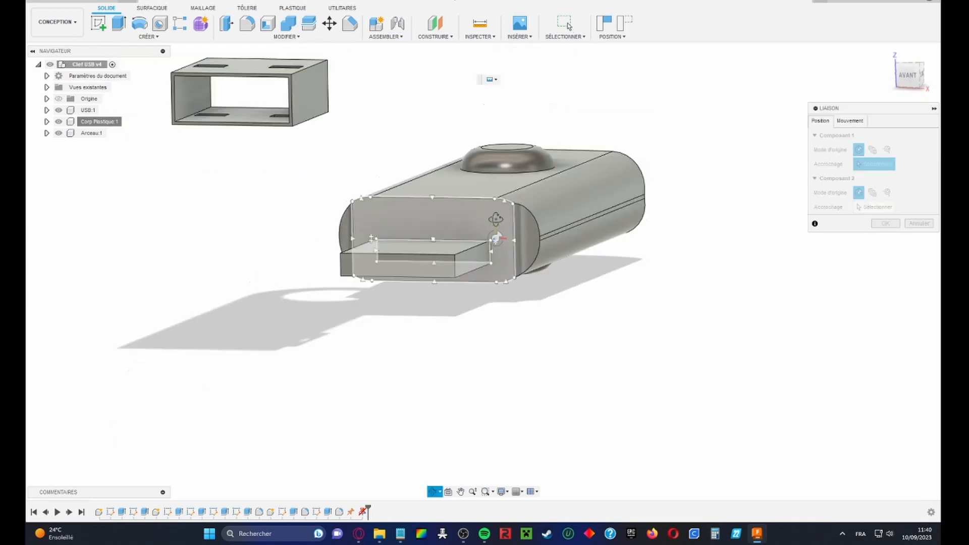
middle_drag(480, 249, 532, 280)
shift+middle_drag(532, 281, 565, 308)
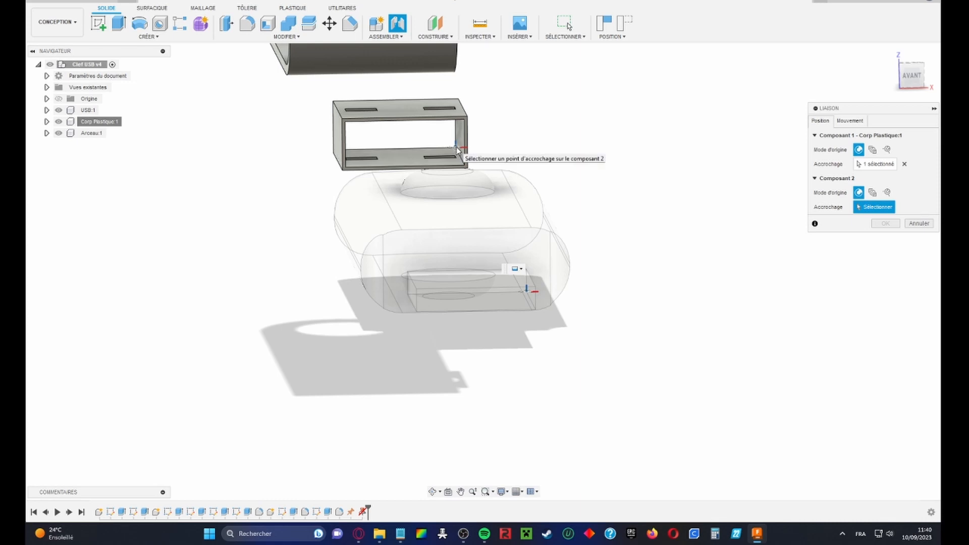
click(455, 152)
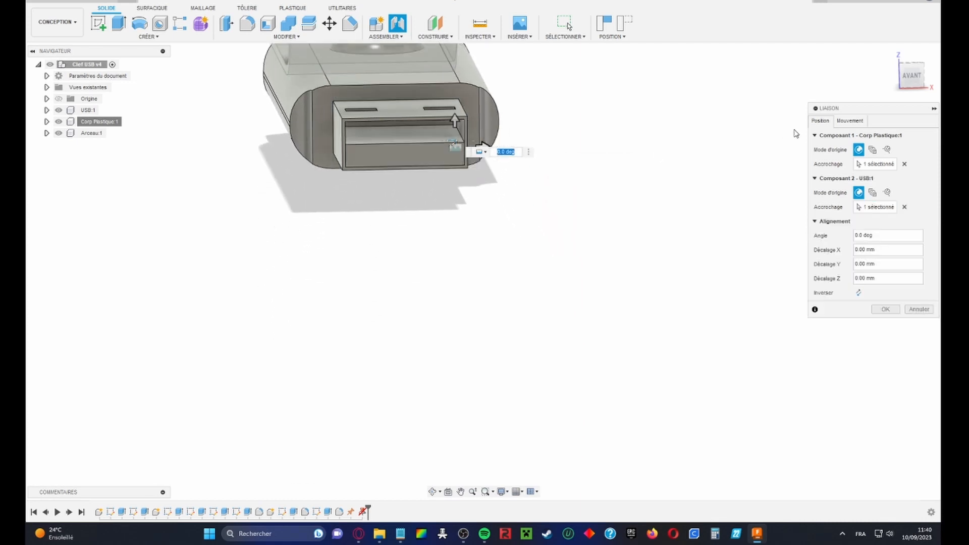
click(850, 120)
click(886, 167)
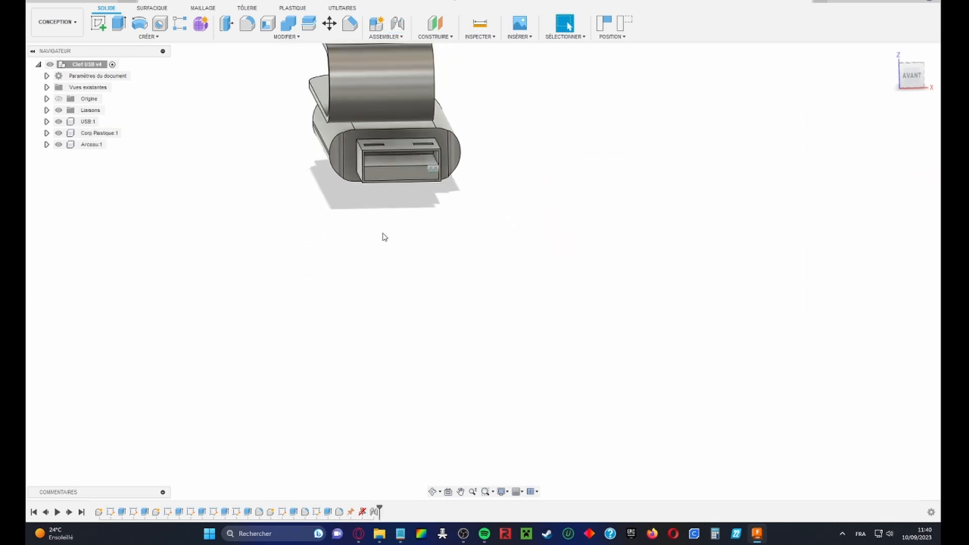
shift+middle_drag(385, 236, 341, 160)
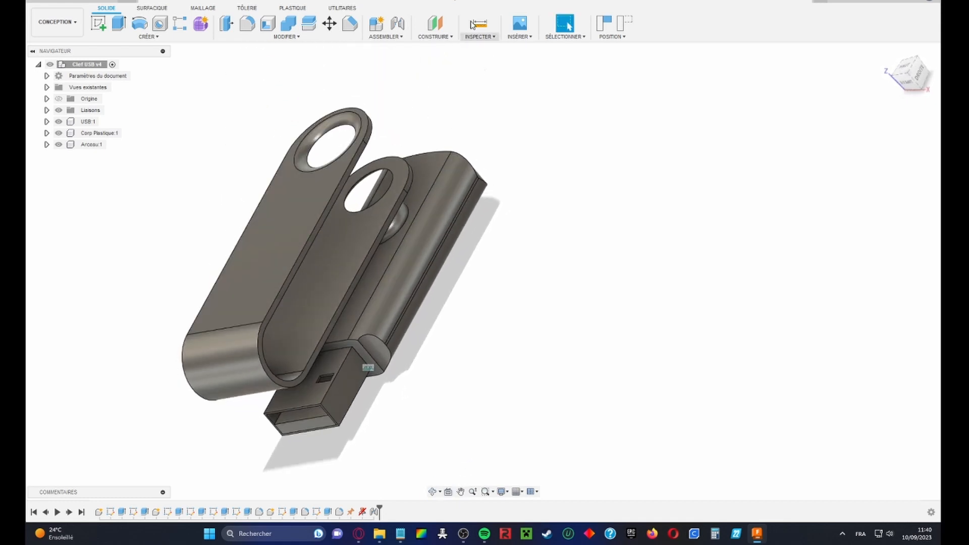
Start a joint that aligns the cover's round hole with the pivot boss on the plastic body
click(399, 24)
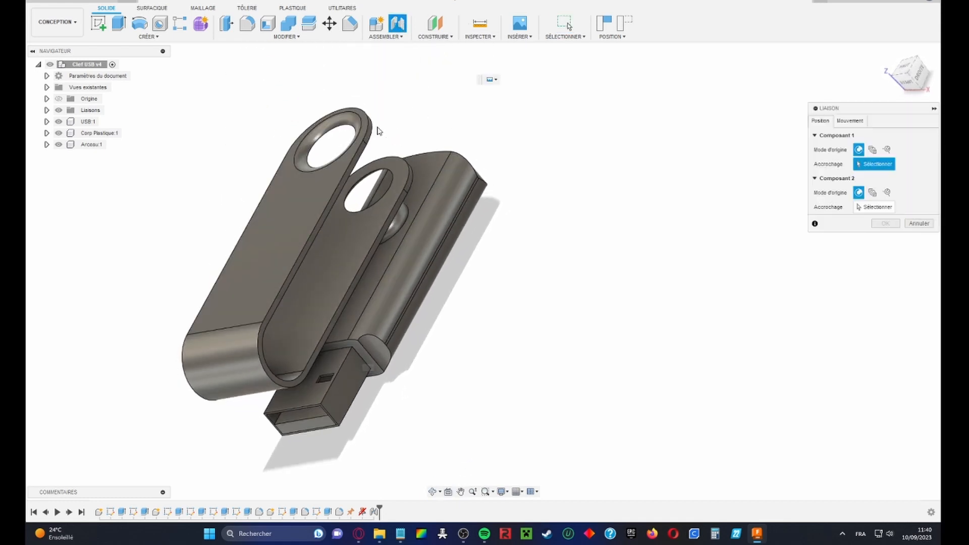
click(352, 115)
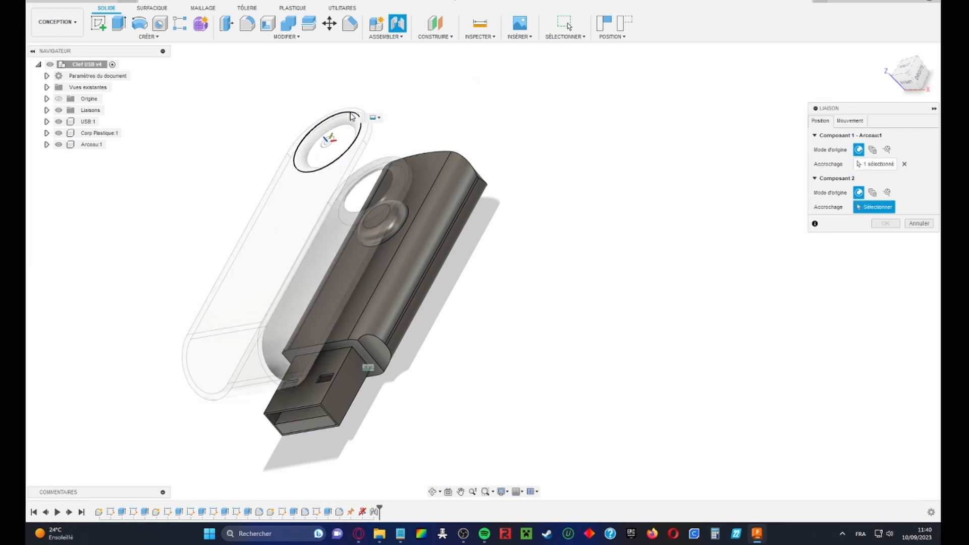
click(386, 220)
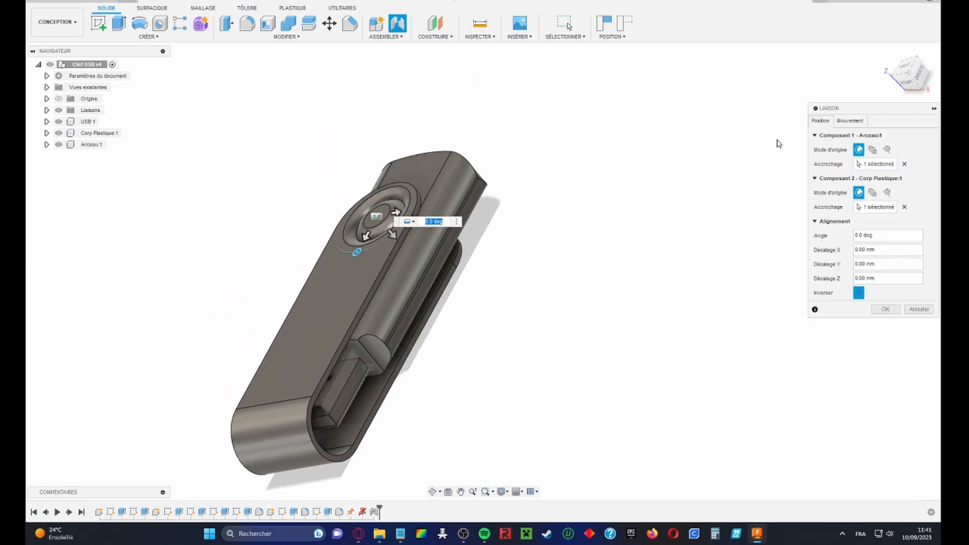
Set the cover joint's motion to Révolution about the Z axis and create it
click(850, 121)
click(899, 135)
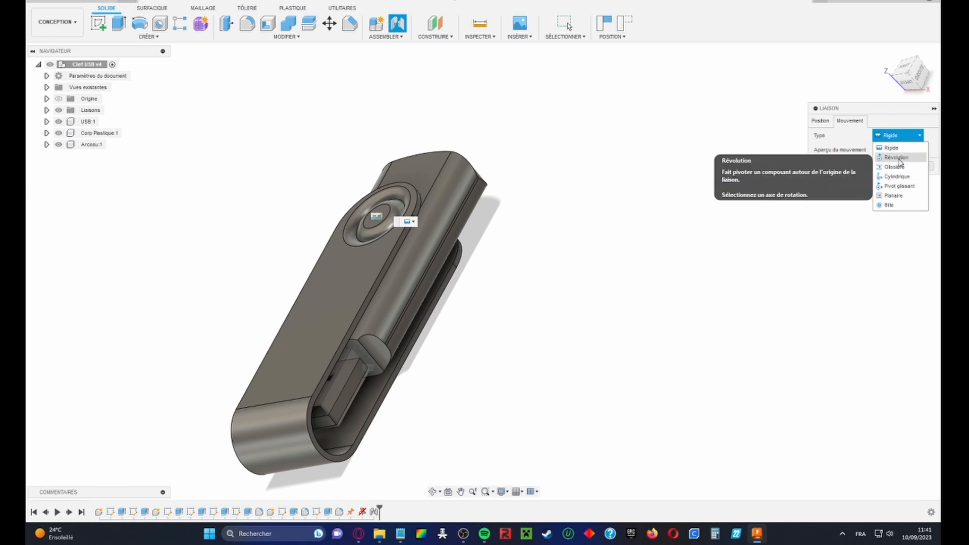
click(901, 160)
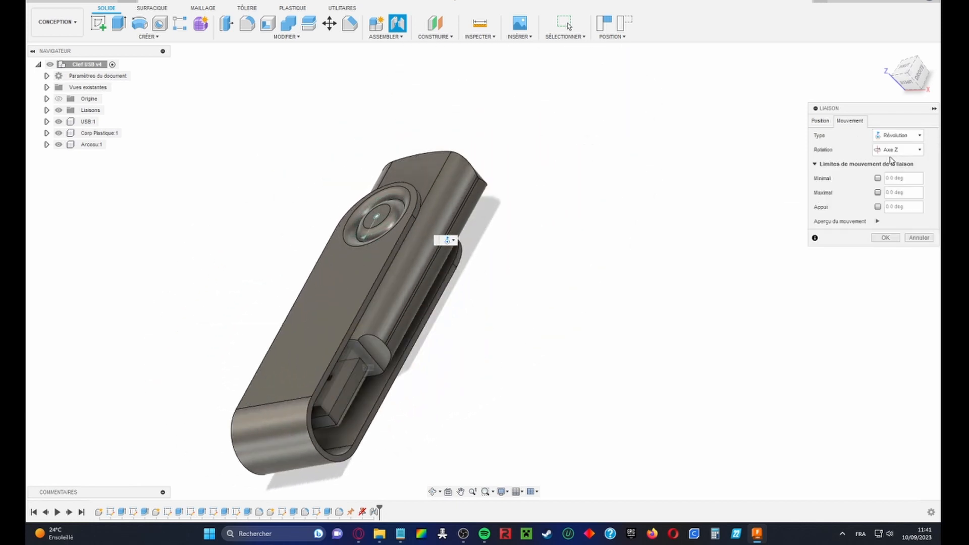
click(901, 151)
click(904, 169)
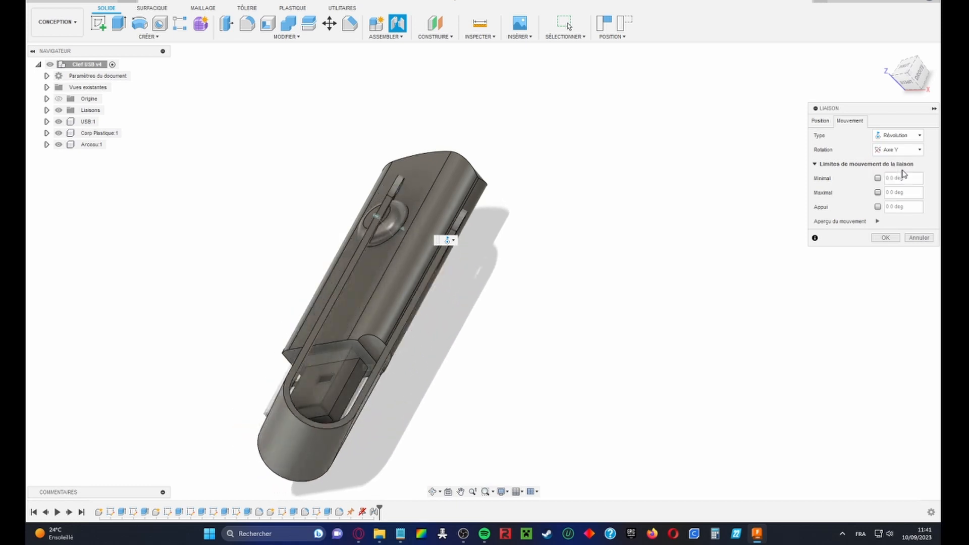
click(901, 149)
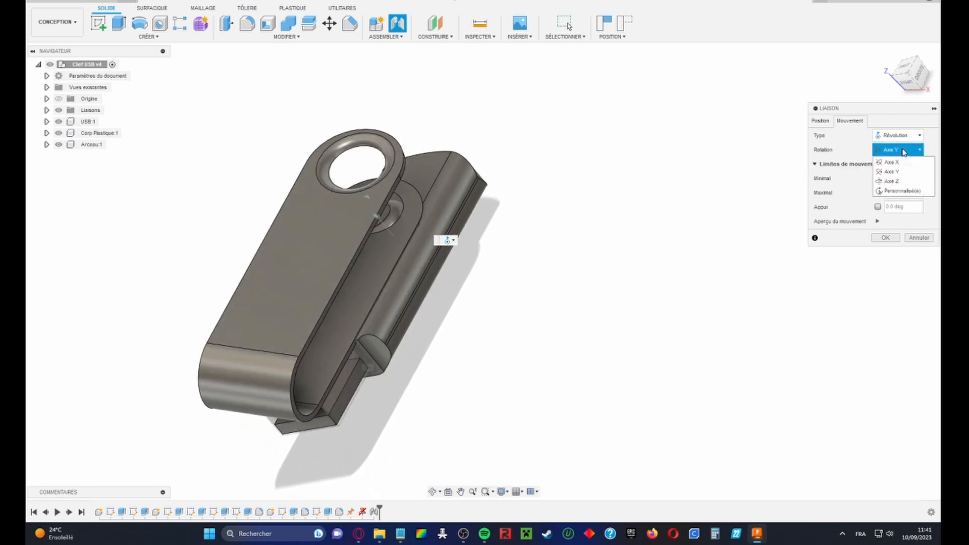
click(904, 180)
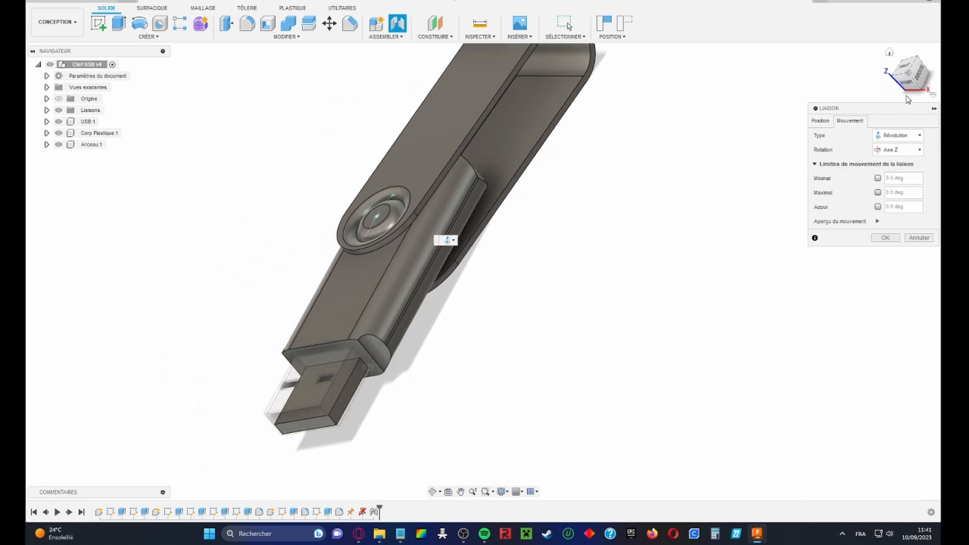
click(889, 237)
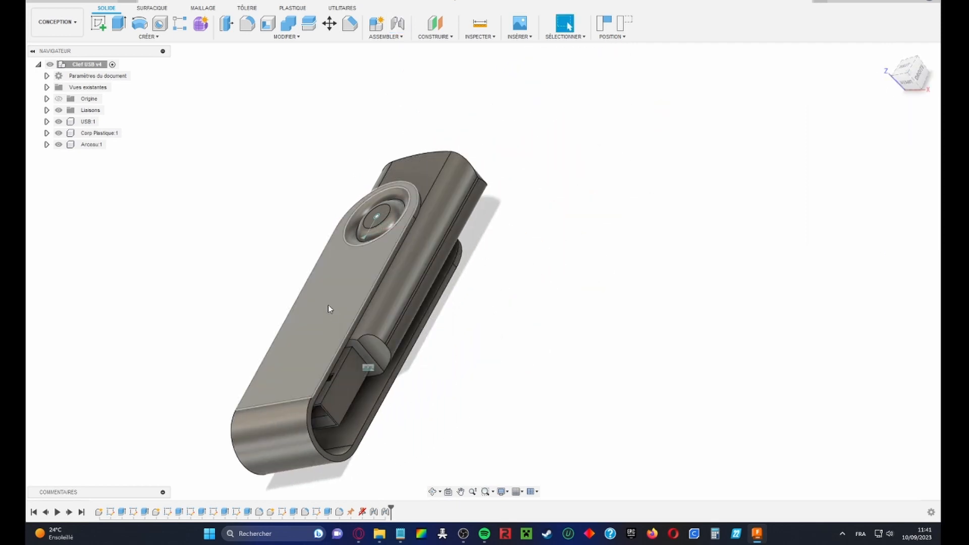
Ground the plastic body component and restore the components to their previous positions
click(87, 123)
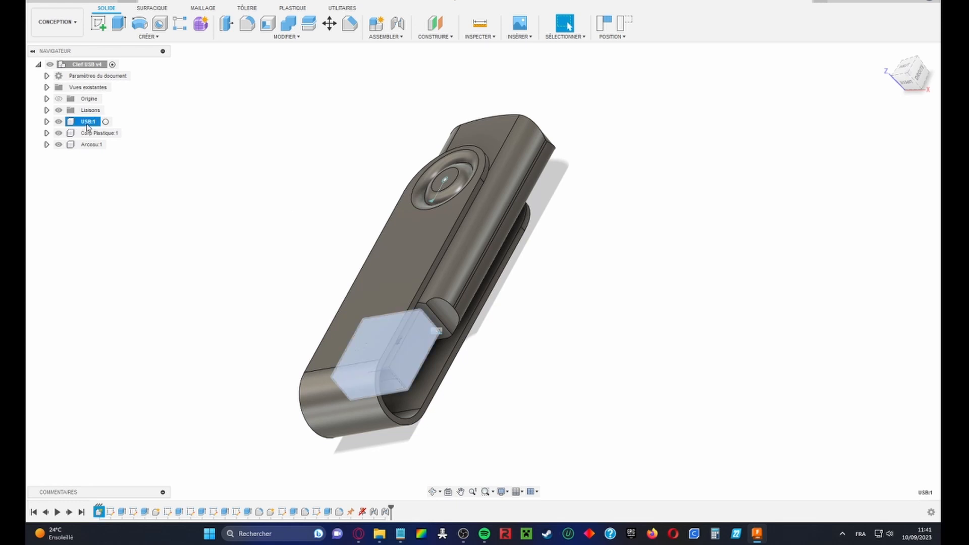
right_click(86, 123)
click(93, 133)
right_click(89, 134)
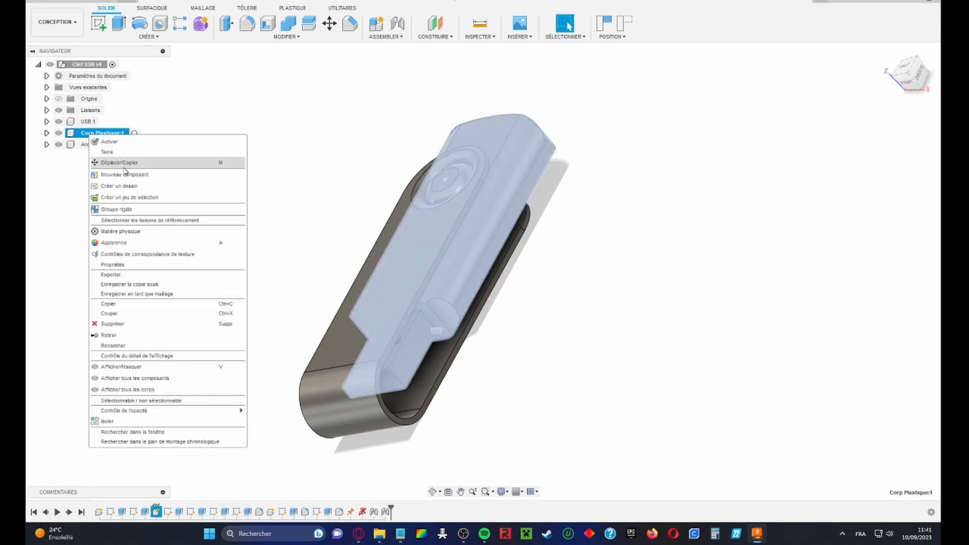
click(108, 152)
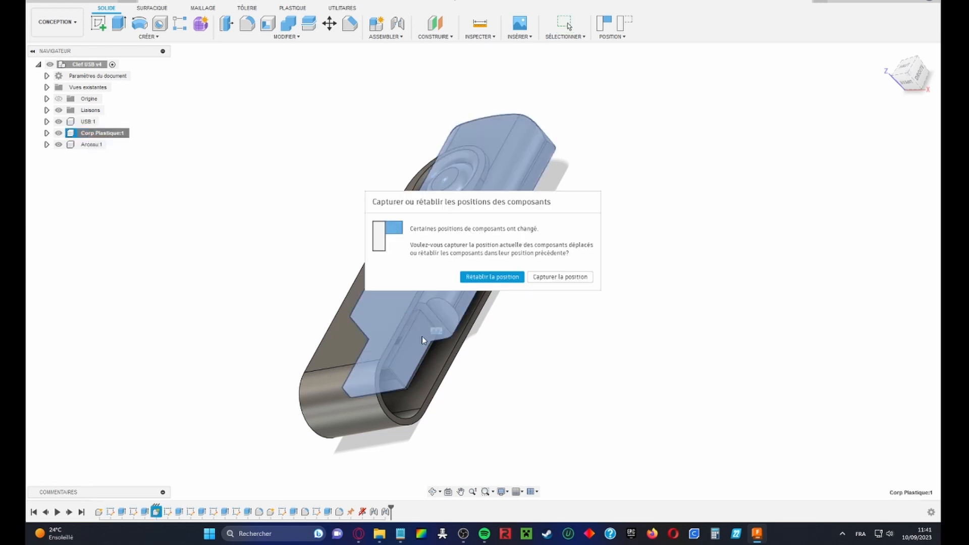
click(493, 277)
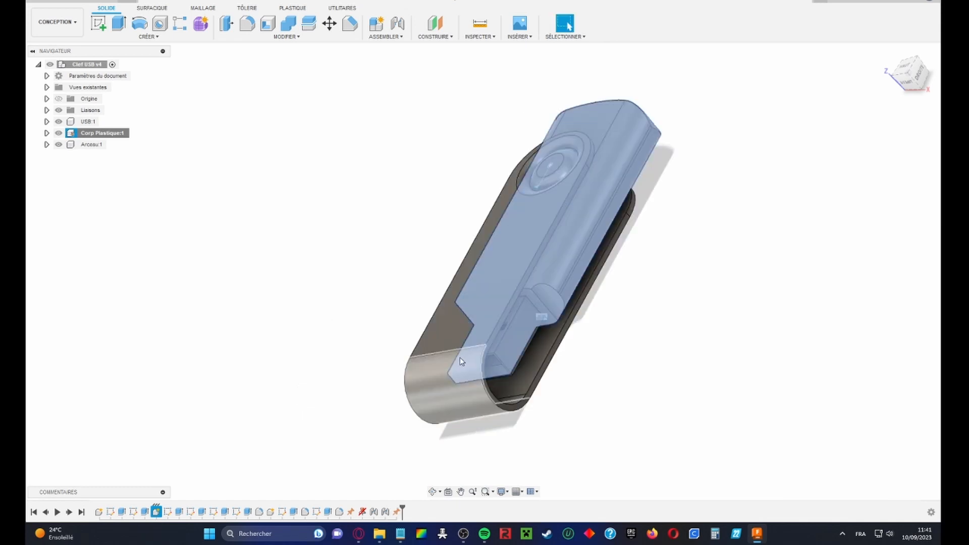
Swing the cover open about its pivot to expose the USB connector
drag(438, 352, 225, 201)
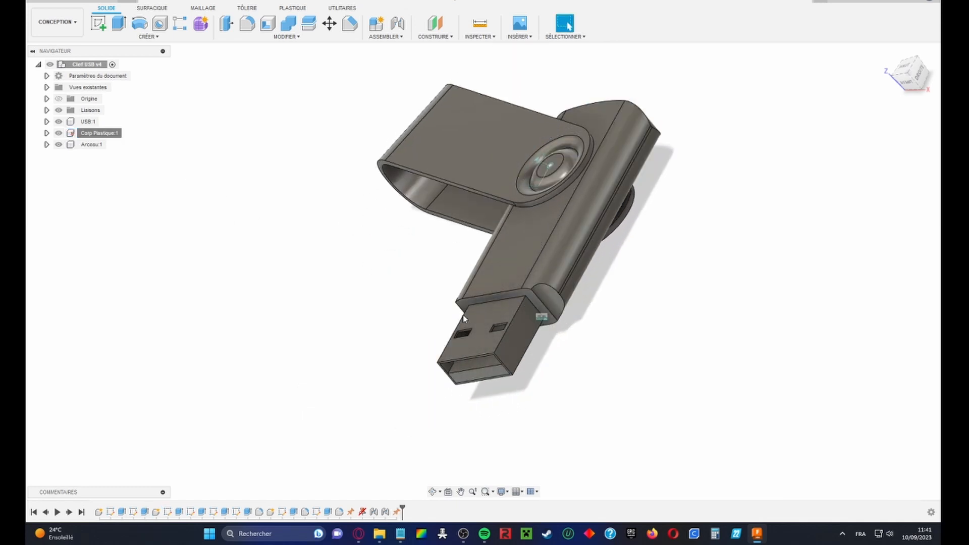
click(462, 317)
middle_drag(504, 273, 539, 289)
middle_drag(681, 314, 615, 288)
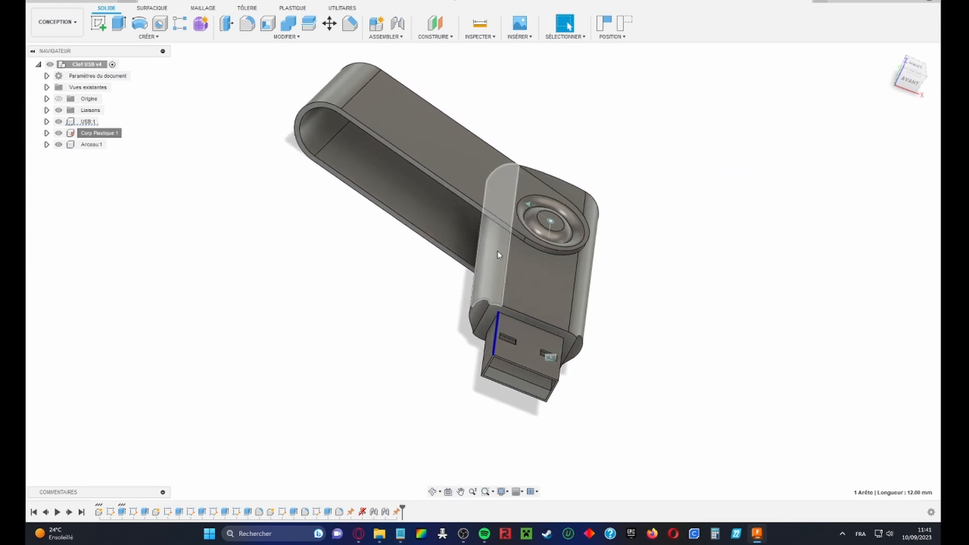
Open the appearance settings and find the polished aluminium among the library's metal appearances
key(a)
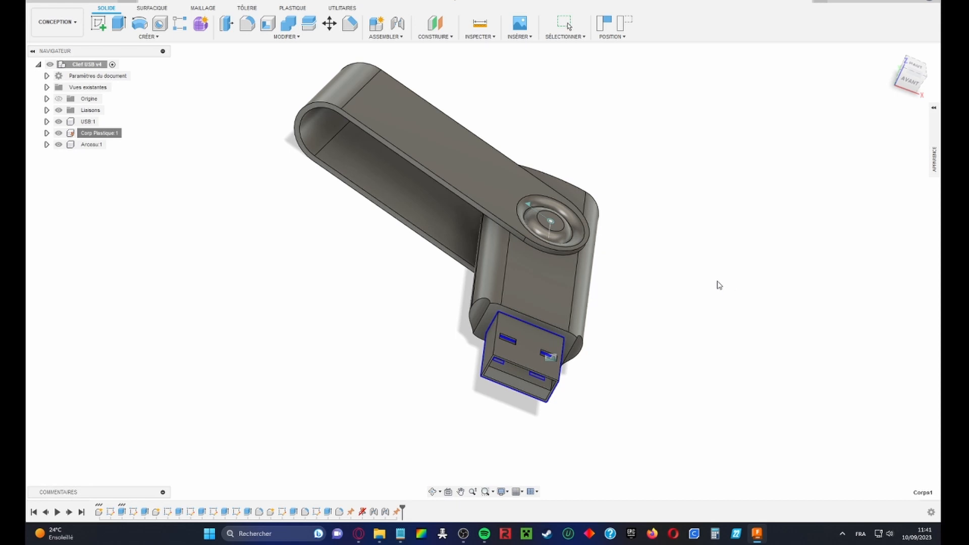
click(936, 117)
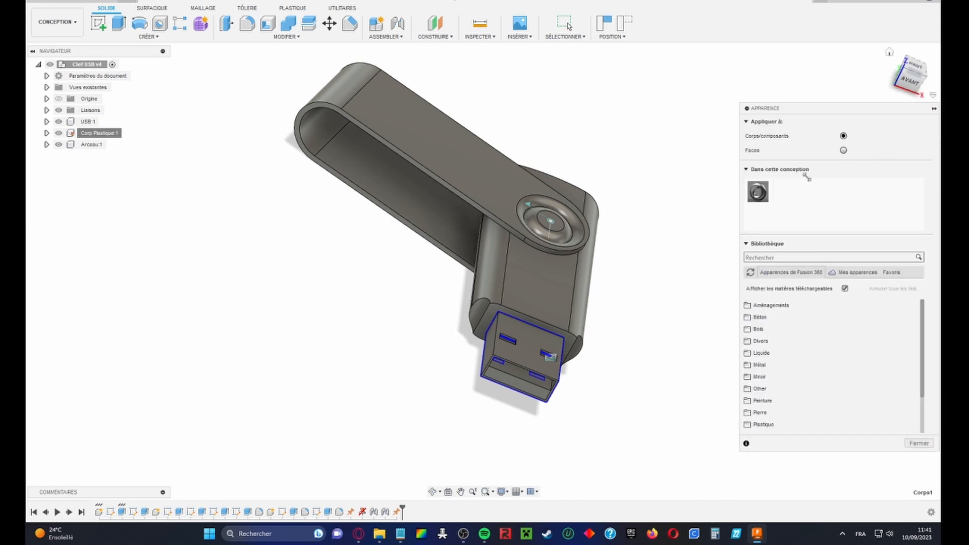
scroll(606, 325, up, 3)
scroll(607, 325, down, 3)
shift+middle_drag(607, 325, 560, 299)
click(769, 364)
scroll(817, 374, down, 2)
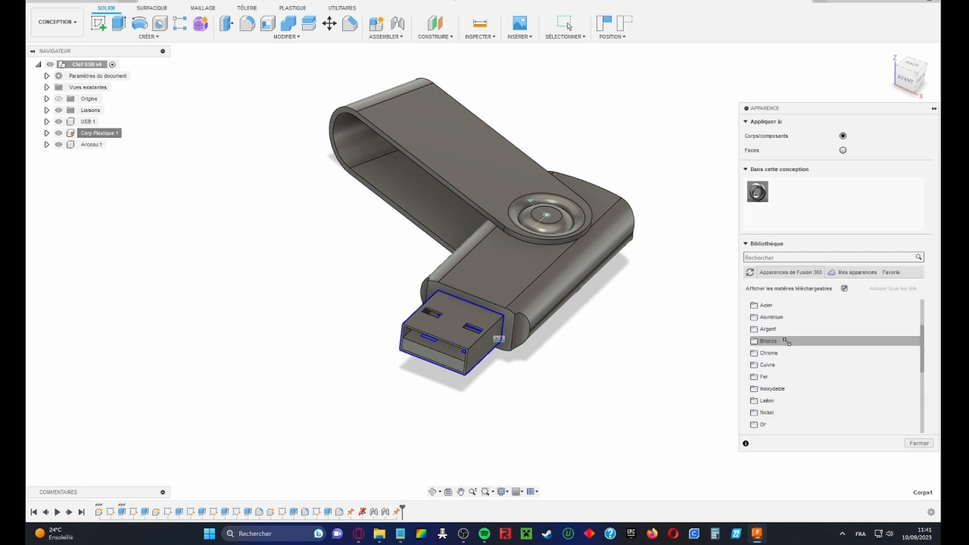
click(771, 317)
scroll(869, 378, down, 2)
scroll(868, 377, up, 1)
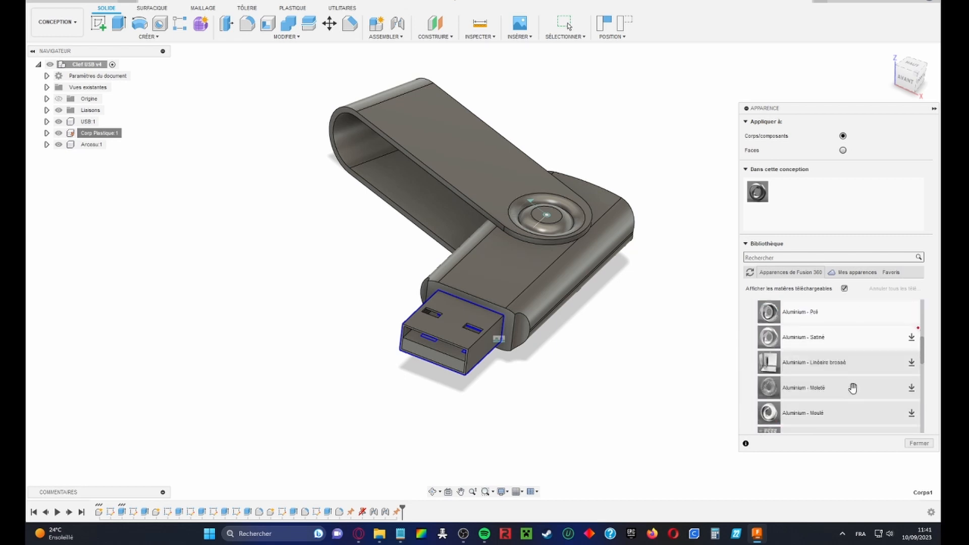
scroll(850, 389, down, 1)
Apply the Aluminium - Poli appearance to the USB connector and the swivel cover, and collapse the appearance library
drag(851, 390, 470, 311)
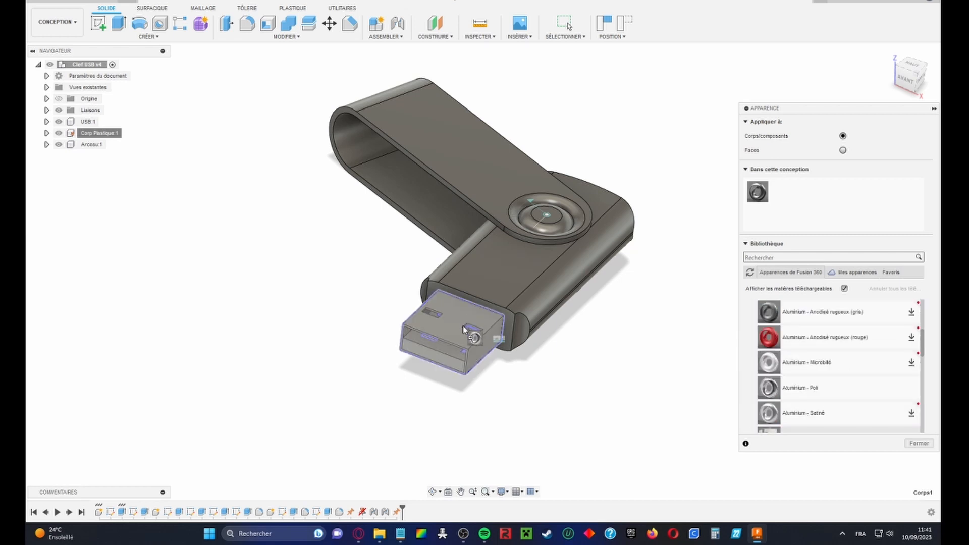
drag(830, 391, 474, 159)
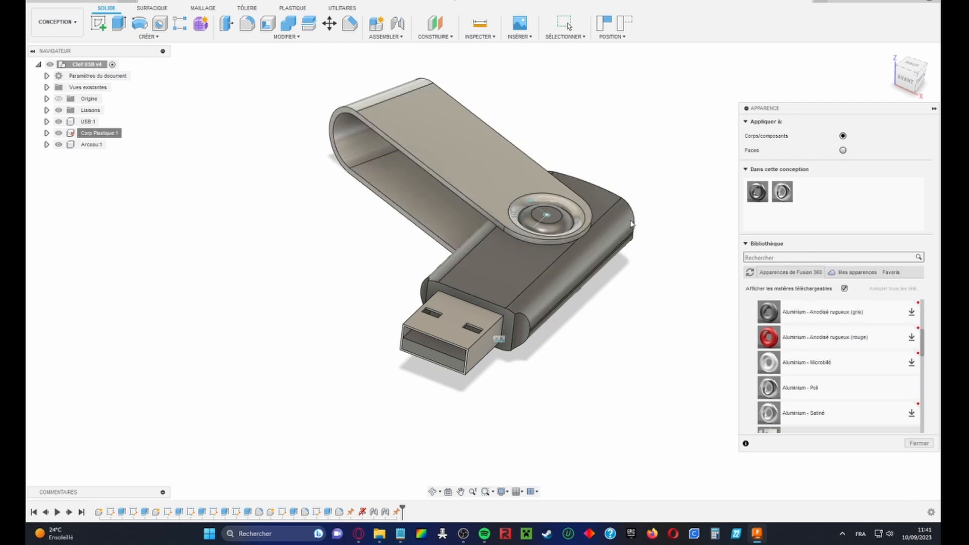
click(747, 245)
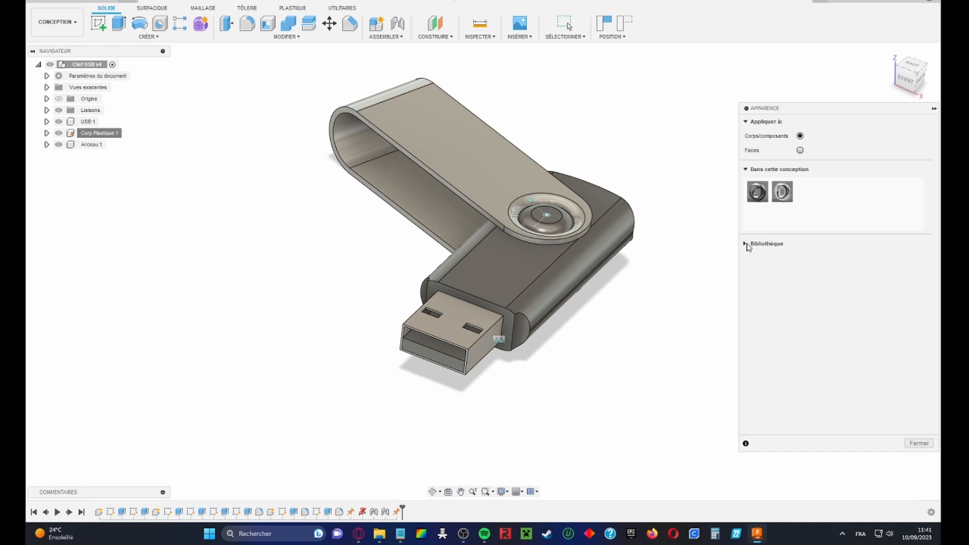
Expand the appearance library again and collapse its metal category
click(747, 246)
scroll(816, 308, up, 3)
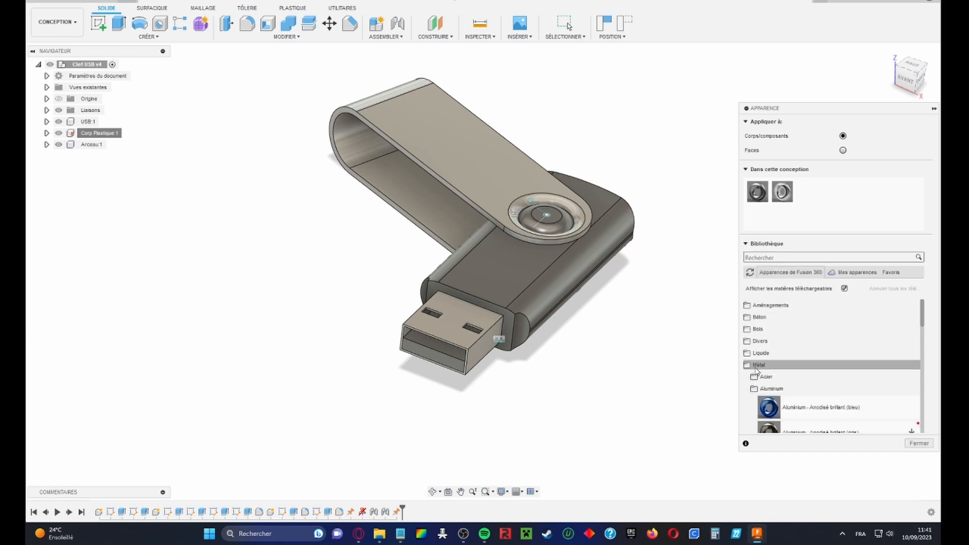
click(757, 365)
scroll(767, 374, down, 3)
Try a brown and an orange appearance from the library's plastic category on the plastic body
click(782, 389)
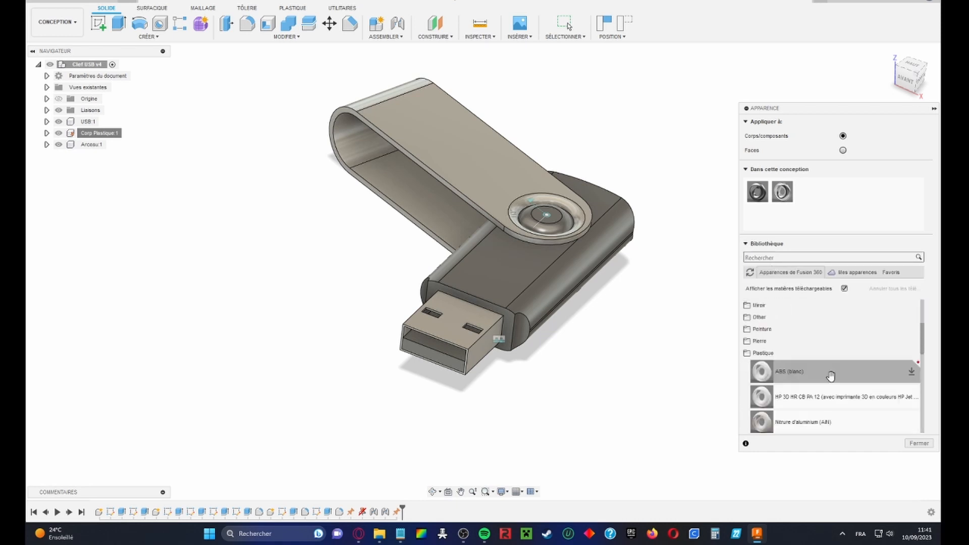
scroll(788, 374, down, 10)
drag(808, 387, 584, 293)
scroll(865, 392, down, 5)
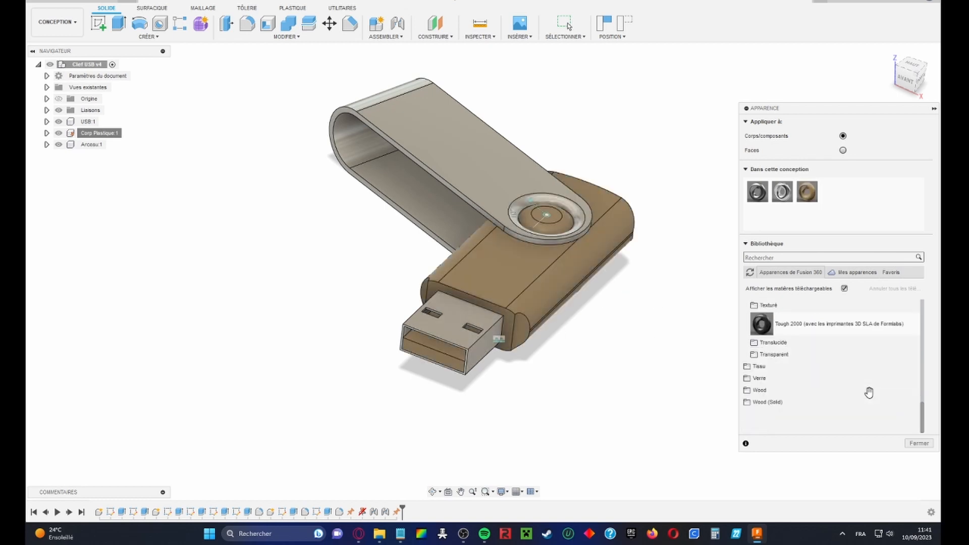
scroll(822, 396, up, 4)
drag(822, 391, 606, 323)
scroll(808, 374, up, 10)
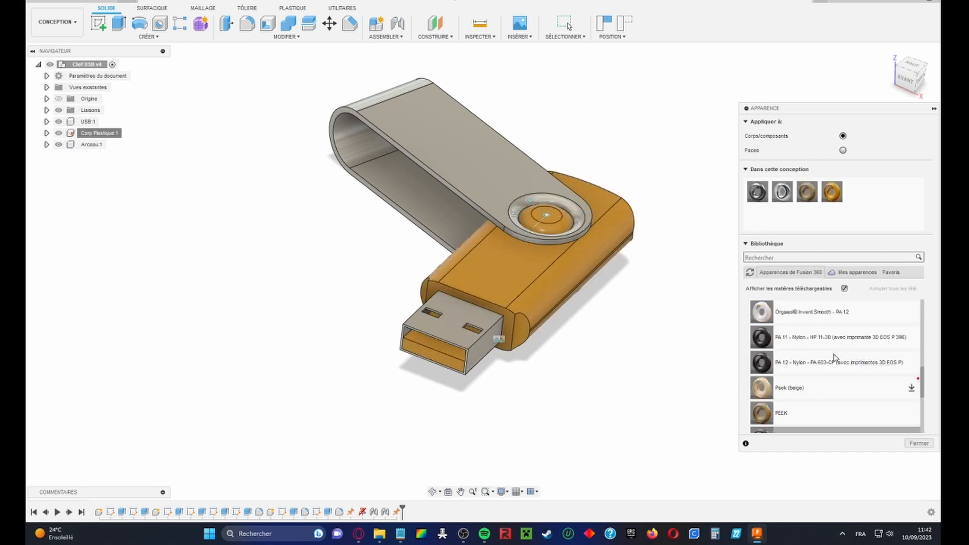
Among the library's glossy paints, try red enamel on the plastic body and settle on Peinture - Brillant émaillé (noir)
click(822, 377)
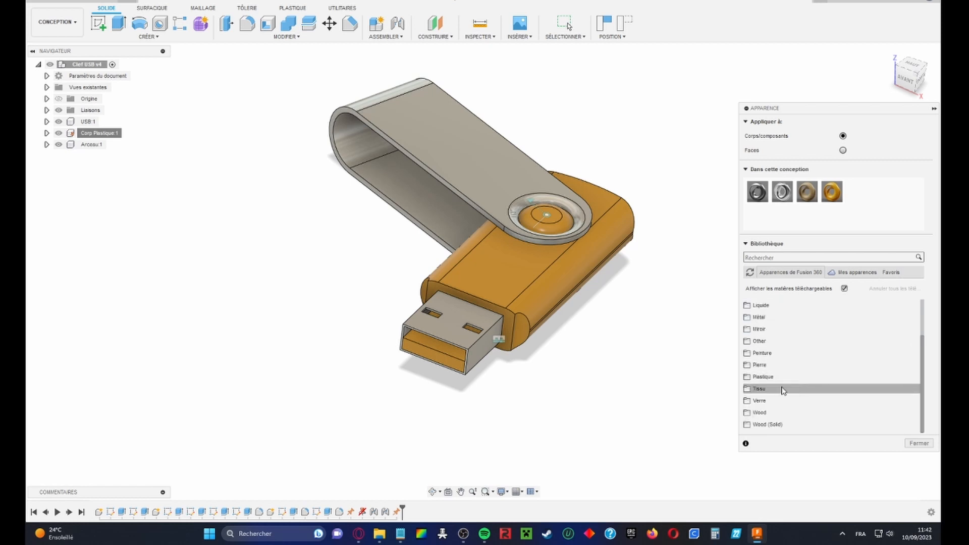
click(786, 353)
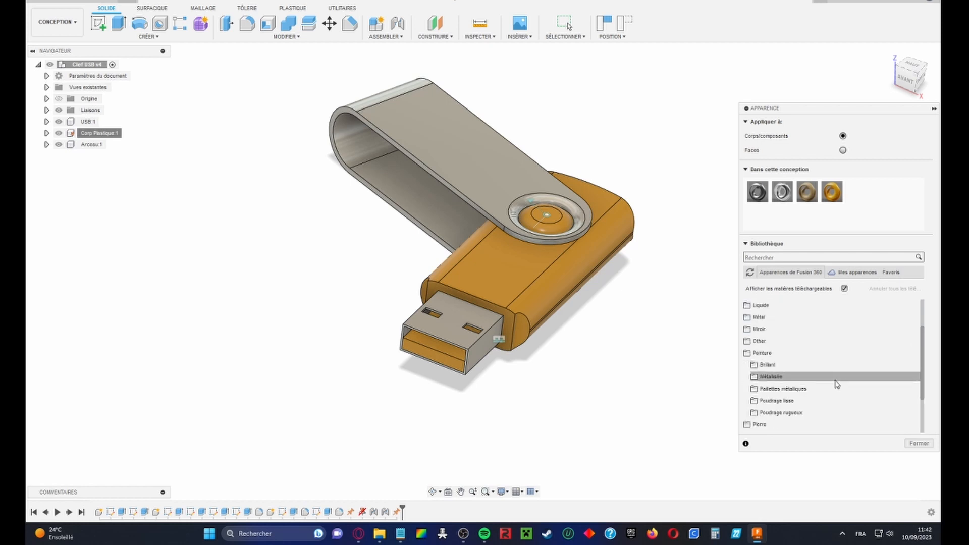
click(798, 366)
scroll(840, 402, down, 5)
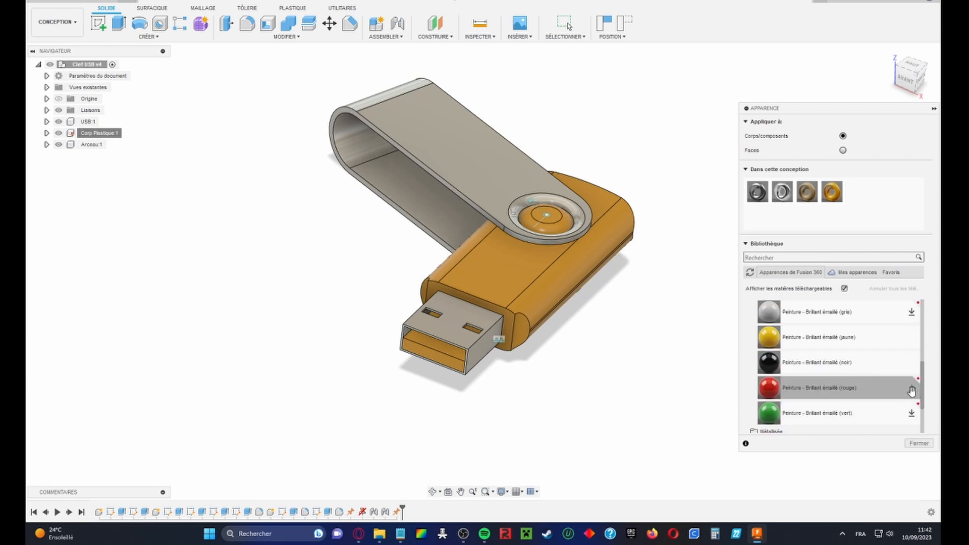
mouse_move(774, 386)
mouse_down()
mouse_move(556, 283)
mouse_move(576, 287)
mouse_up()
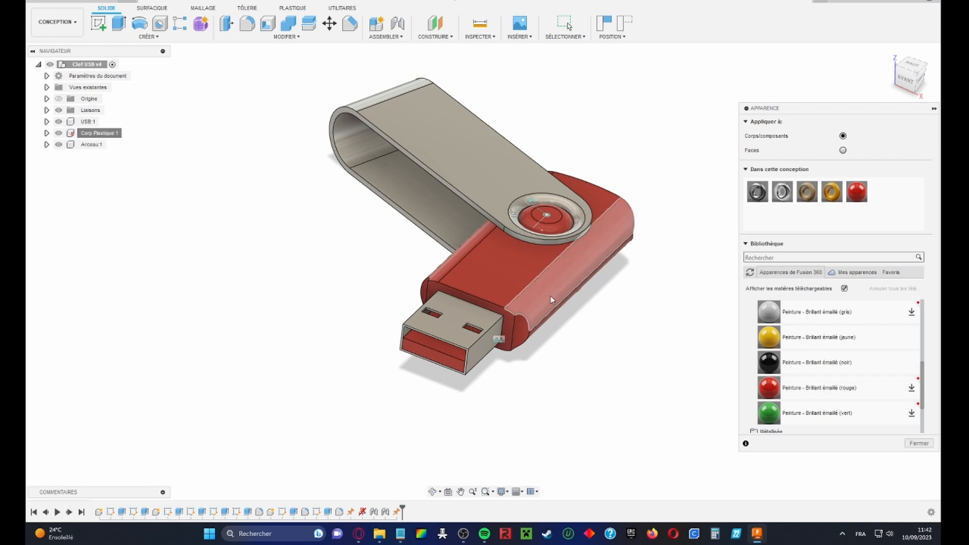
drag(769, 362, 621, 237)
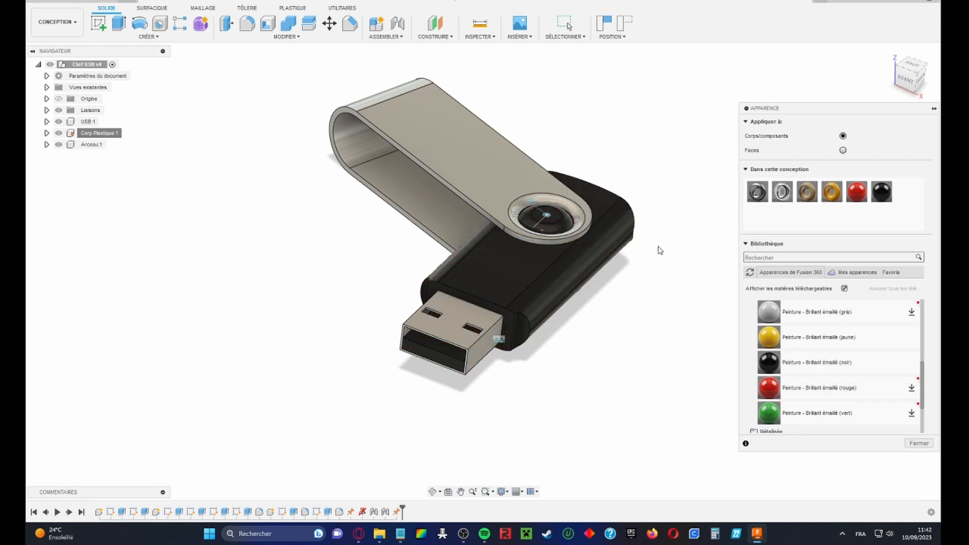
Collapse the appearance settings and save a new version of the design with the default description
click(934, 108)
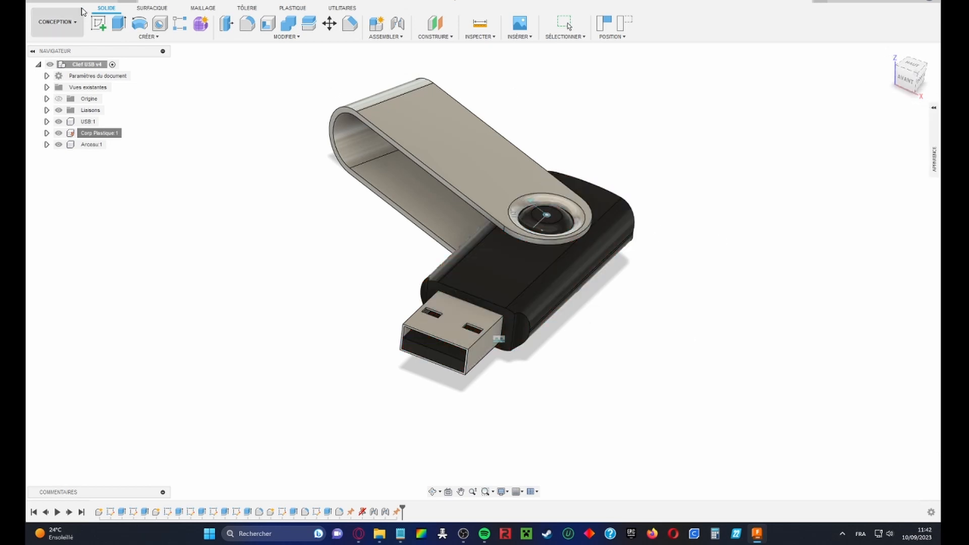
key(ctrl+s)
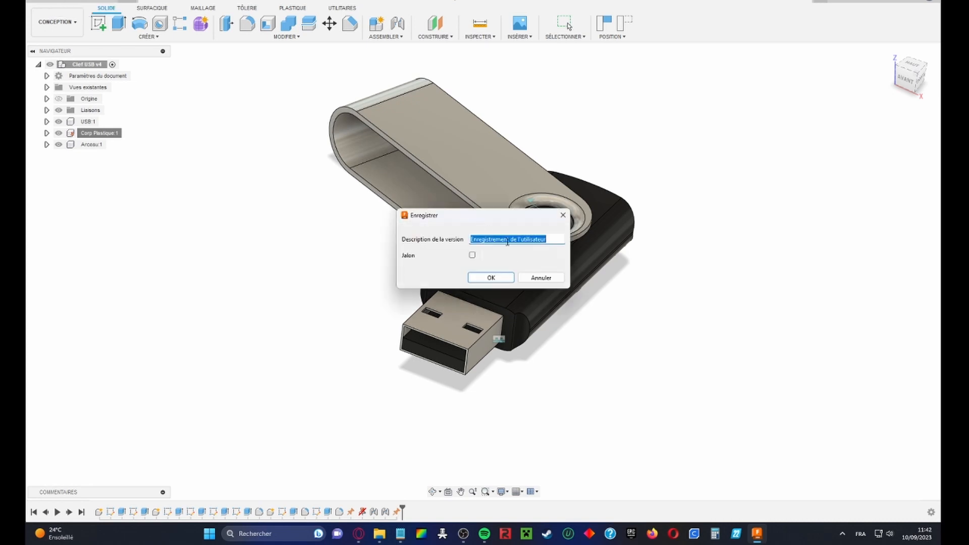
click(491, 277)
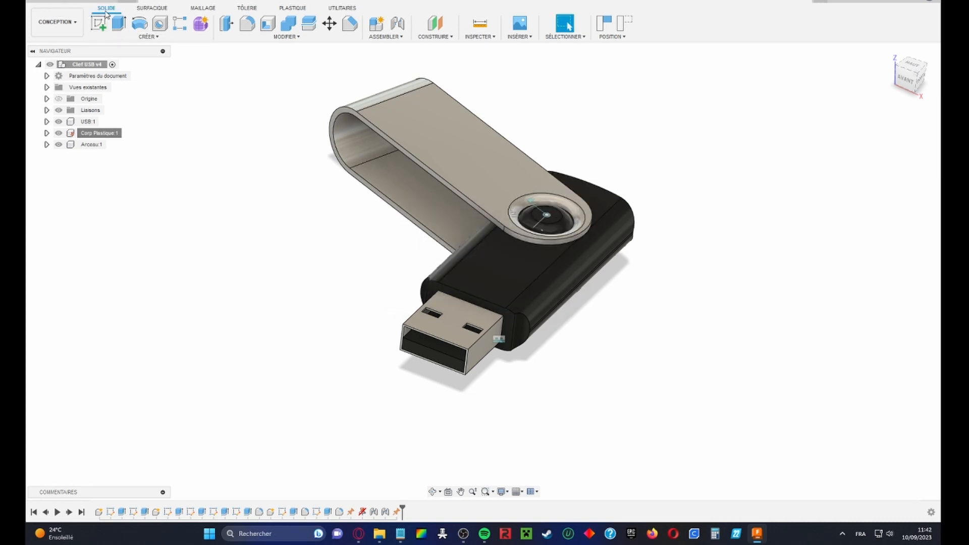
Switch to the Rendu workspace and start an in-canvas render of the USB drive
click(74, 25)
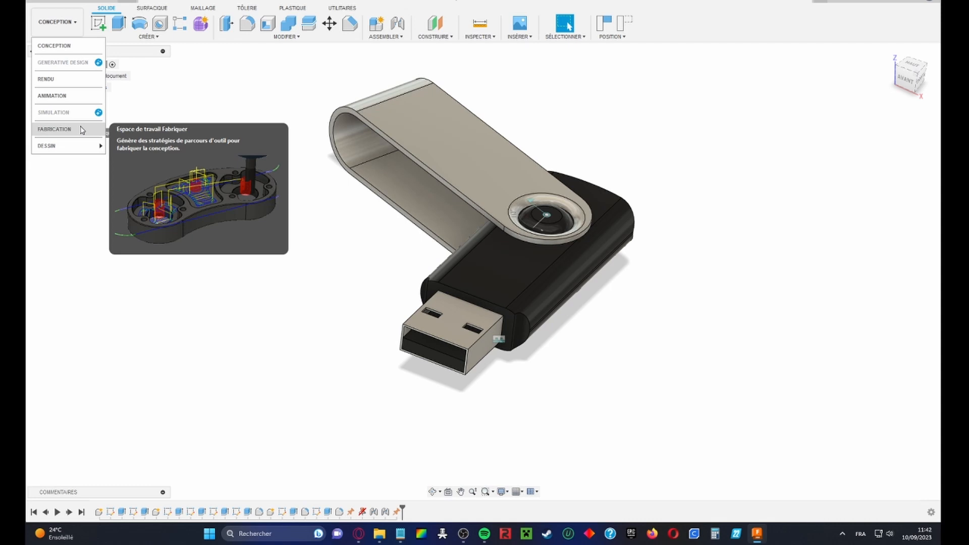
click(73, 81)
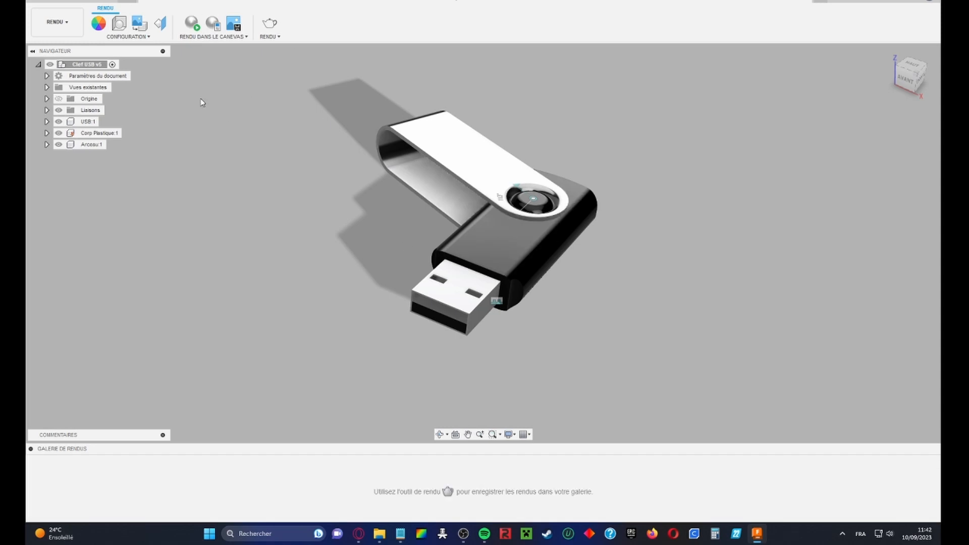
click(191, 26)
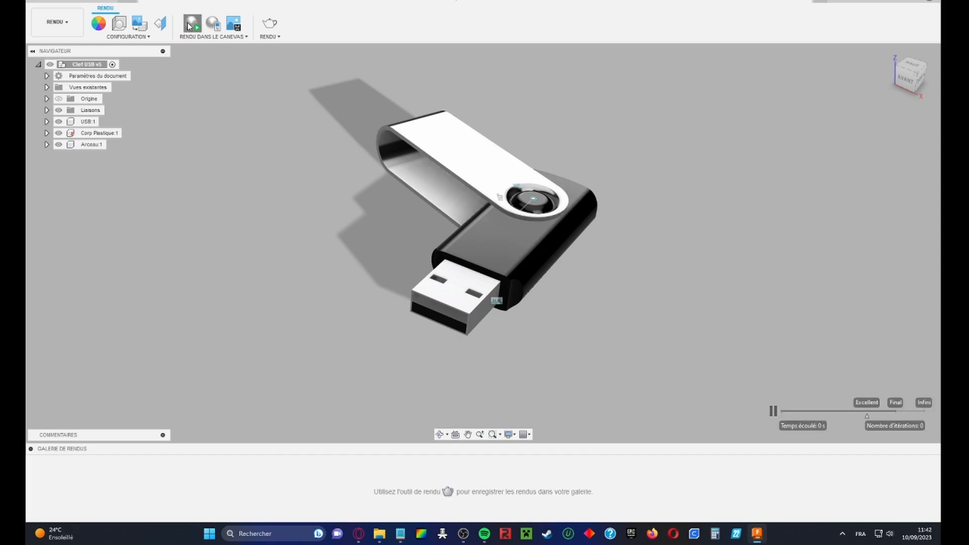